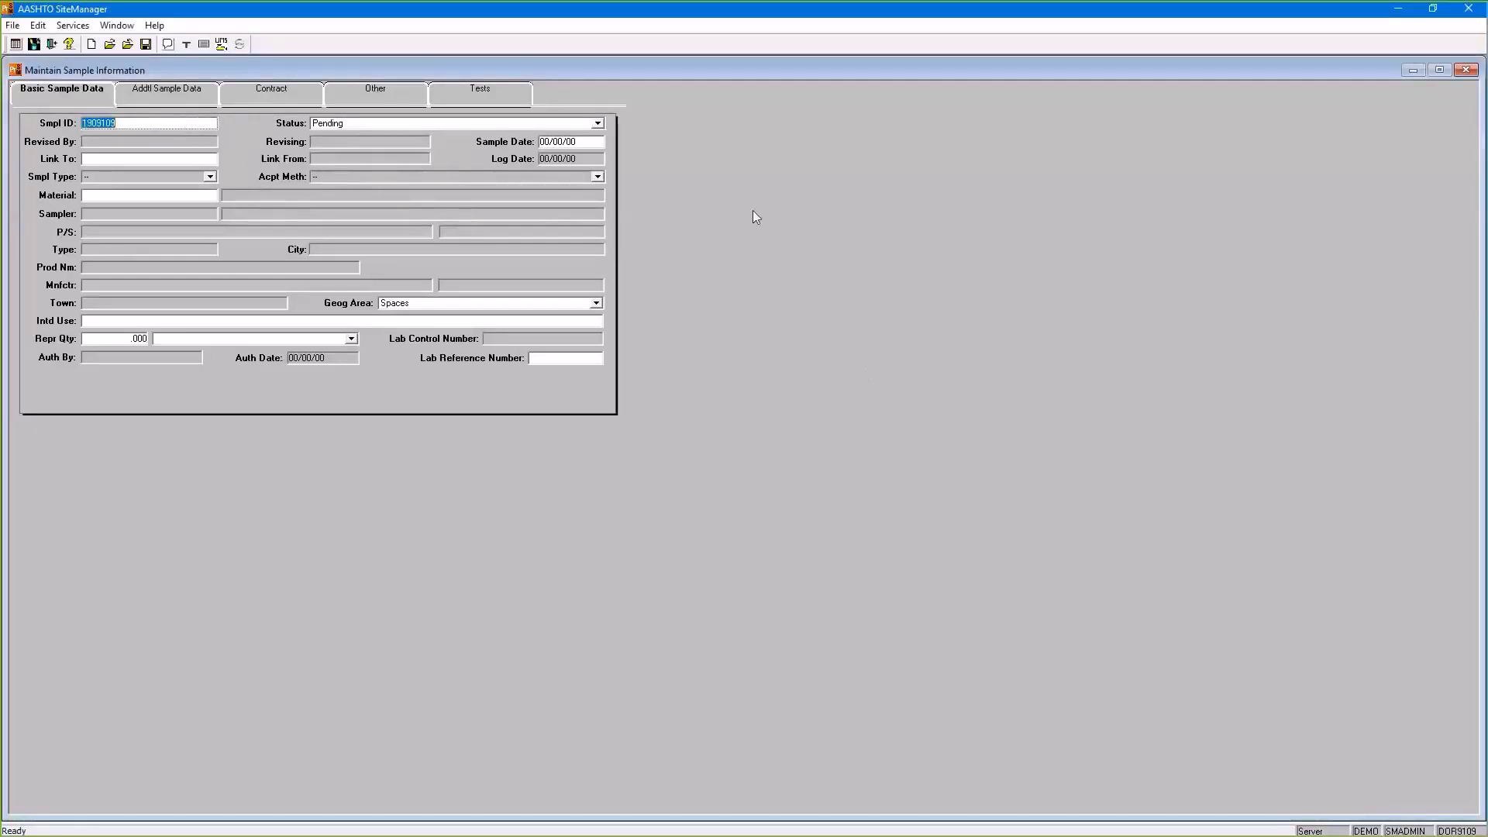
Append TEST0 to the sample ID, set sample date 05/01/19 and material UMA.
{"action": "left_click", "coordinate": [176, 124]}
{"action": "type", "text": "TEST0"}
{"action": "key", "text": "Tab"}
{"action": "key", "text": "Tab"}
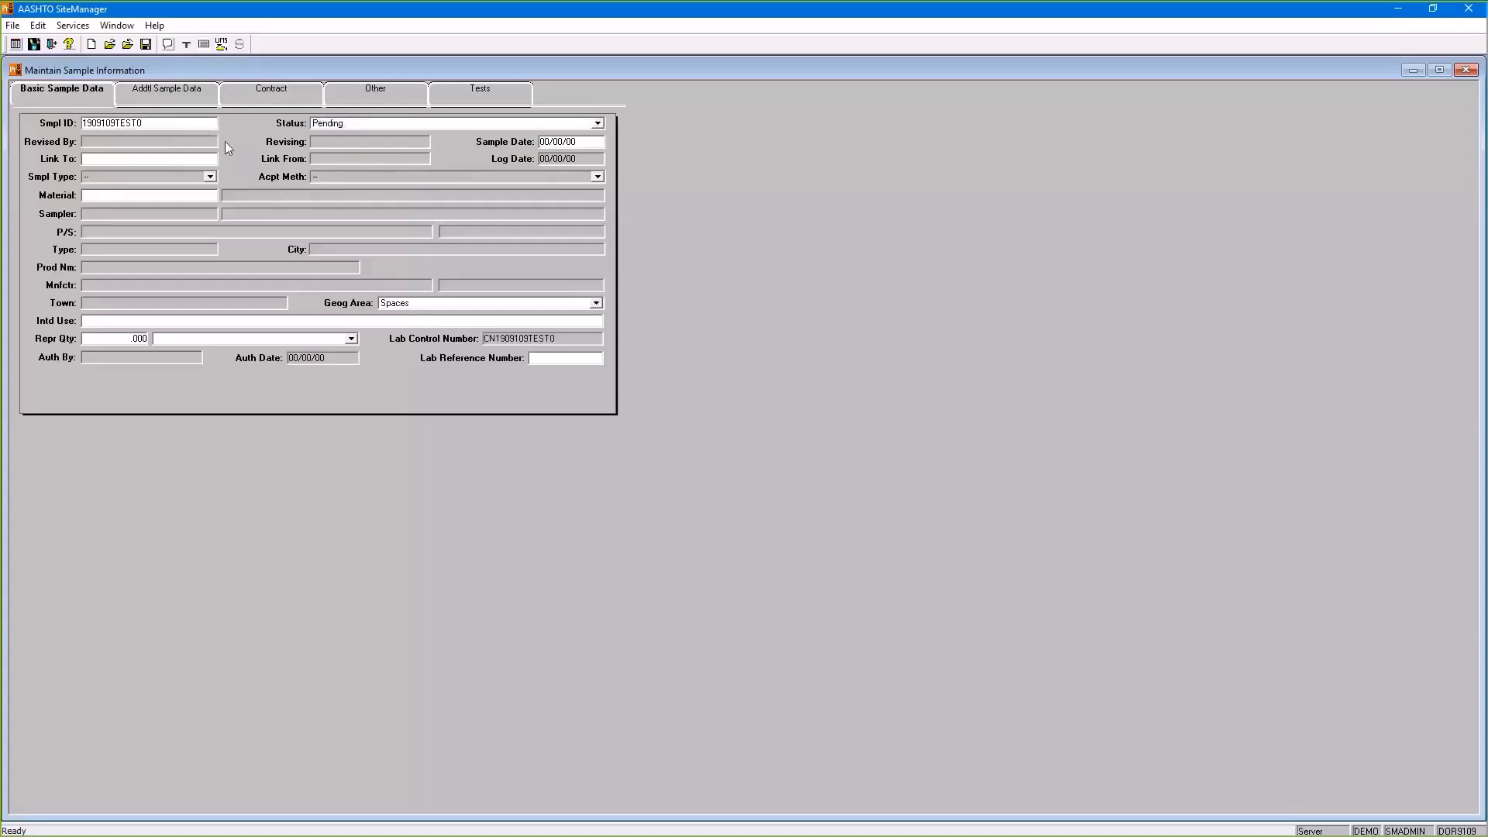
{"action": "type", "text": "501"}
{"action": "key", "text": "Tab"}
{"action": "key", "text": "Tab"}
{"action": "type", "text": "1"}
{"action": "type", "text": "UMA"}
{"action": "key", "text": "Tab"}
{"action": "type", "text": "DOR31"}
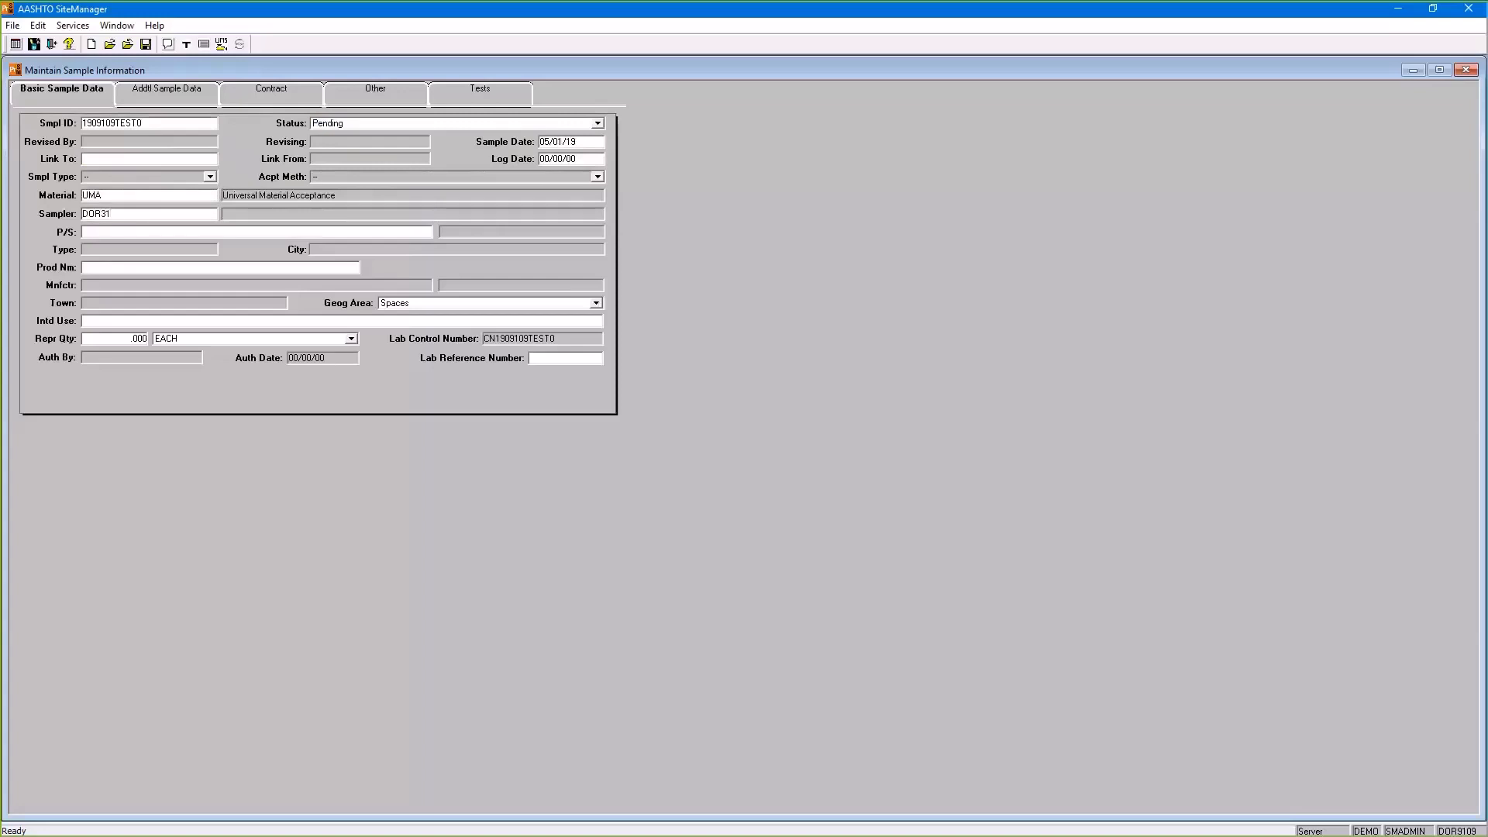
Look up sampler DOR31351, the producer/supplier and the product name via filter search.
{"action": "right_click", "coordinate": [140, 216]}
{"action": "left_click", "coordinate": [169, 188]}
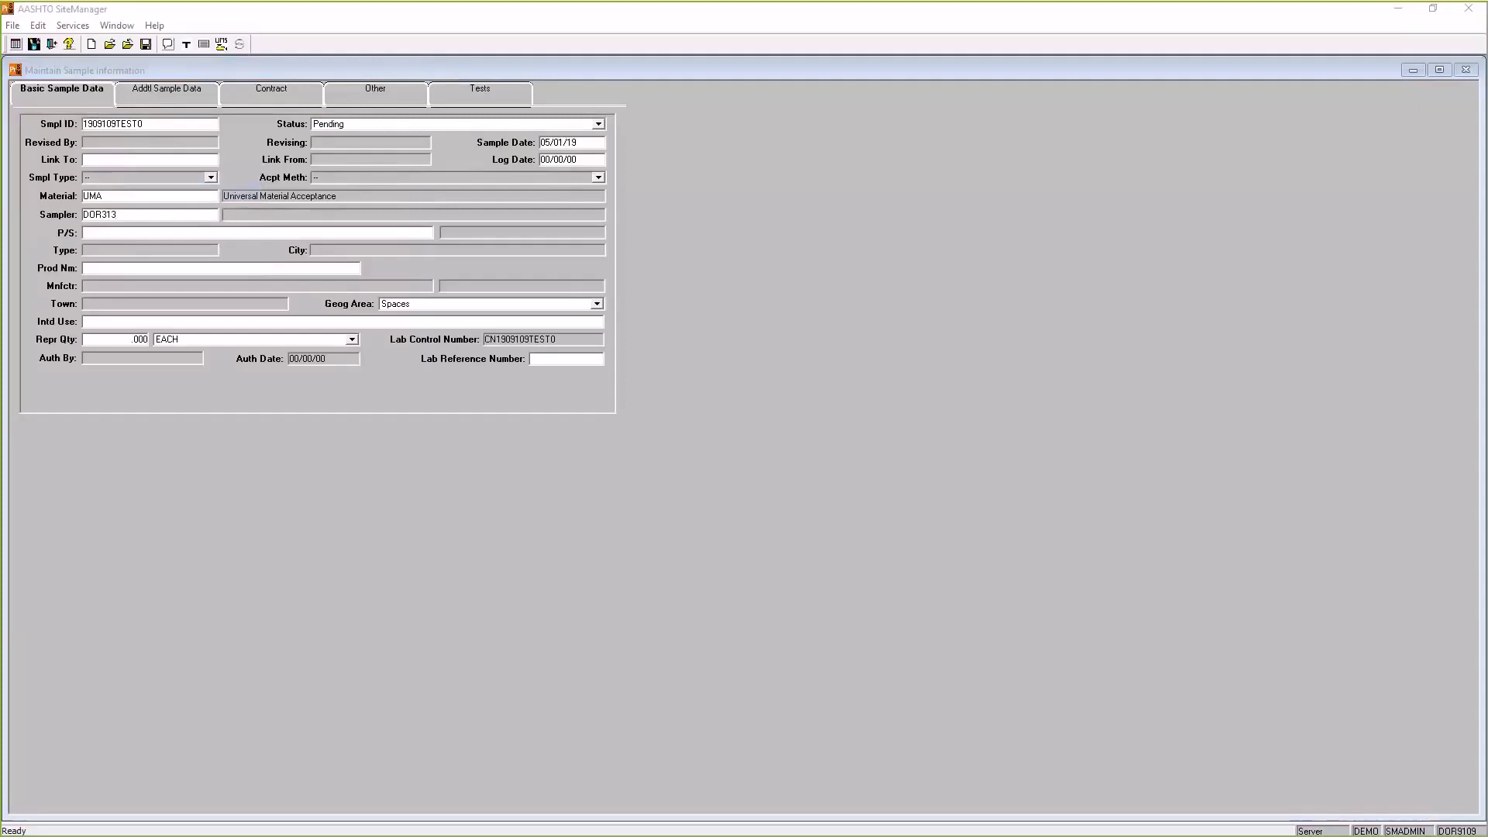
{"action": "type", "text": "51"}
{"action": "left_click", "coordinate": [88, 234]}
{"action": "right_click", "coordinate": [129, 193]}
{"action": "left_click", "coordinate": [168, 213]}
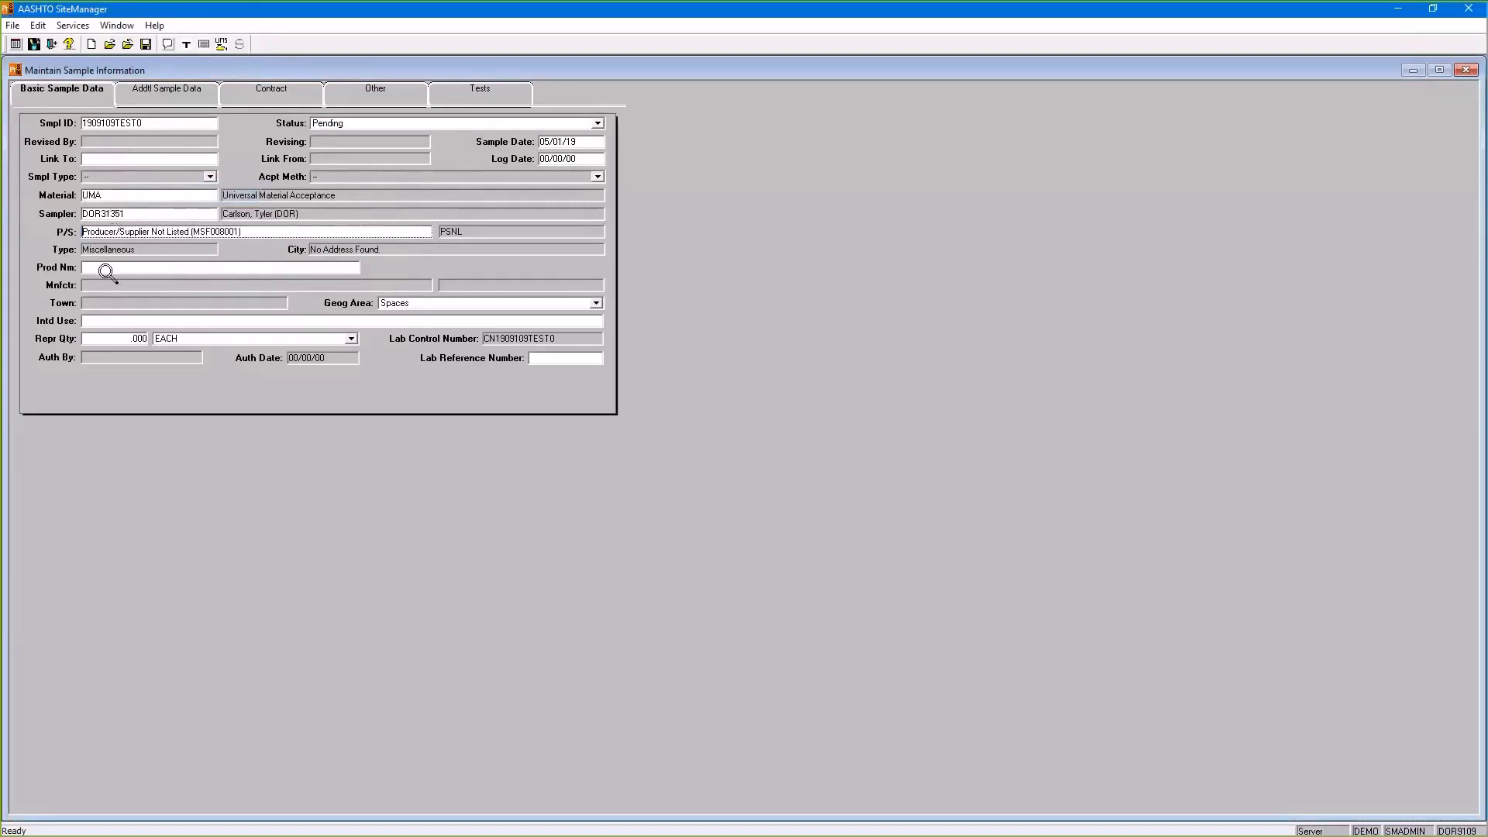
{"action": "right_click", "coordinate": [103, 269]}
{"action": "left_click", "coordinate": [144, 244]}
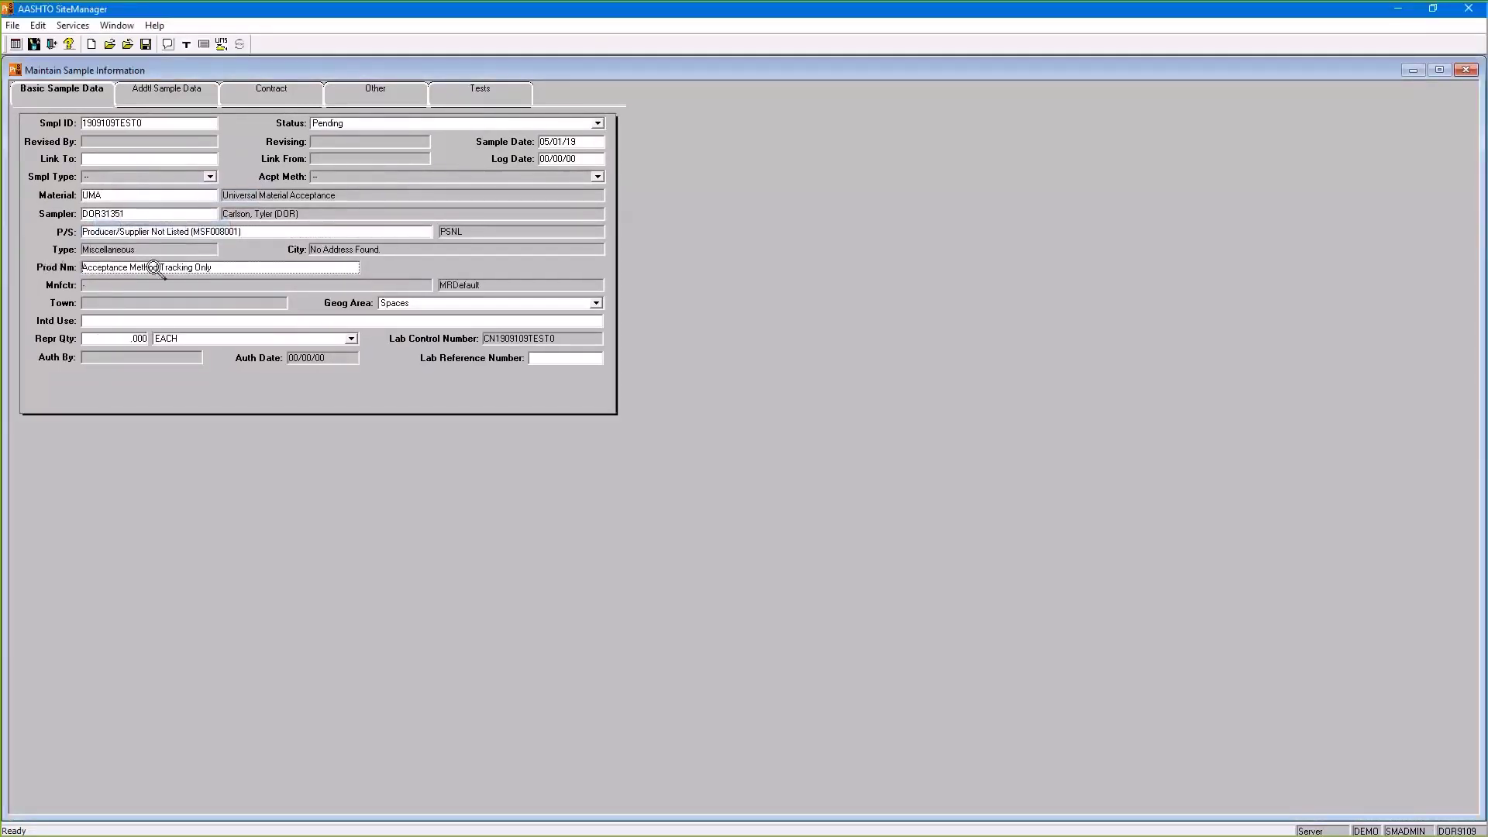
Set geographic area to Non-departmental, intended use VOID, and save the sample data.
{"action": "left_click", "coordinate": [443, 304]}
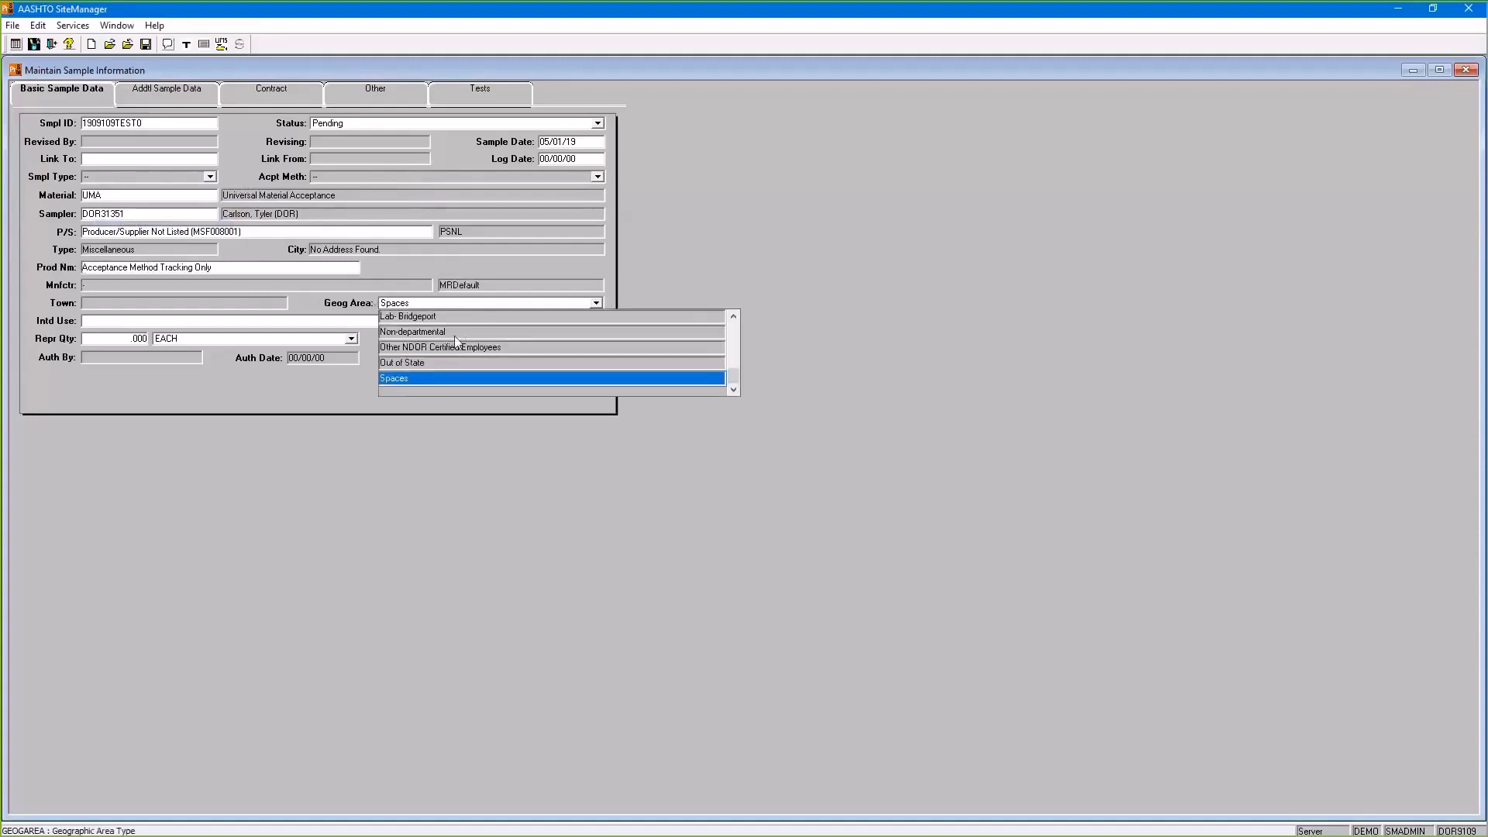
{"action": "left_click", "coordinate": [452, 333]}
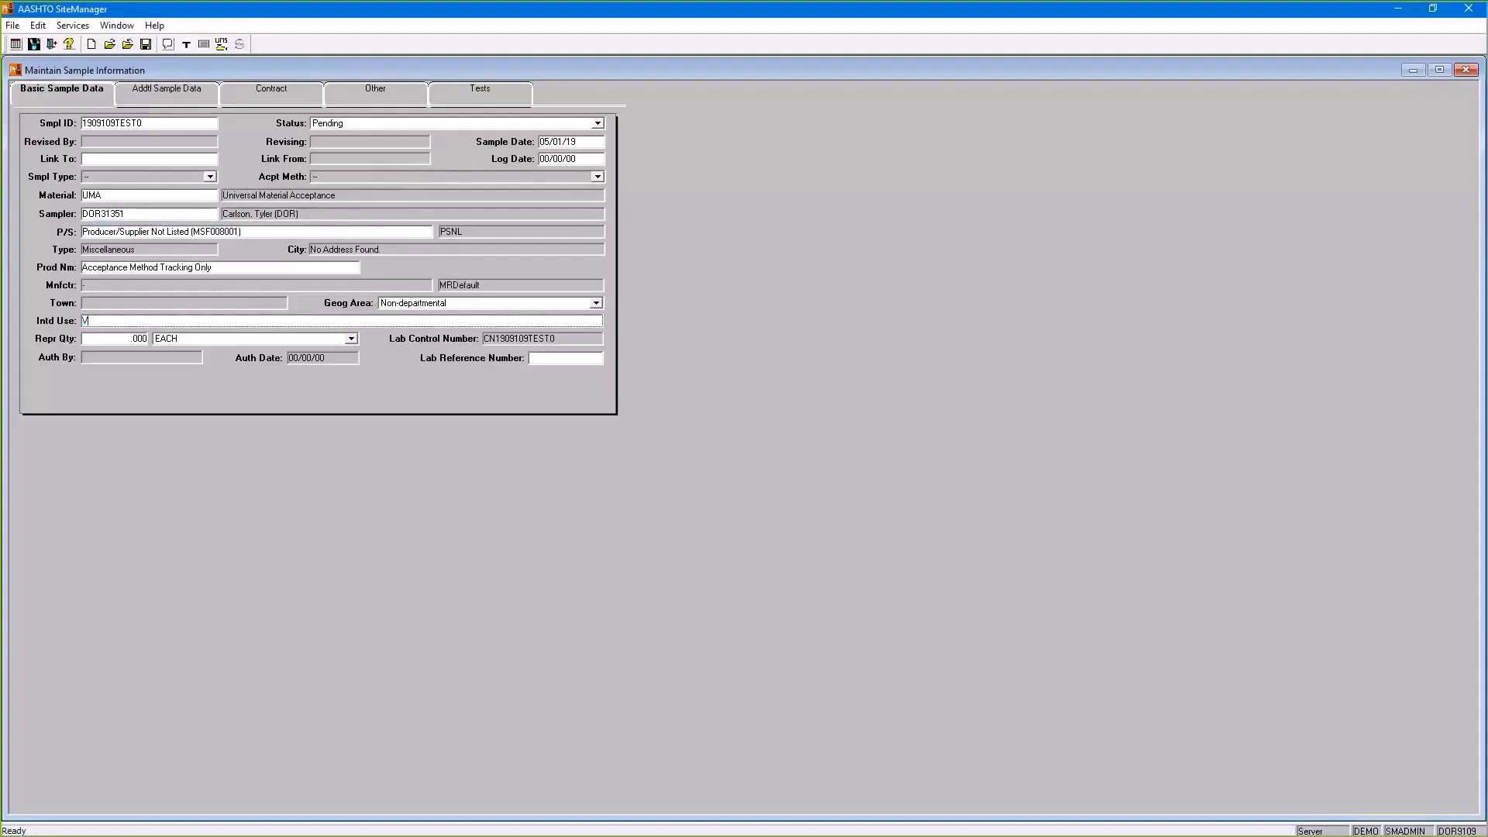
{"action": "type", "text": "VOID"}
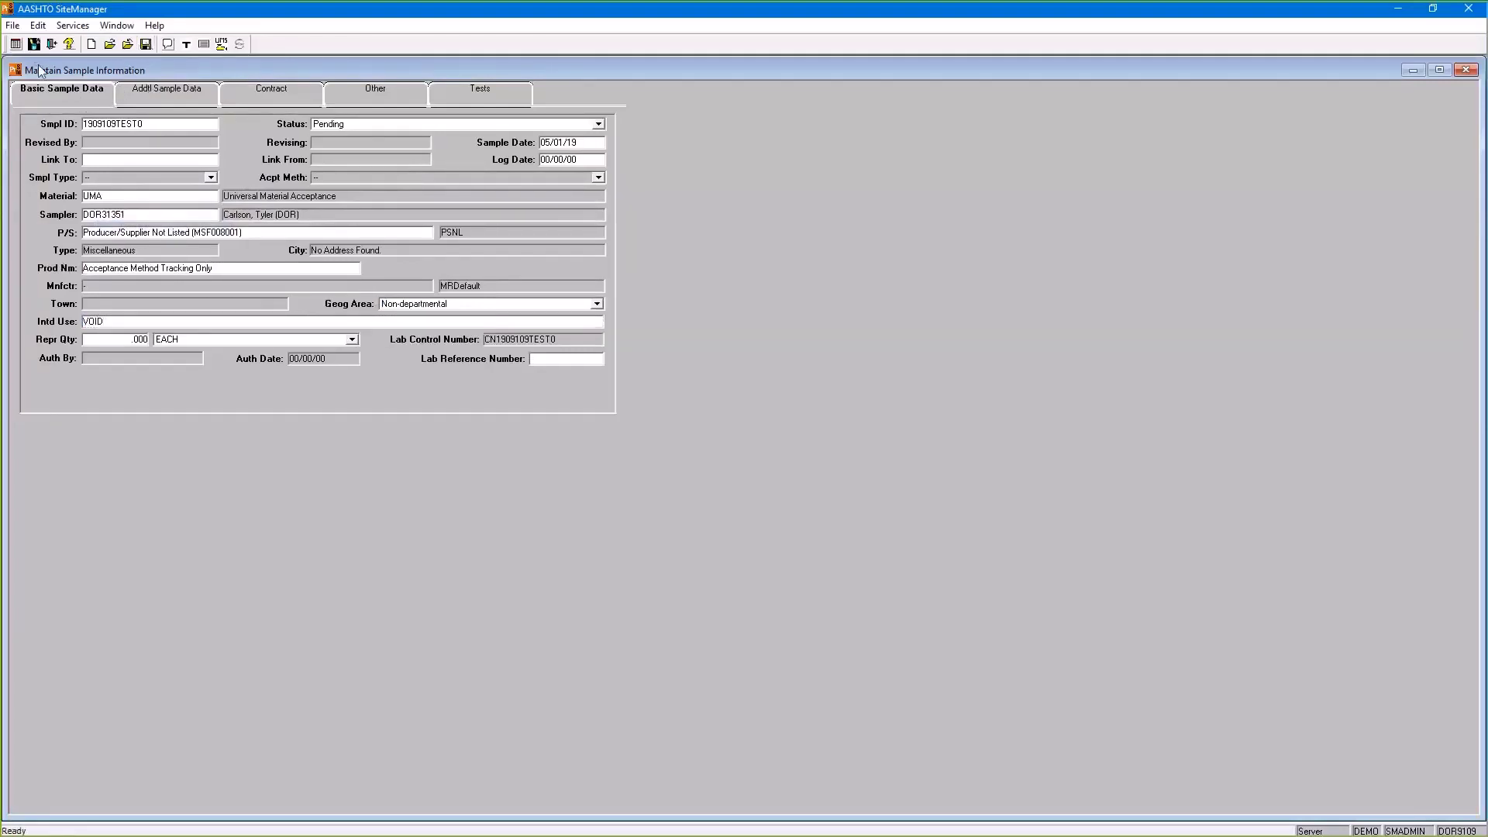
{"action": "left_click", "coordinate": [181, 97]}
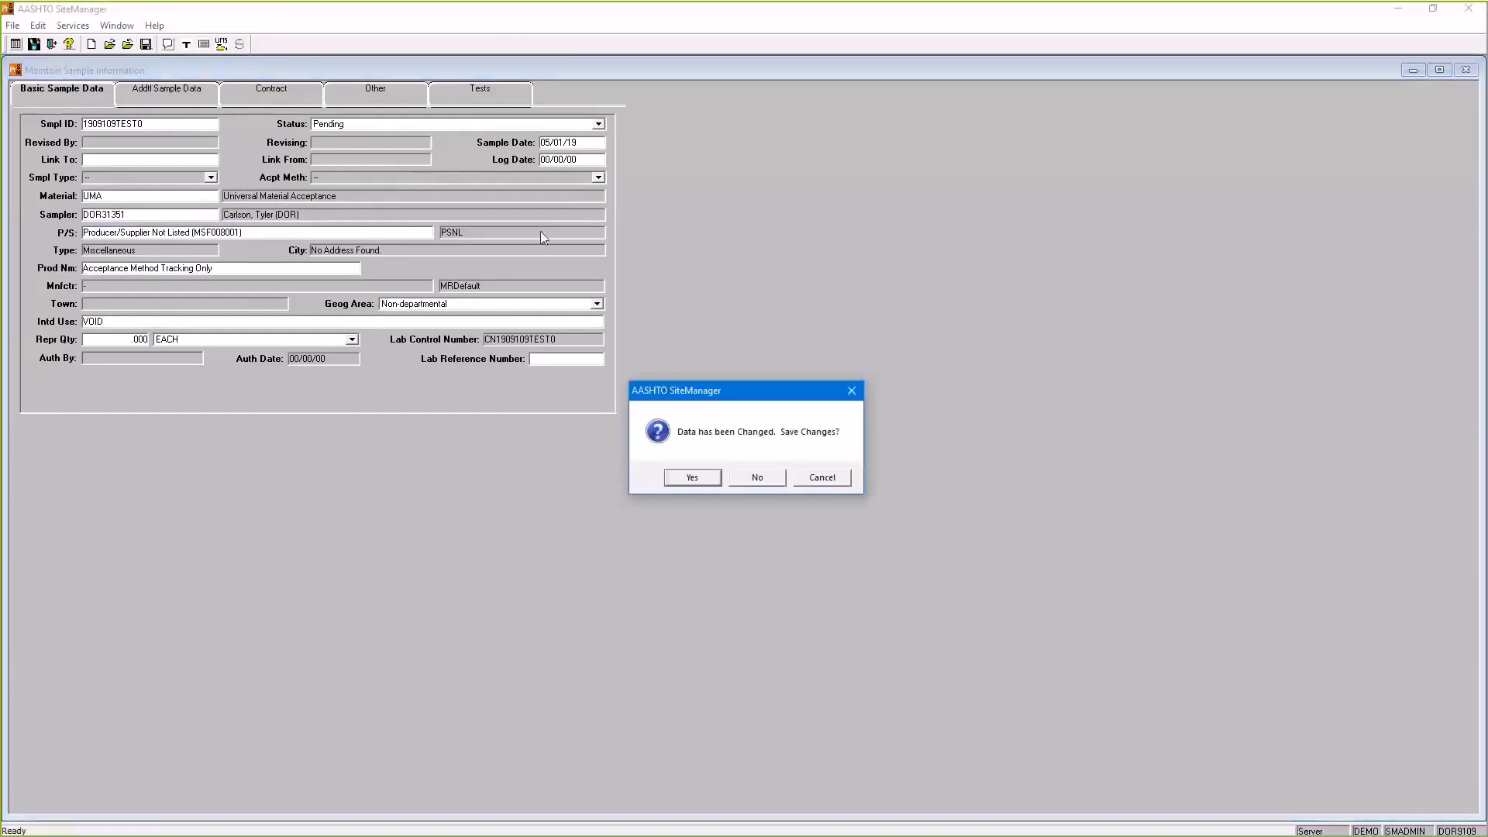
{"action": "left_click", "coordinate": [694, 479]}
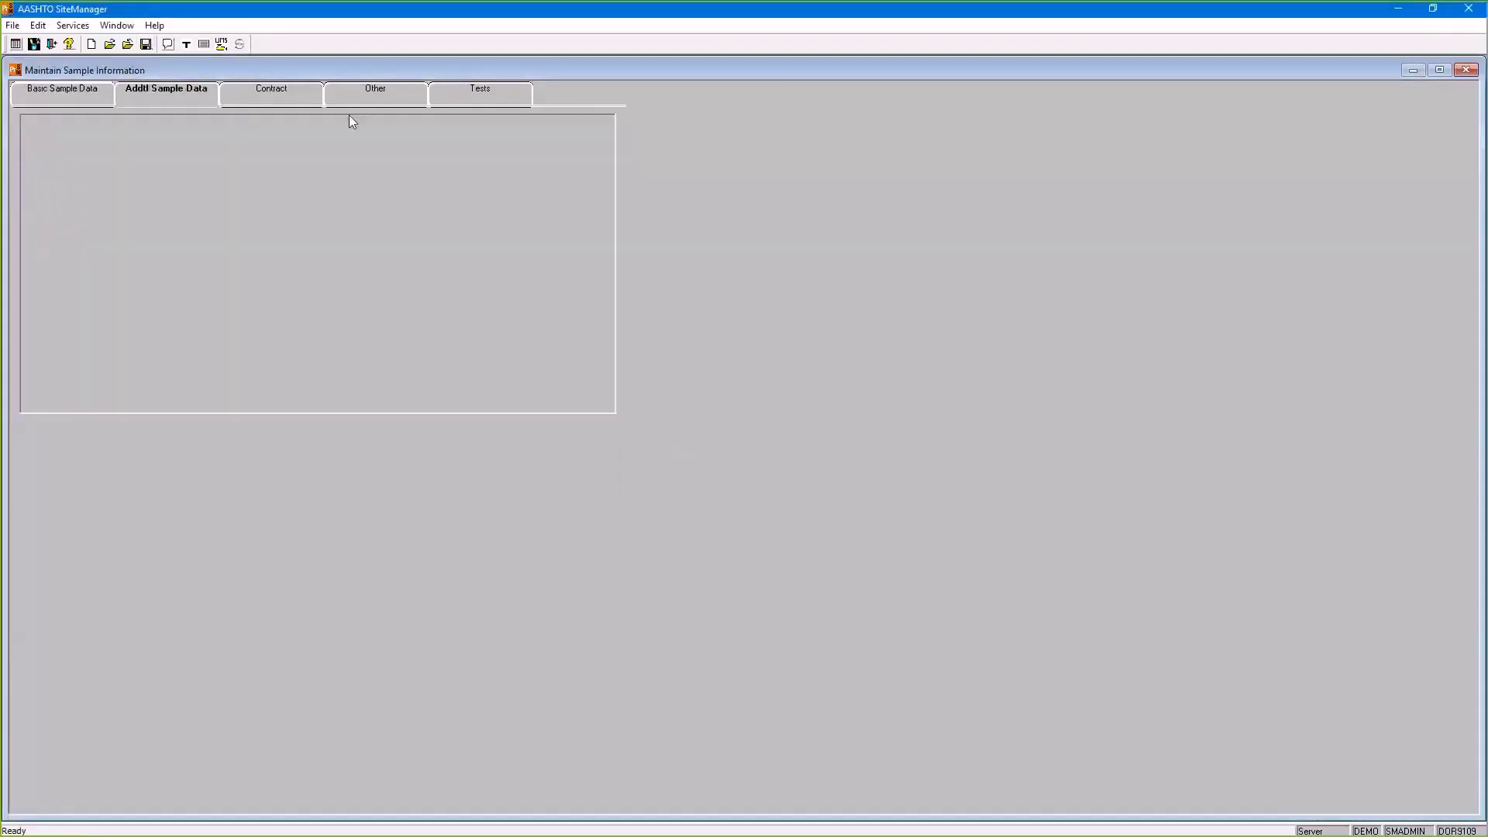
Start a new blank contract record on the sample's Contract details.
{"action": "left_click", "coordinate": [276, 93]}
{"action": "left_click", "coordinate": [92, 44]}
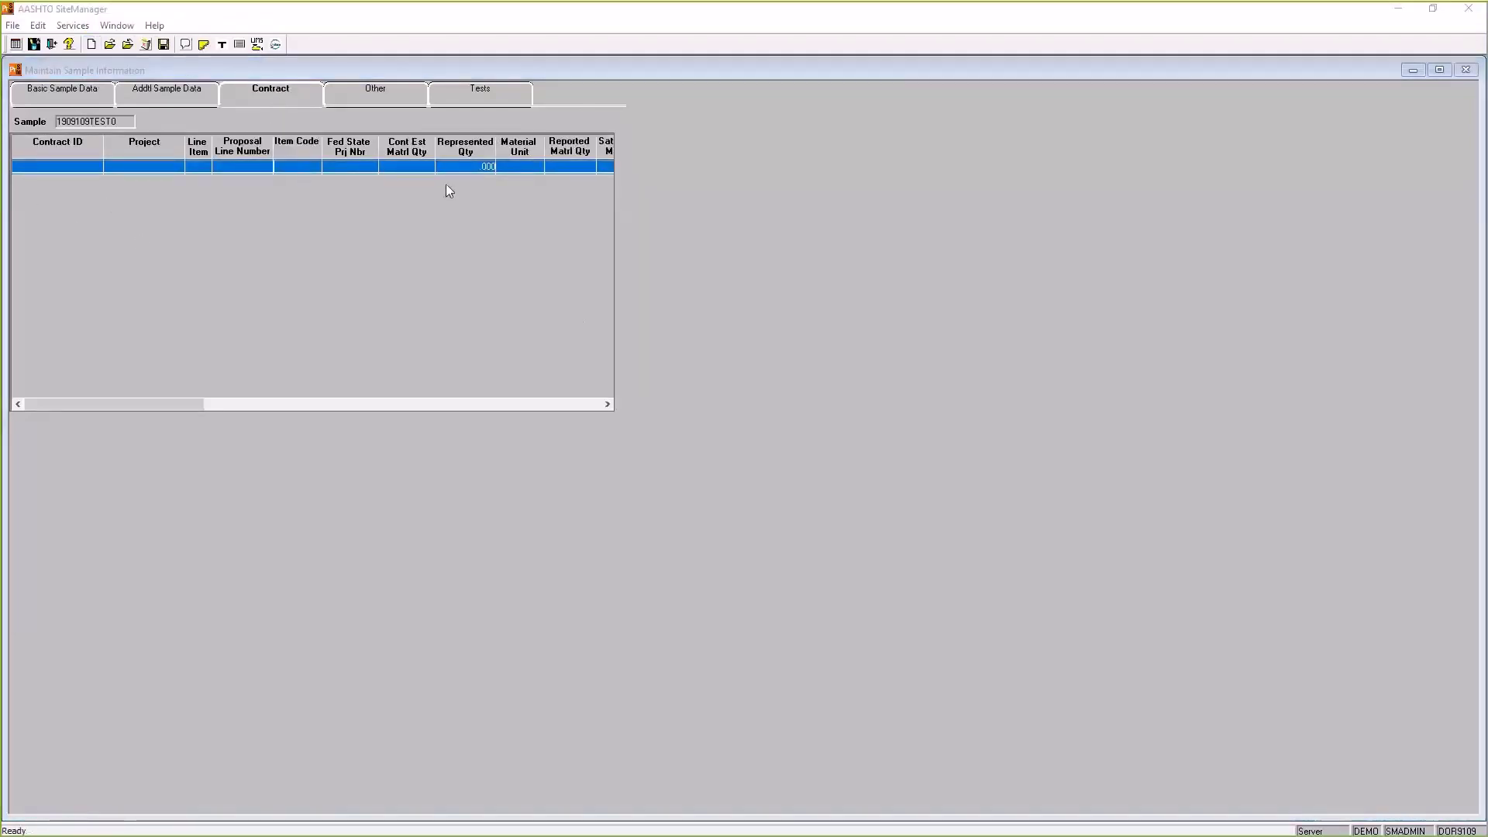
Link contract 1019ABF line item 0040 to the sample and save the change.
{"action": "left_click", "coordinate": [231, 218]}
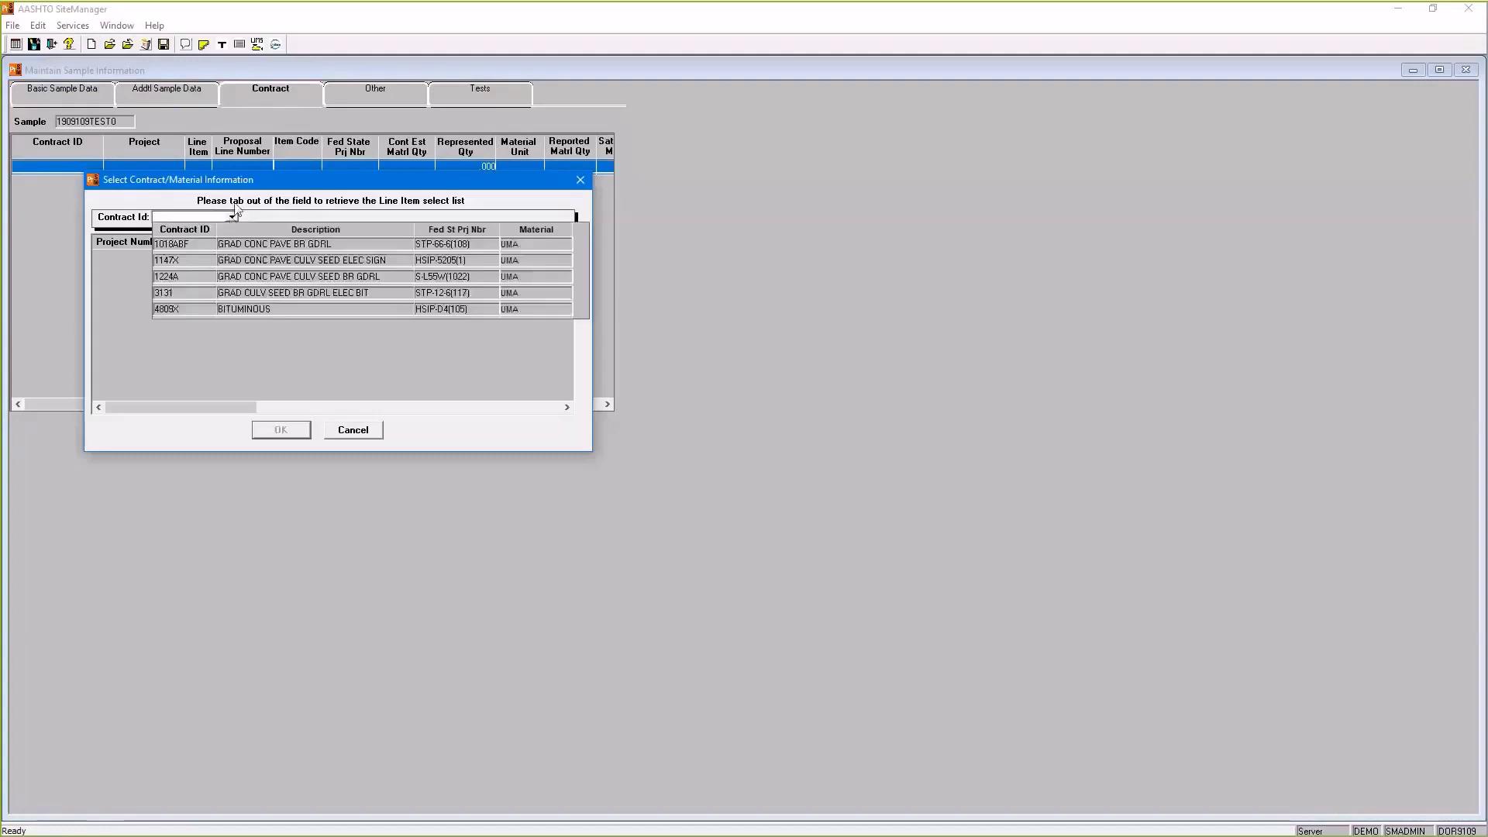
{"action": "left_click", "coordinate": [212, 249]}
{"action": "left_click", "coordinate": [206, 256]}
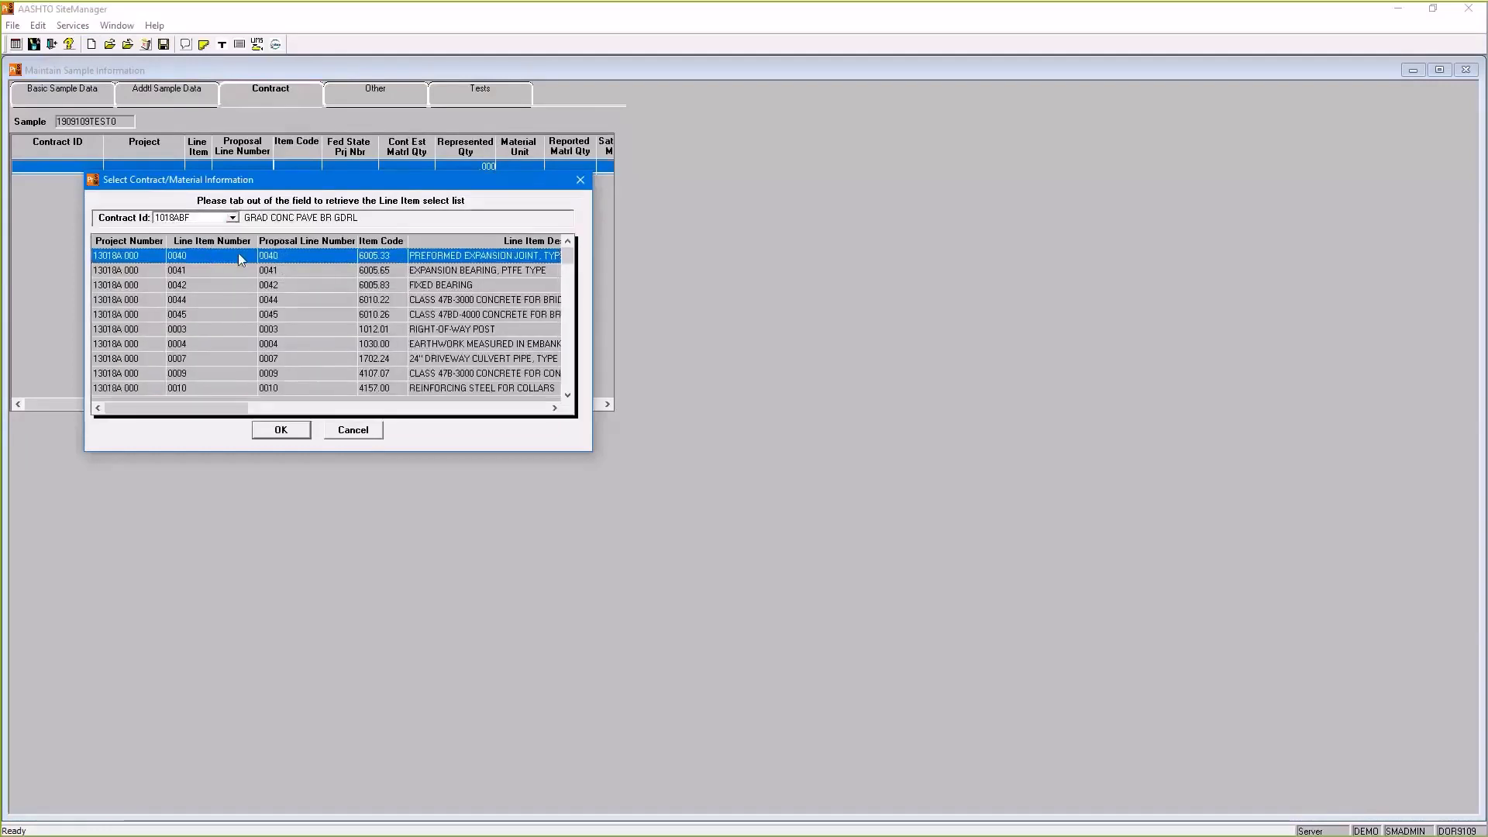
{"action": "left_click", "coordinate": [272, 432]}
{"action": "left_click", "coordinate": [151, 79]}
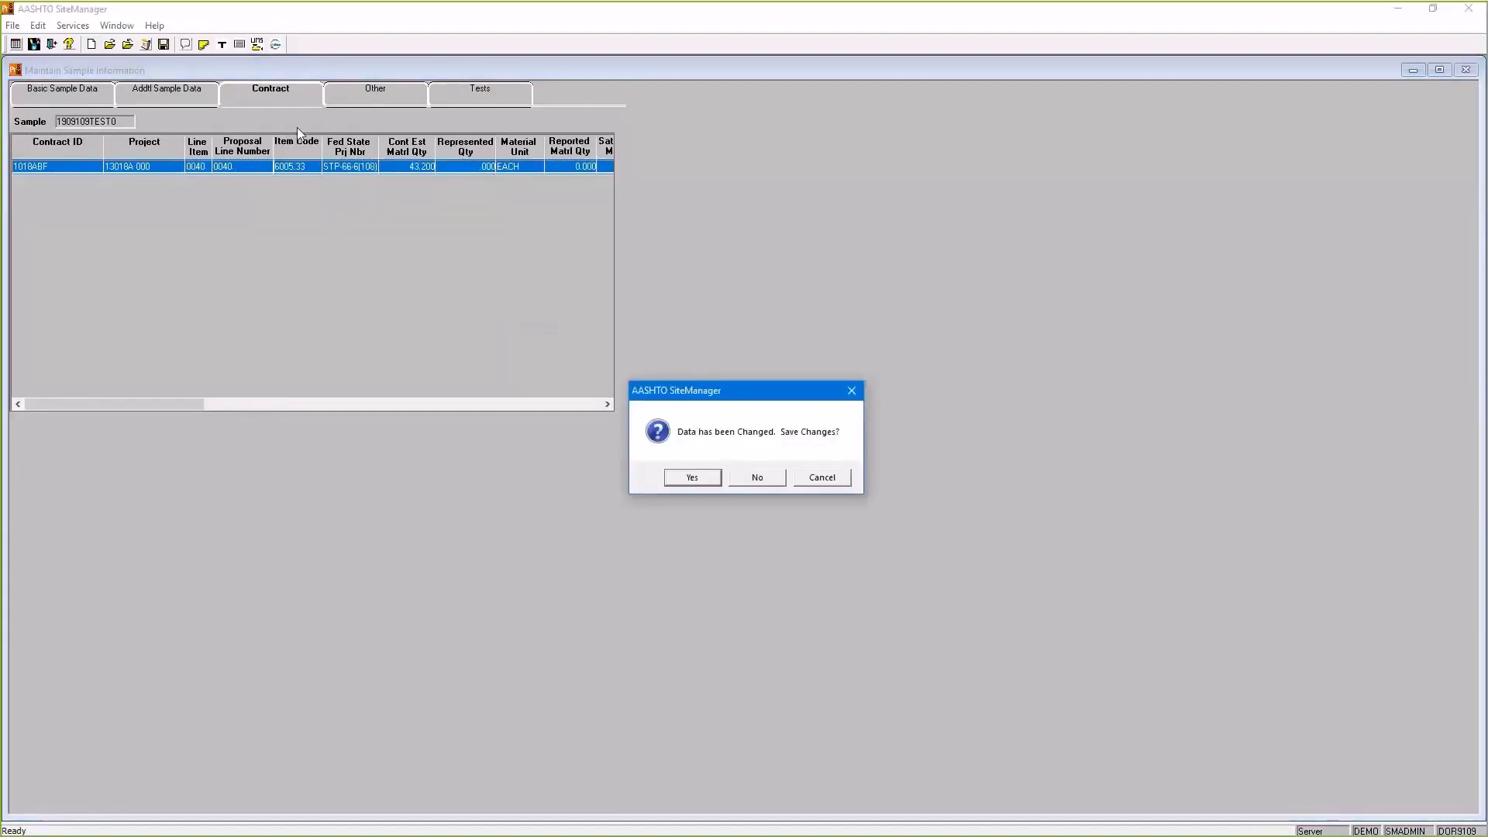
{"action": "left_click", "coordinate": [684, 477]}
Search test methods and add MSF001001, Approved Products Usage Verification - Field, as test 1.
{"action": "left_click", "coordinate": [385, 91]}
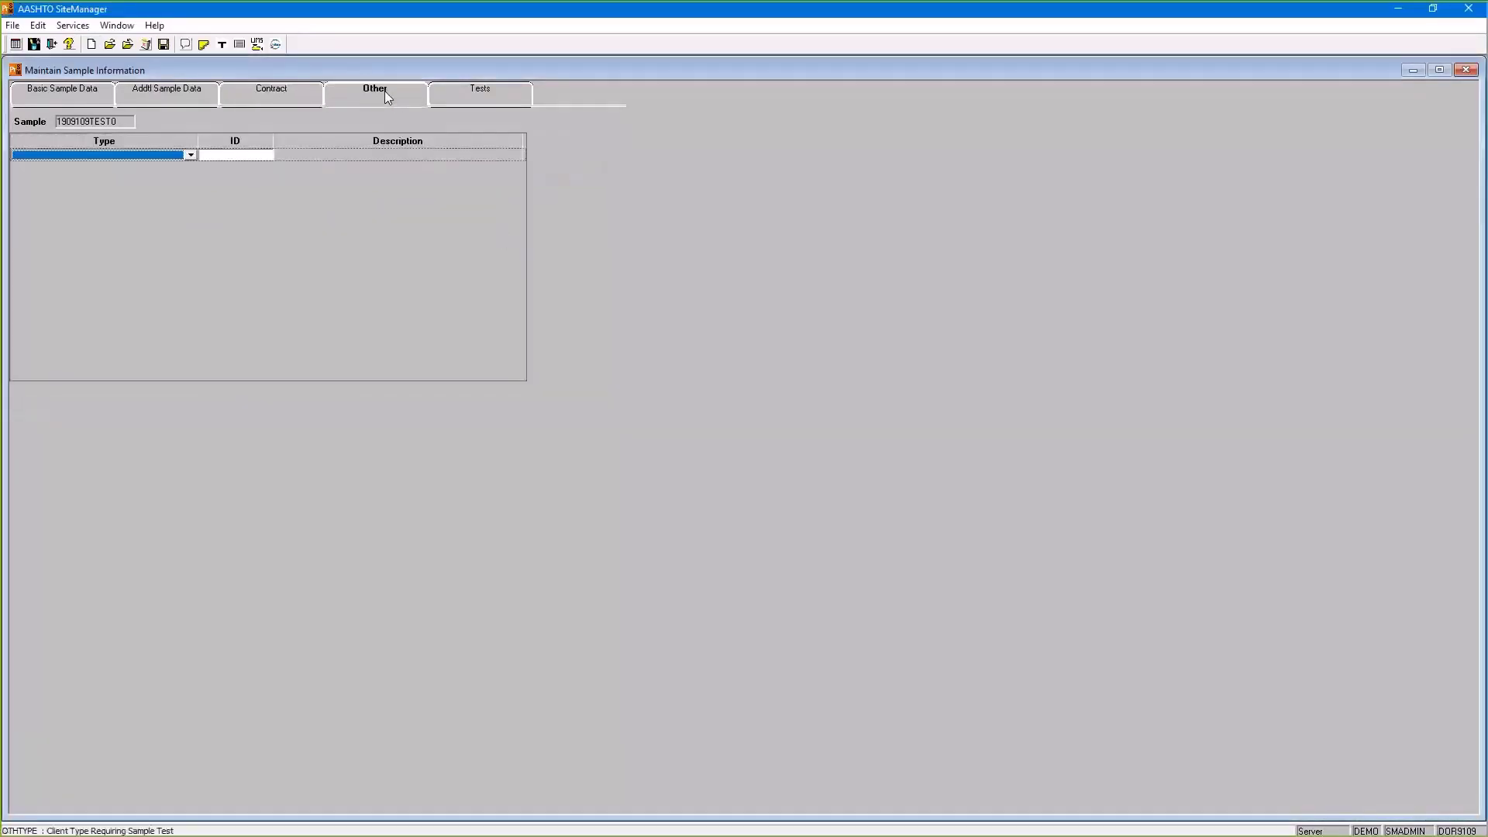
{"action": "left_click", "coordinate": [461, 93]}
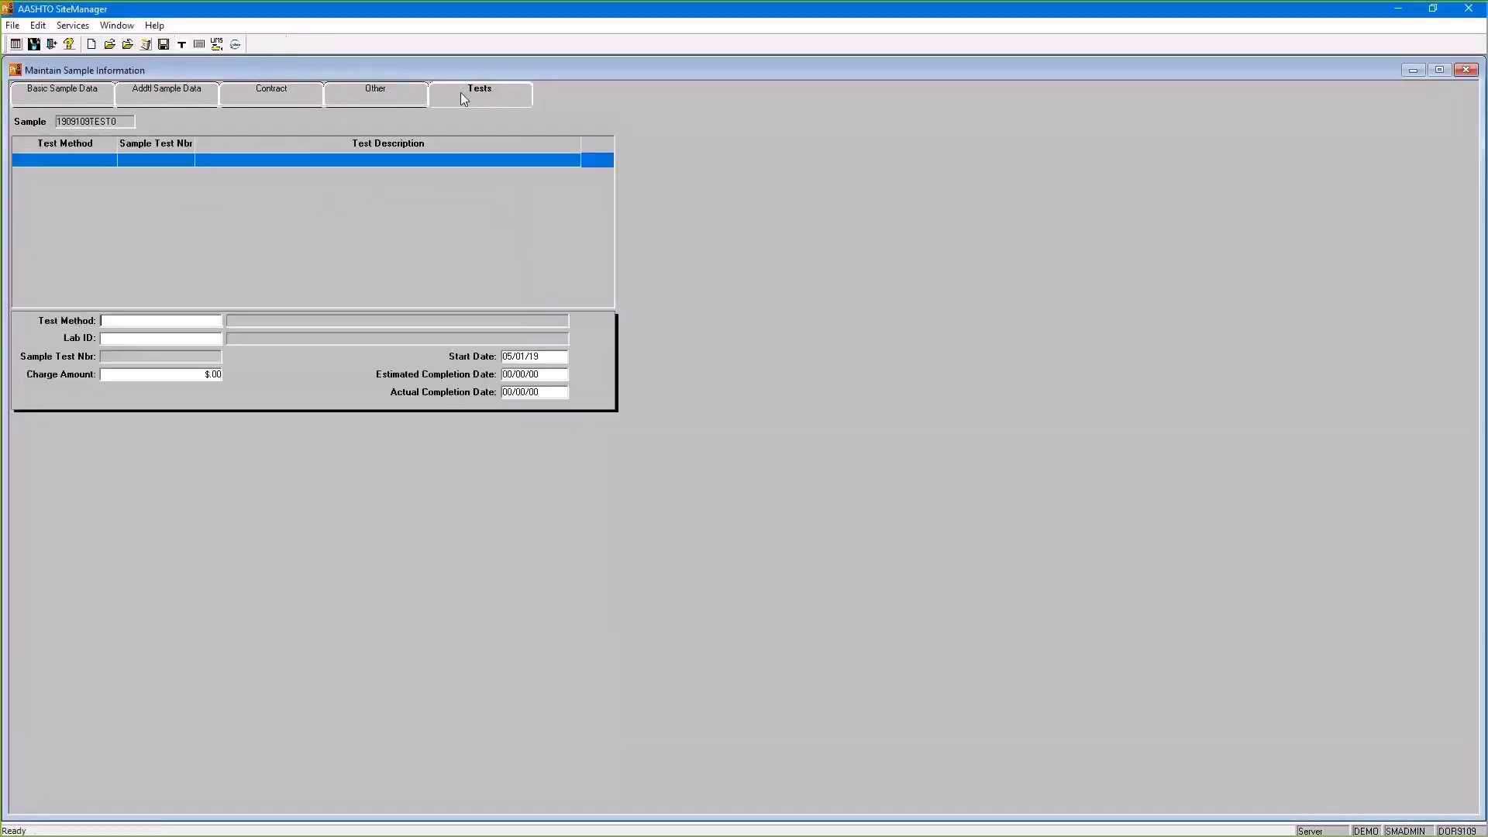
{"action": "right_click", "coordinate": [122, 325]}
{"action": "left_click", "coordinate": [151, 287]}
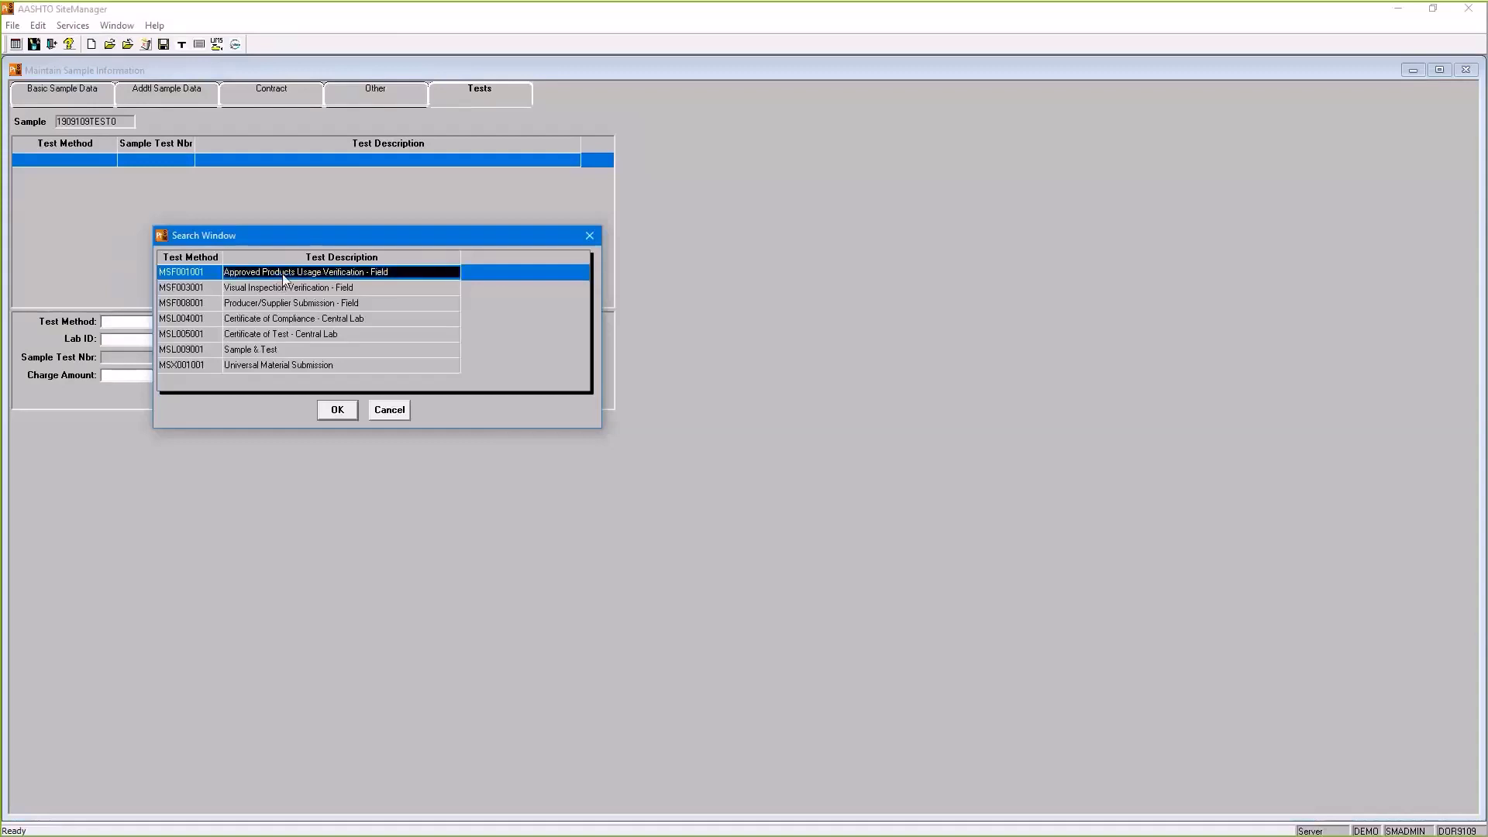
{"action": "double_click", "coordinate": [278, 275]}
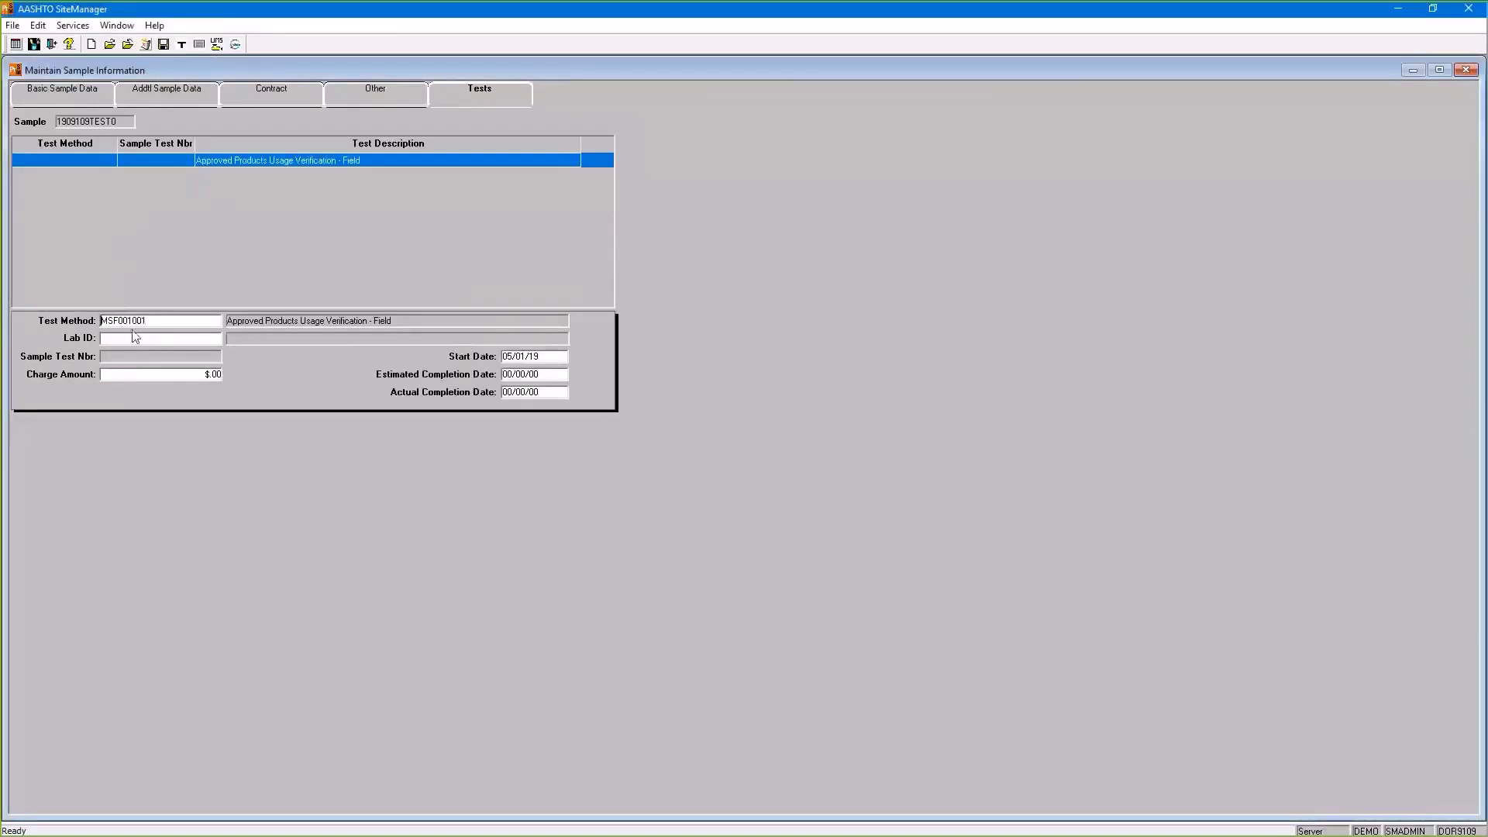
{"action": "right_click", "coordinate": [122, 288]}
{"action": "left_click", "coordinate": [174, 297]}
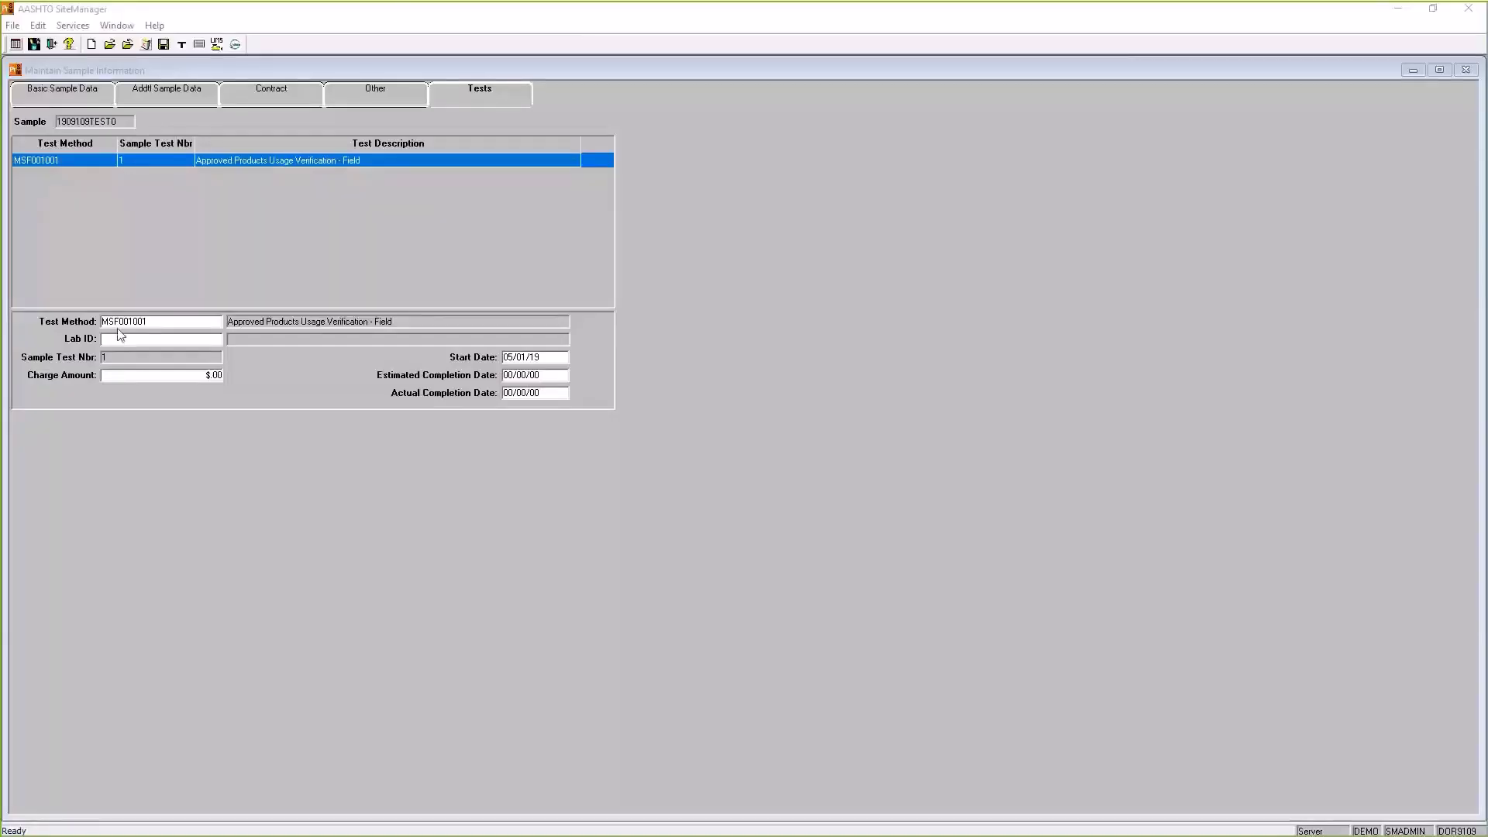
Search labs and assign NDORCENT, NDOT Central Lab, to test 1.
{"action": "right_click", "coordinate": [121, 338]}
{"action": "left_click", "coordinate": [187, 298]}
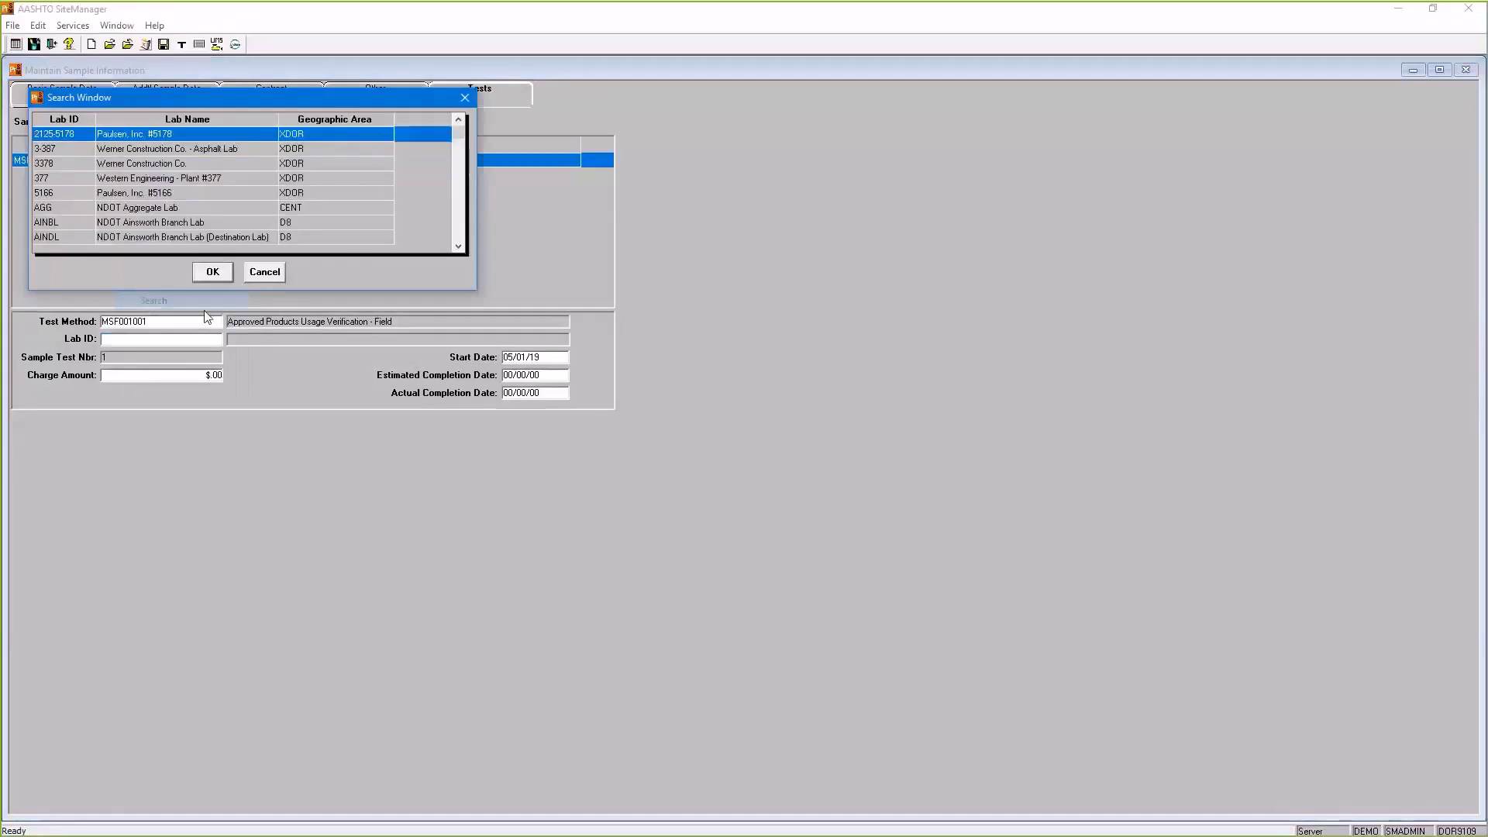
{"action": "scroll", "coordinate": [164, 186], "scroll_direction": "down", "scroll_amount": 5}
{"action": "scroll", "coordinate": [164, 186], "scroll_direction": "down", "scroll_amount": 5}
{"action": "scroll", "coordinate": [161, 186], "scroll_direction": "down", "scroll_amount": 5}
{"action": "scroll", "coordinate": [142, 192], "scroll_direction": "down", "scroll_amount": 5}
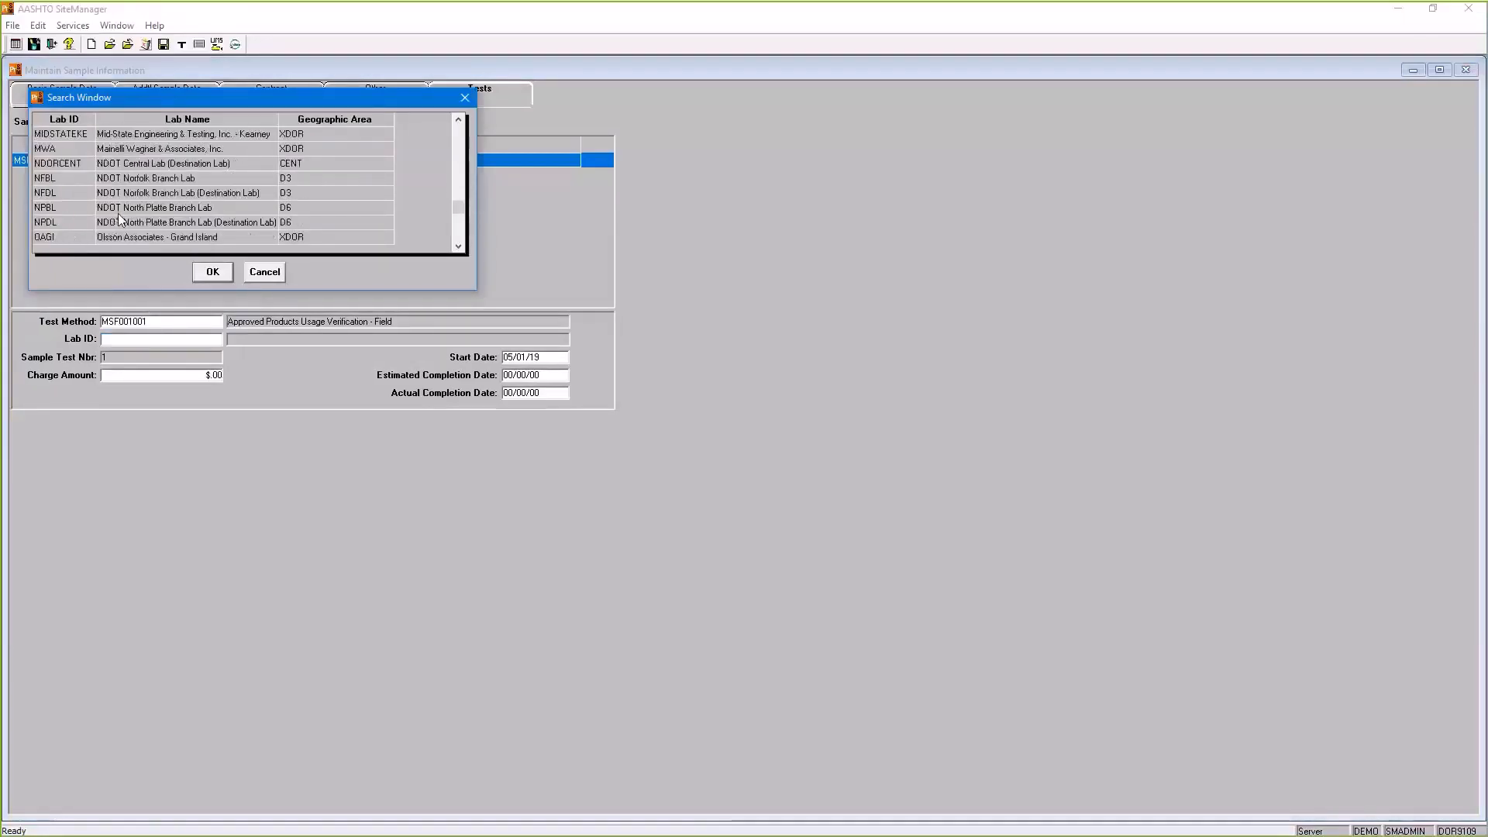
{"action": "double_click", "coordinate": [113, 165]}
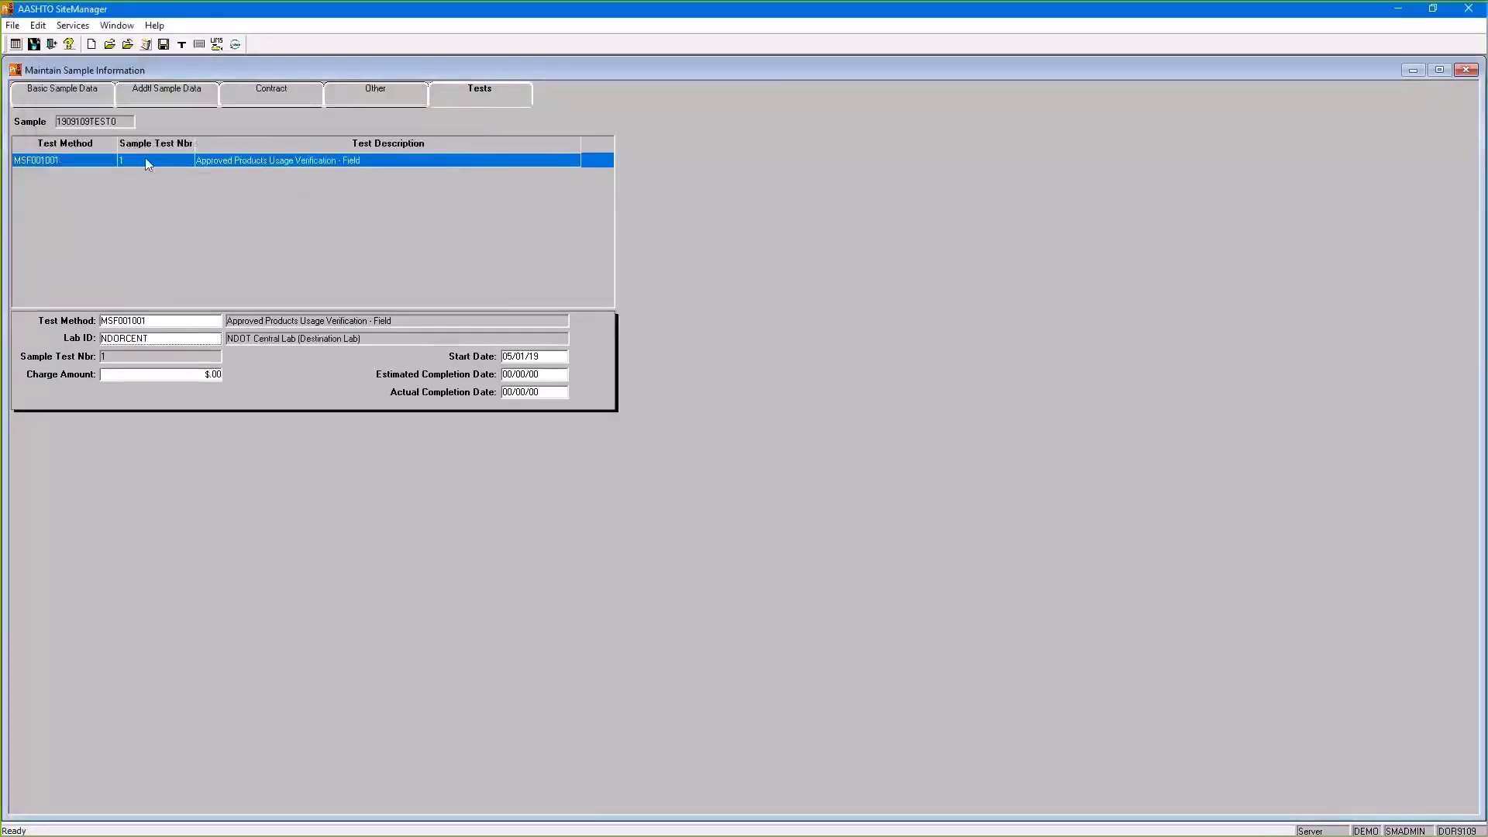
Add Visual Inspection Verification, Universal Material Submission and Producer/Supplier Submission - Field tests.
{"action": "left_click", "coordinate": [92, 45]}
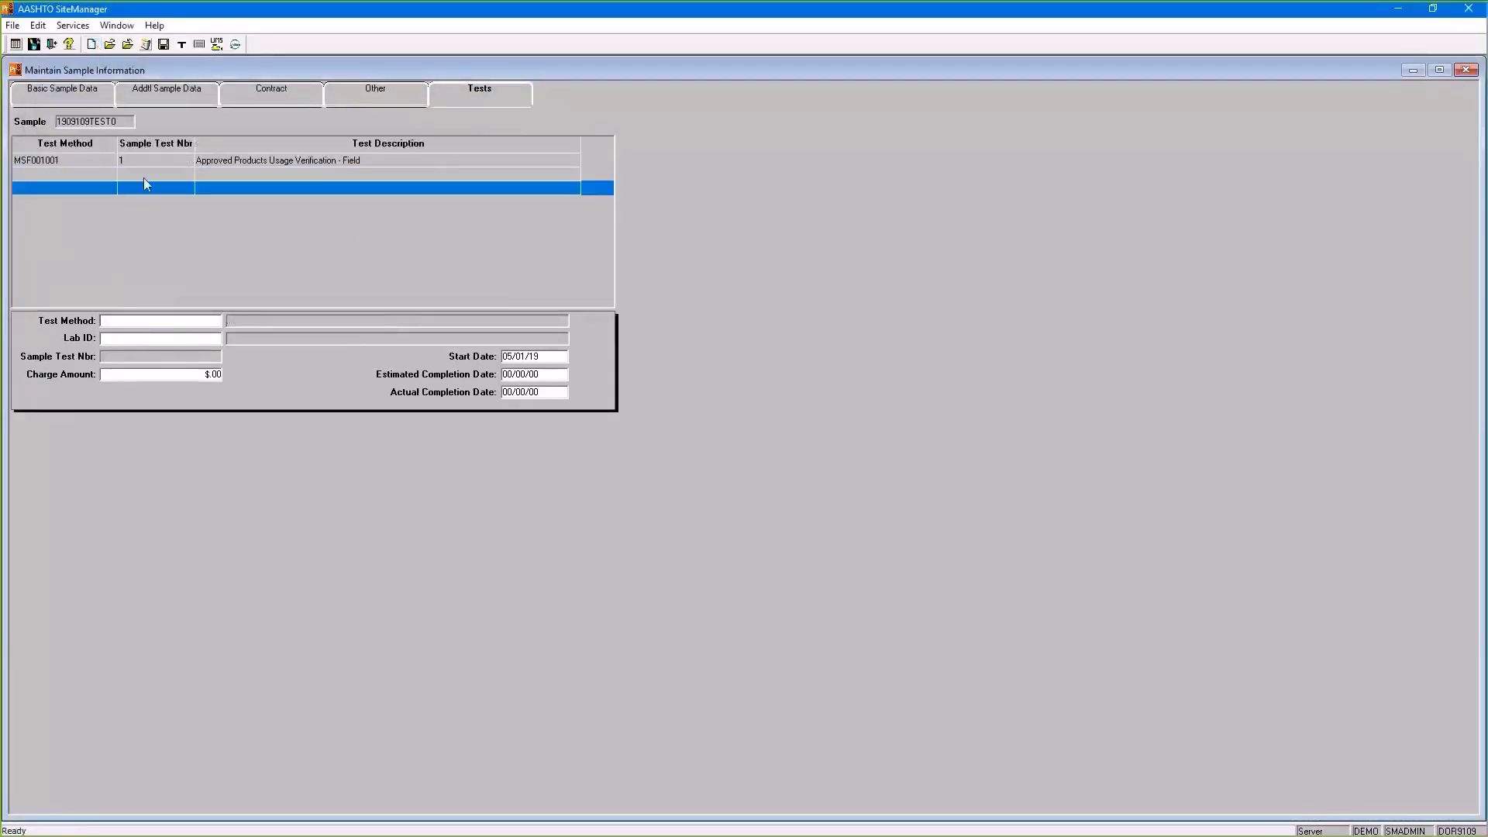
{"action": "left_click", "coordinate": [166, 162]}
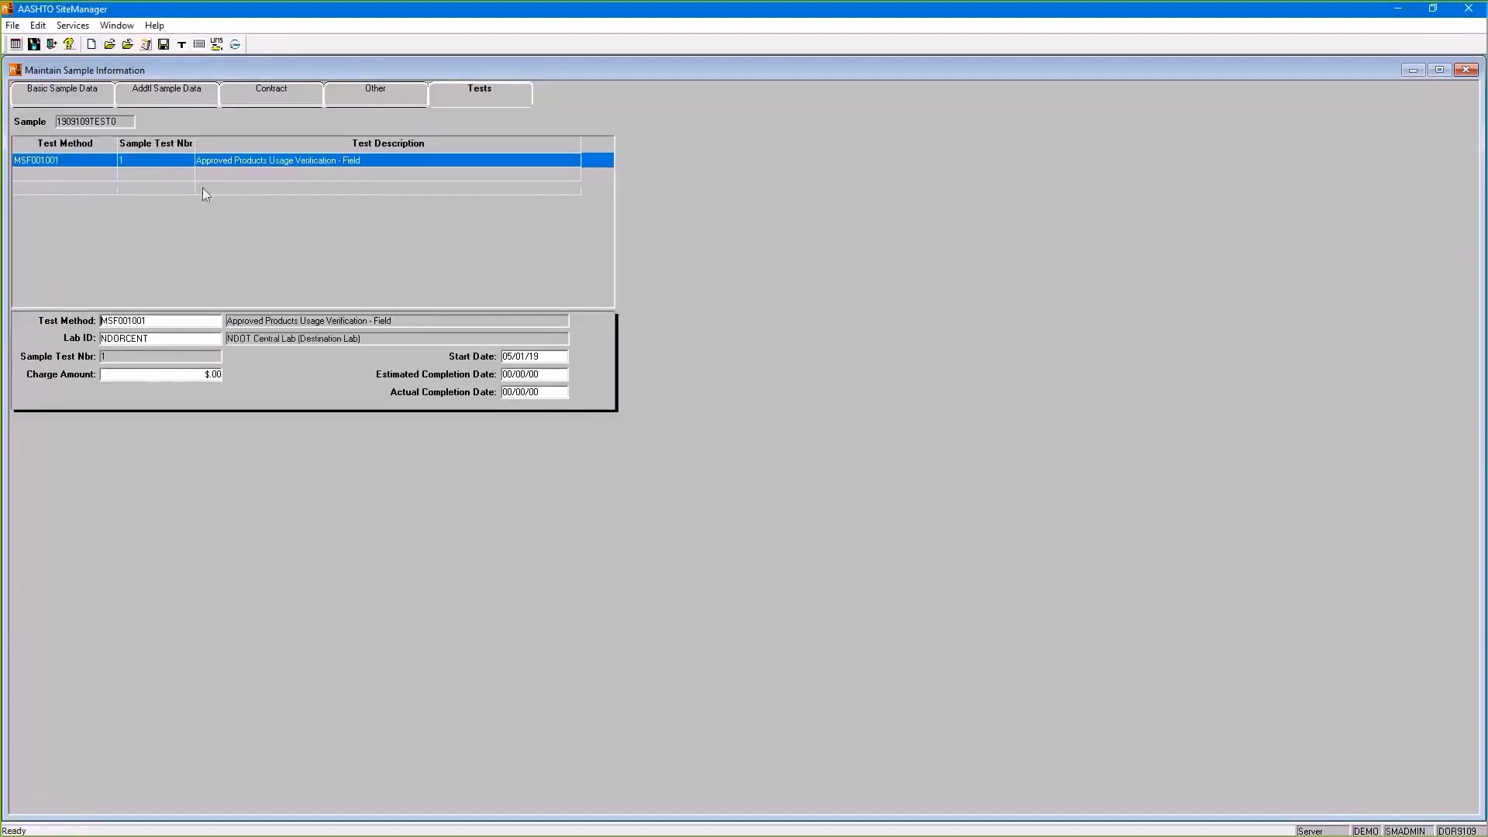
{"action": "right_click", "coordinate": [156, 270]}
{"action": "left_click", "coordinate": [189, 279]}
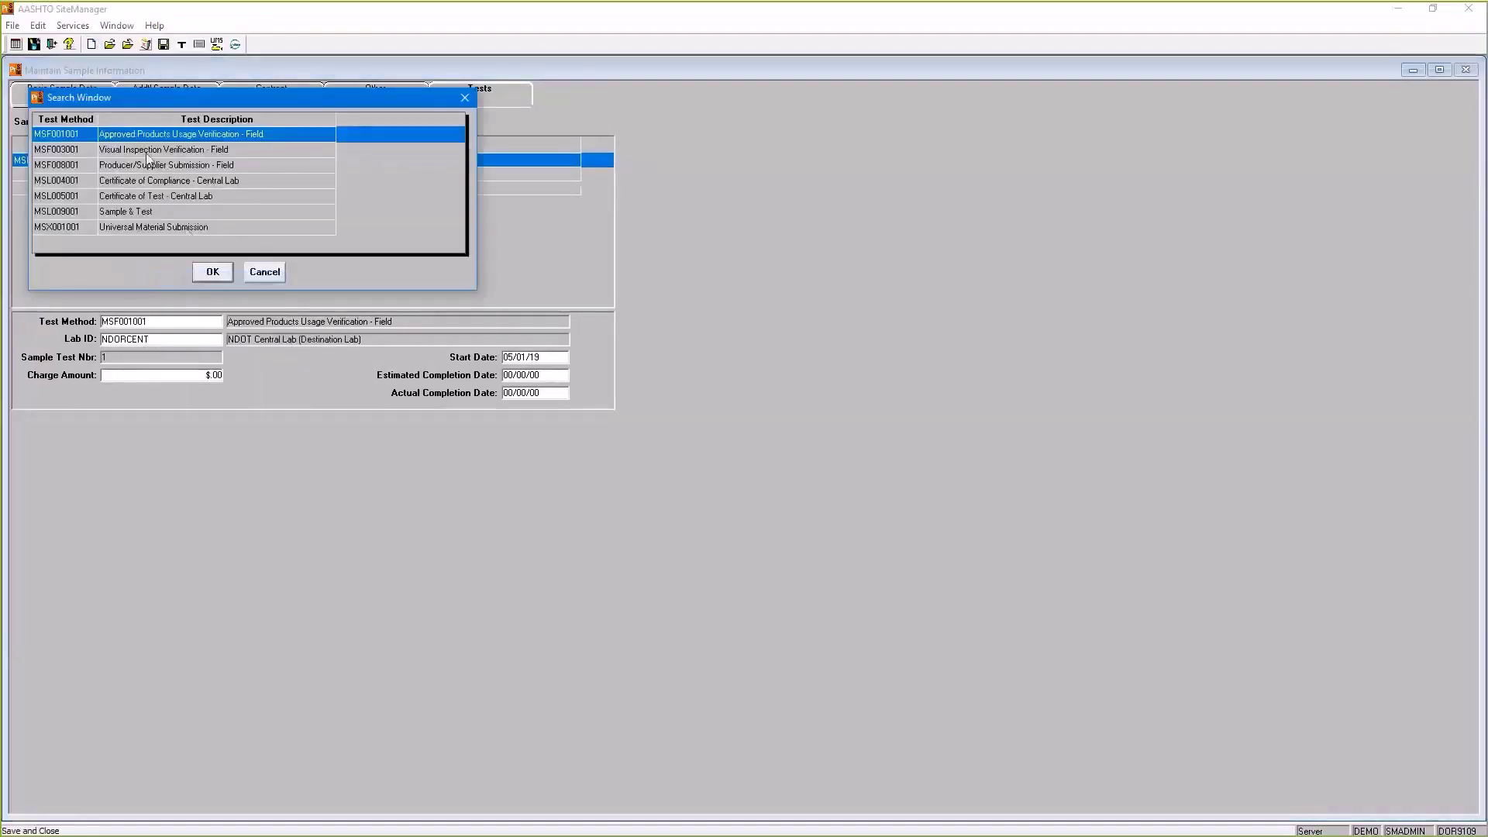
{"action": "double_click", "coordinate": [177, 154]}
{"action": "left_click", "coordinate": [162, 171]}
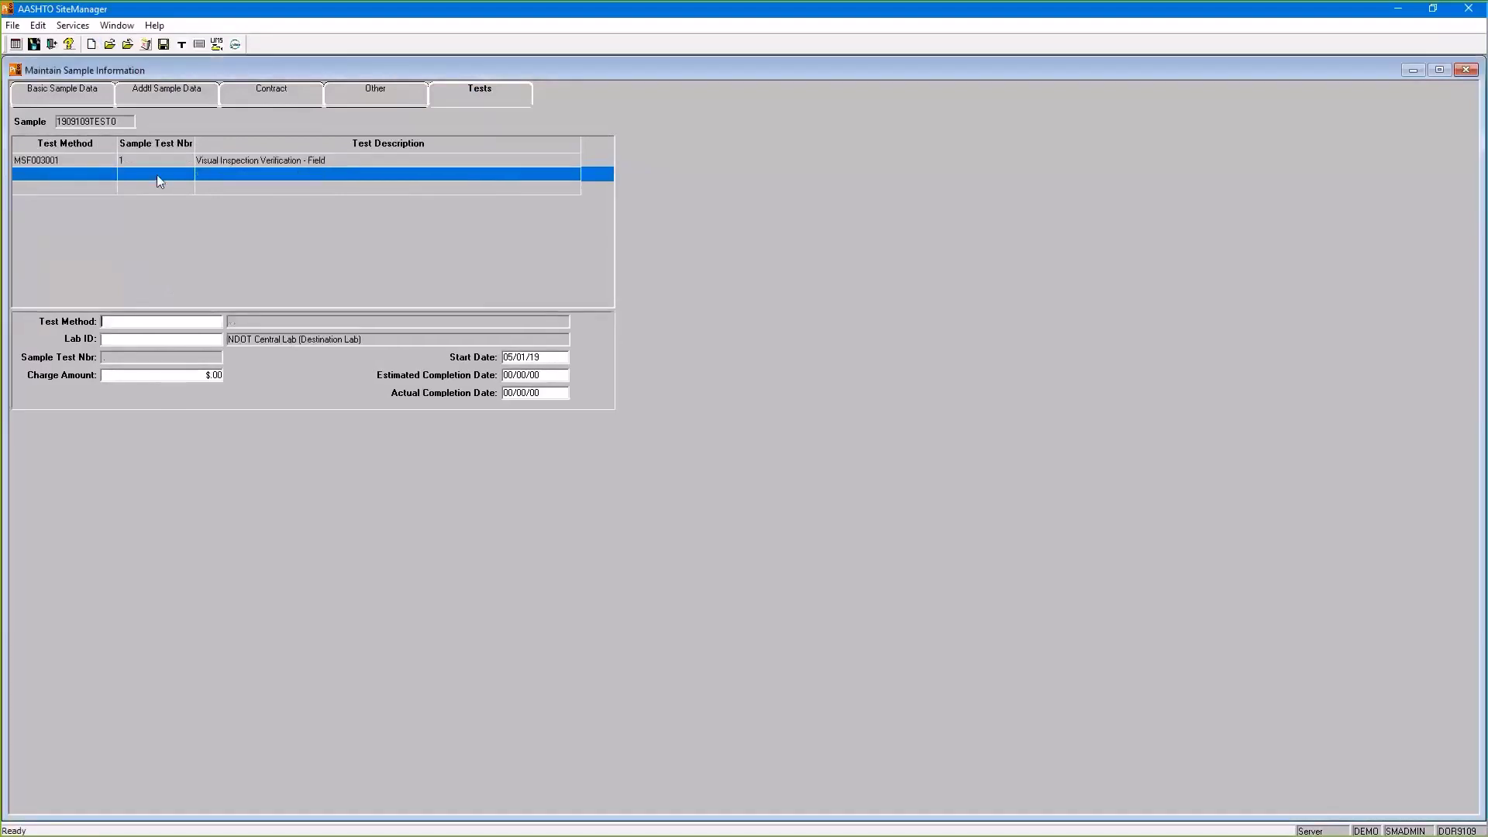
{"action": "right_click", "coordinate": [129, 272]}
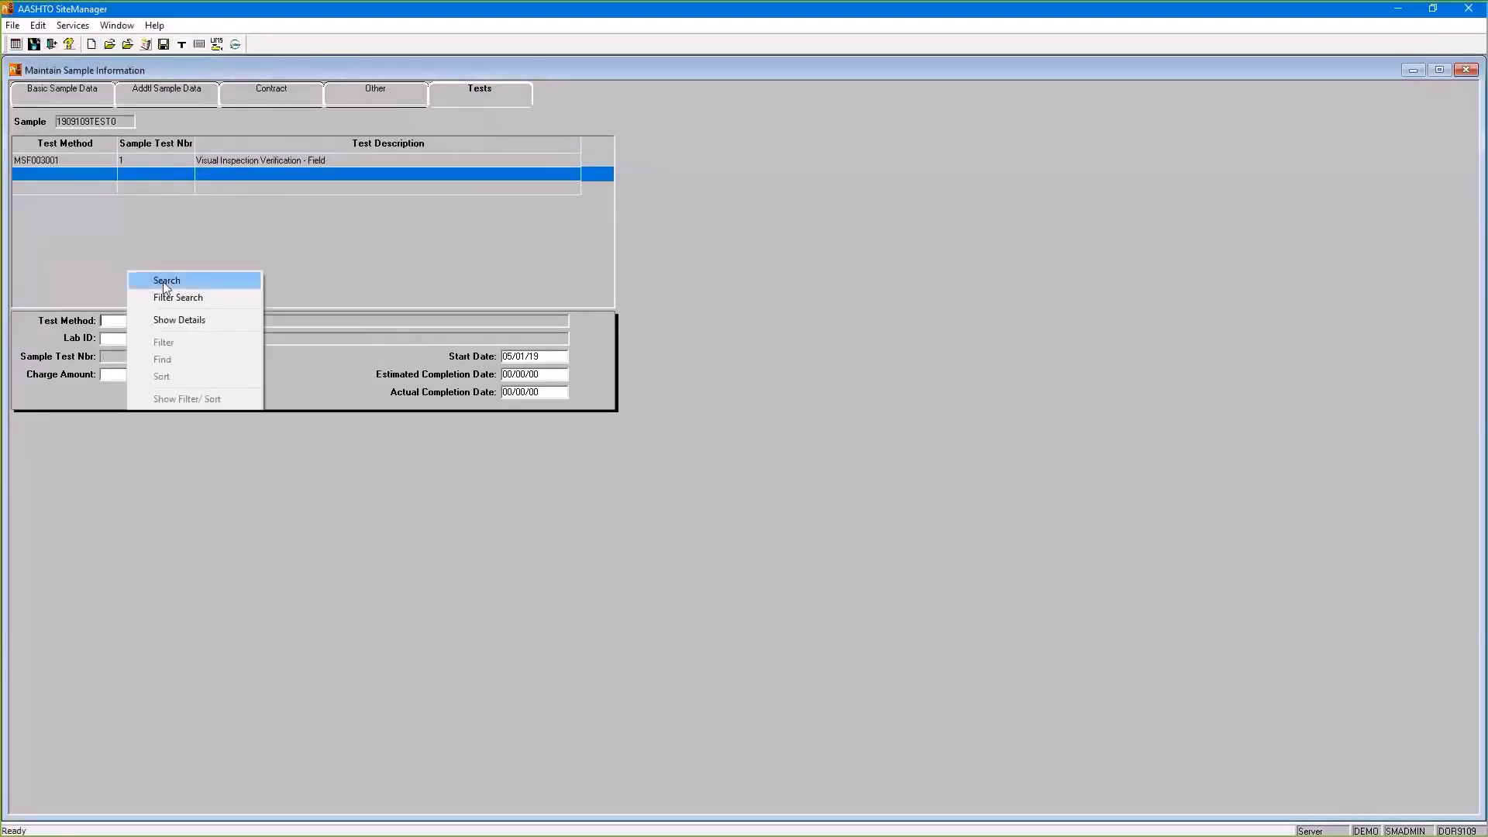
{"action": "left_click", "coordinate": [162, 281]}
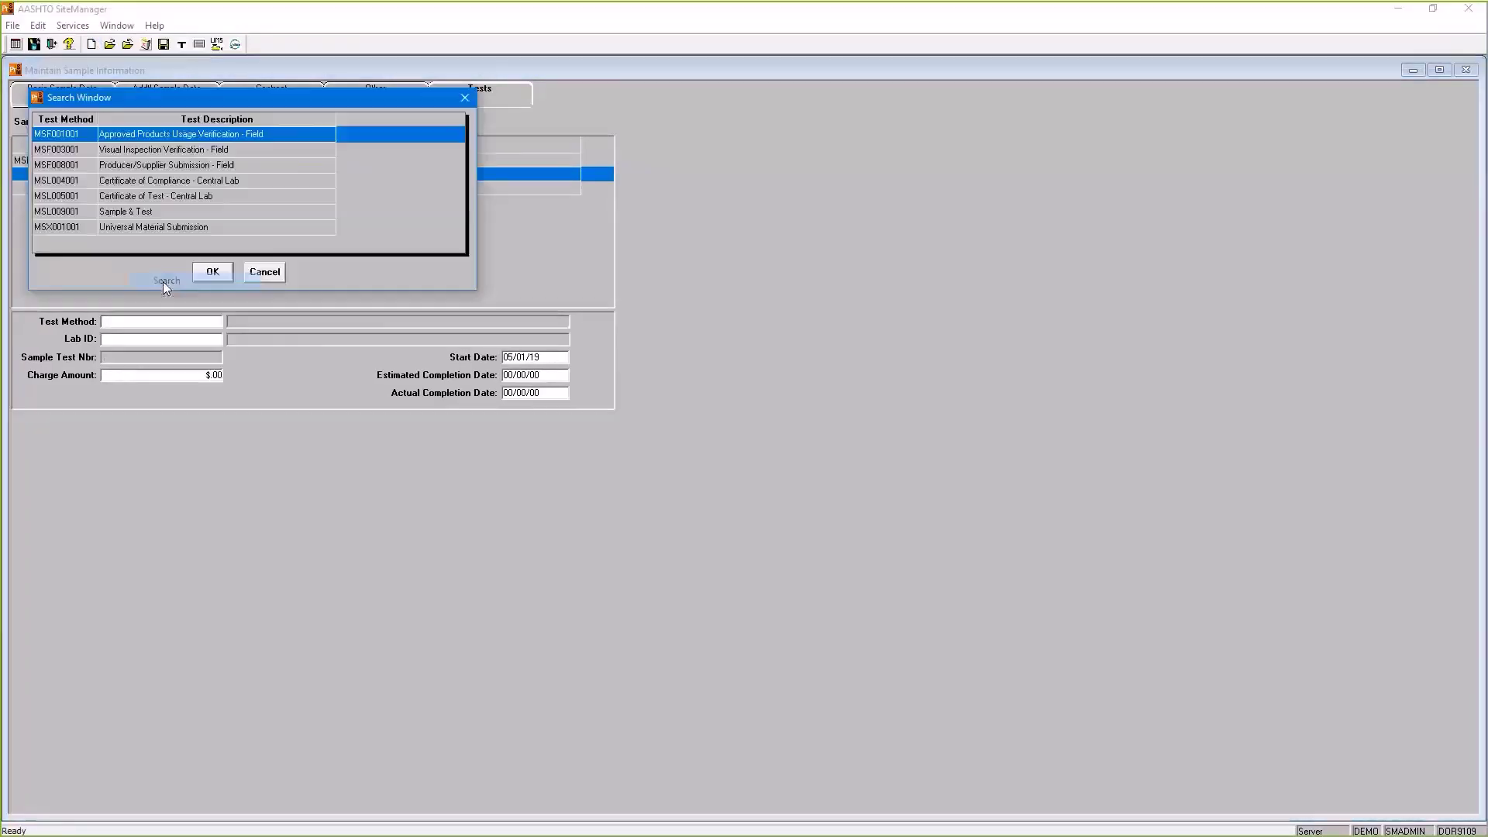
{"action": "double_click", "coordinate": [139, 227]}
{"action": "left_click", "coordinate": [166, 188]}
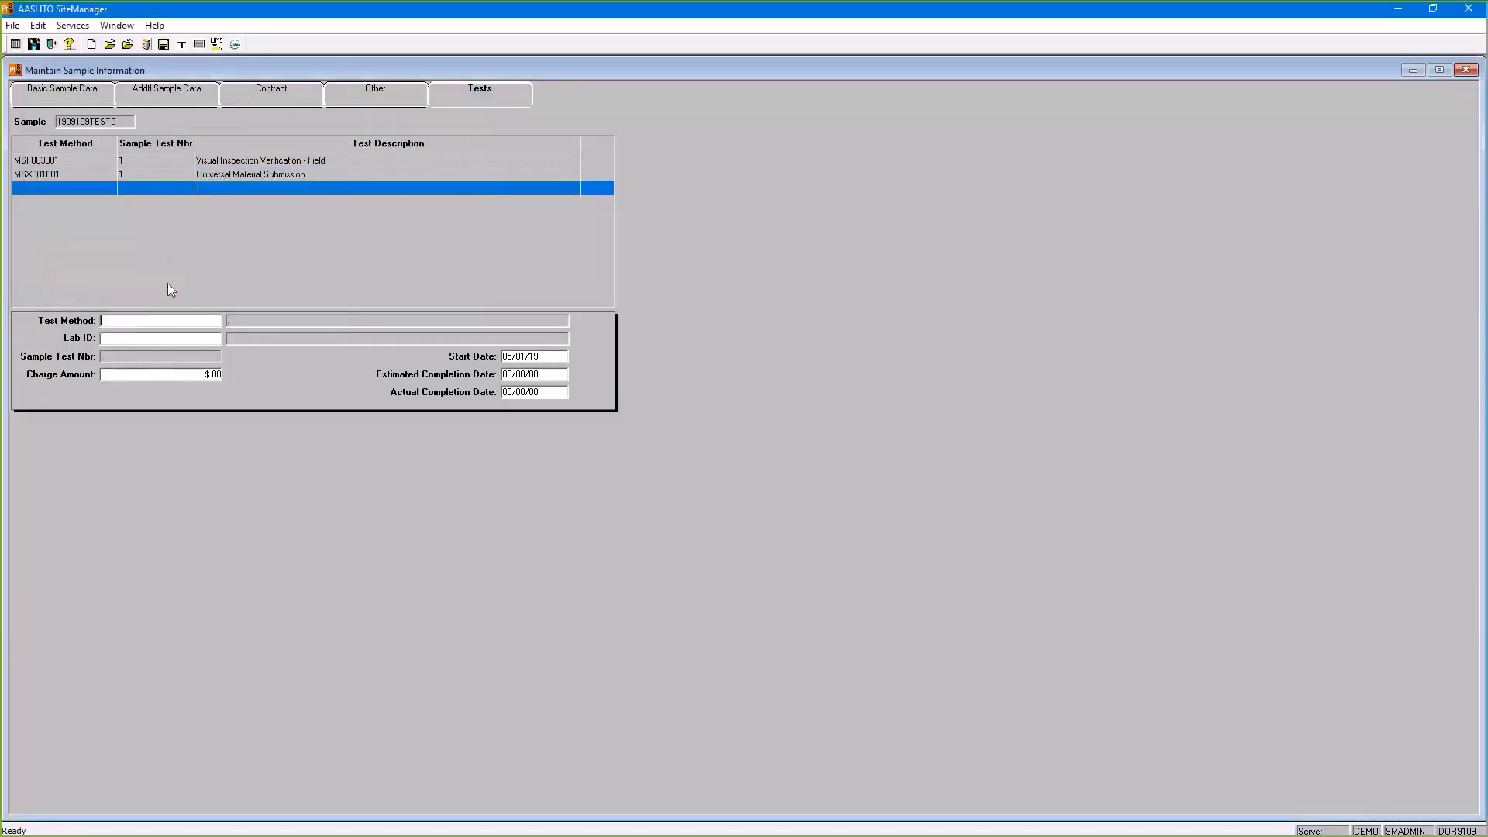
{"action": "right_click", "coordinate": [129, 276]}
{"action": "left_click", "coordinate": [164, 282]}
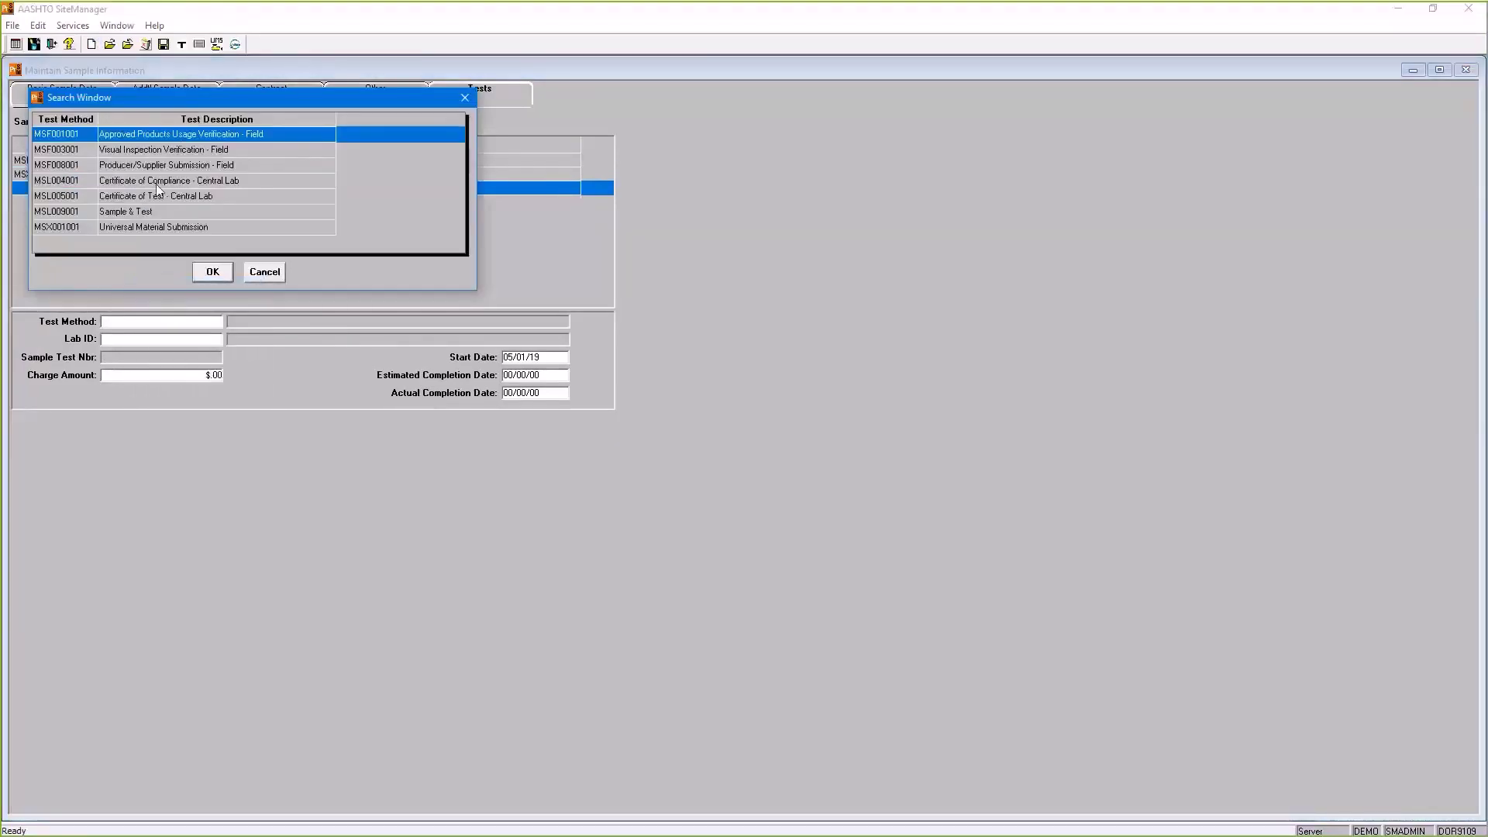
{"action": "double_click", "coordinate": [157, 167]}
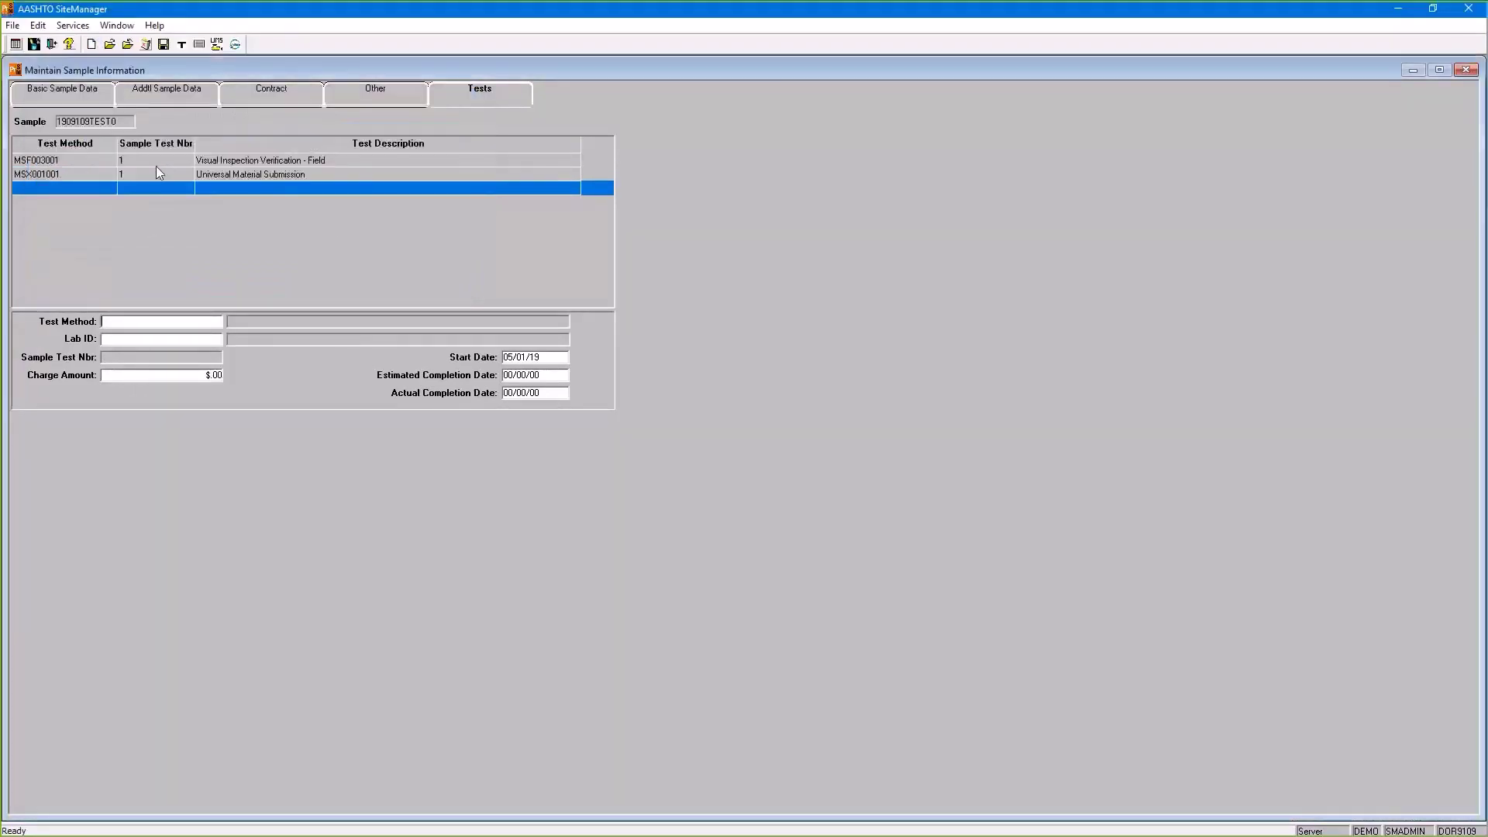
Set lab ID NDORCENT on the three tests and save the assigned tests.
{"action": "right_click", "coordinate": [129, 337]}
{"action": "left_click", "coordinate": [162, 159]}
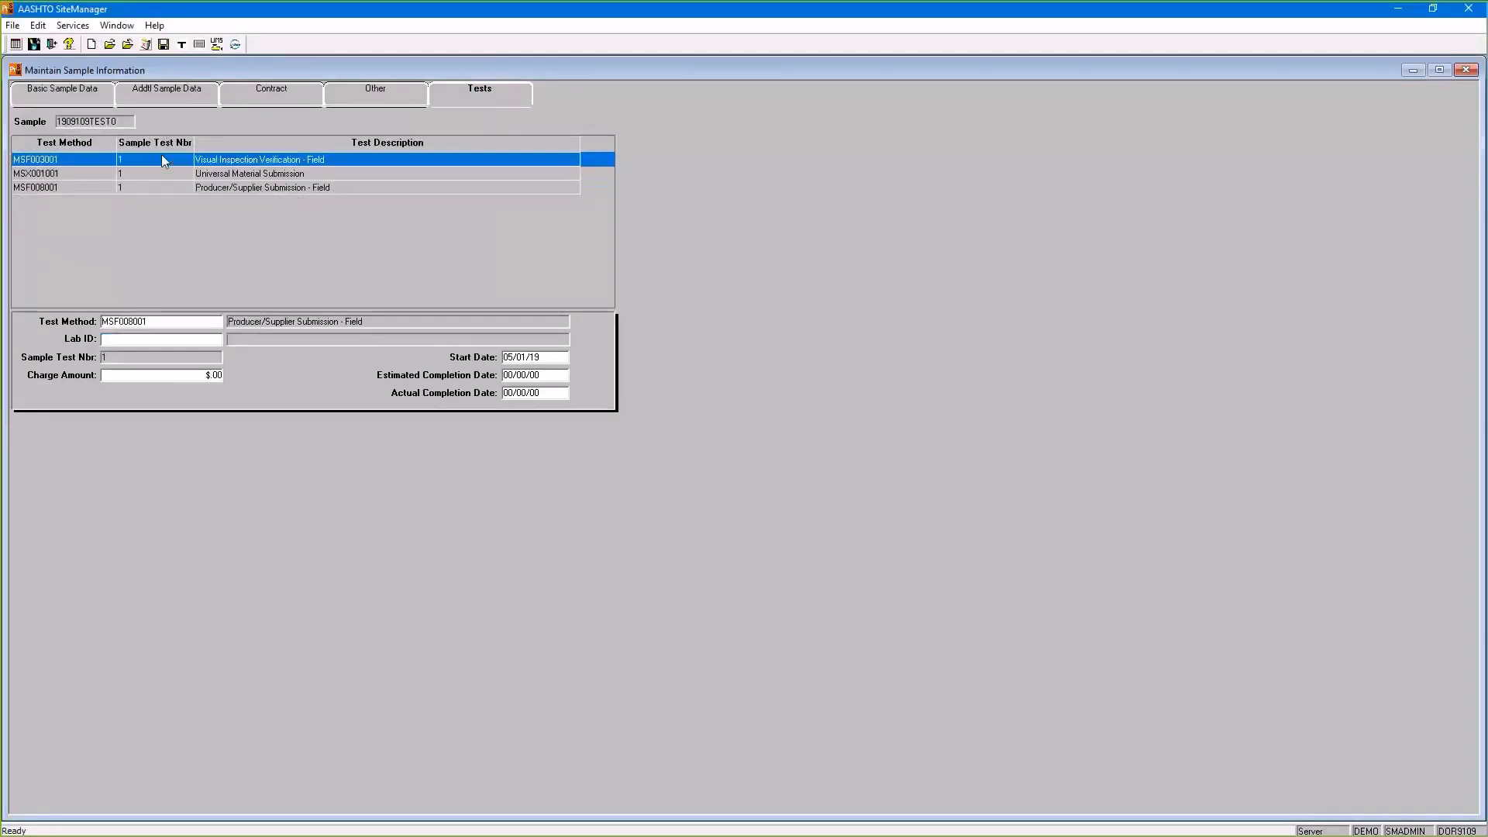
{"action": "left_click", "coordinate": [152, 338]}
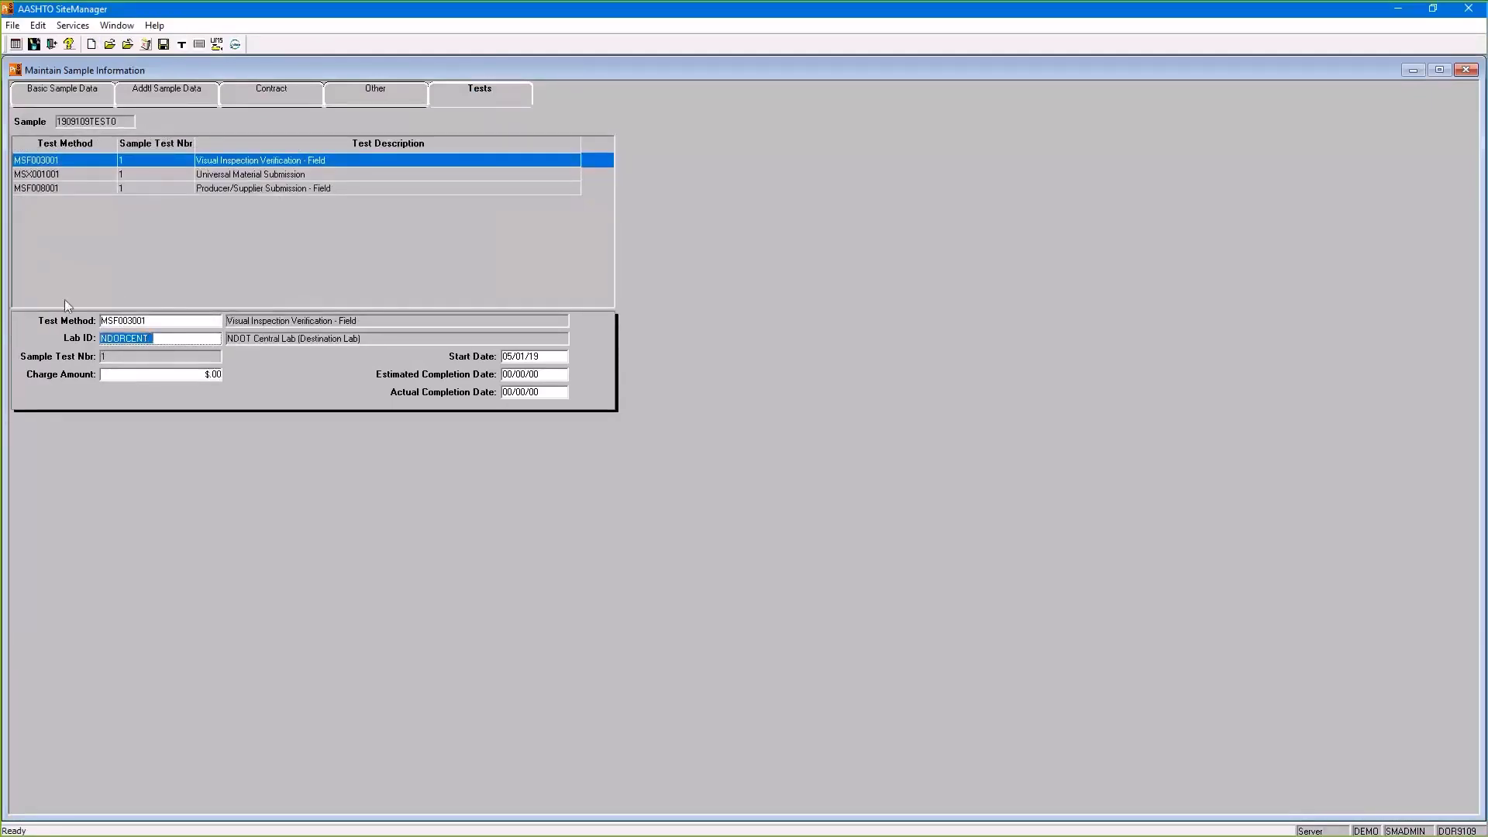
{"action": "key", "text": "Down"}
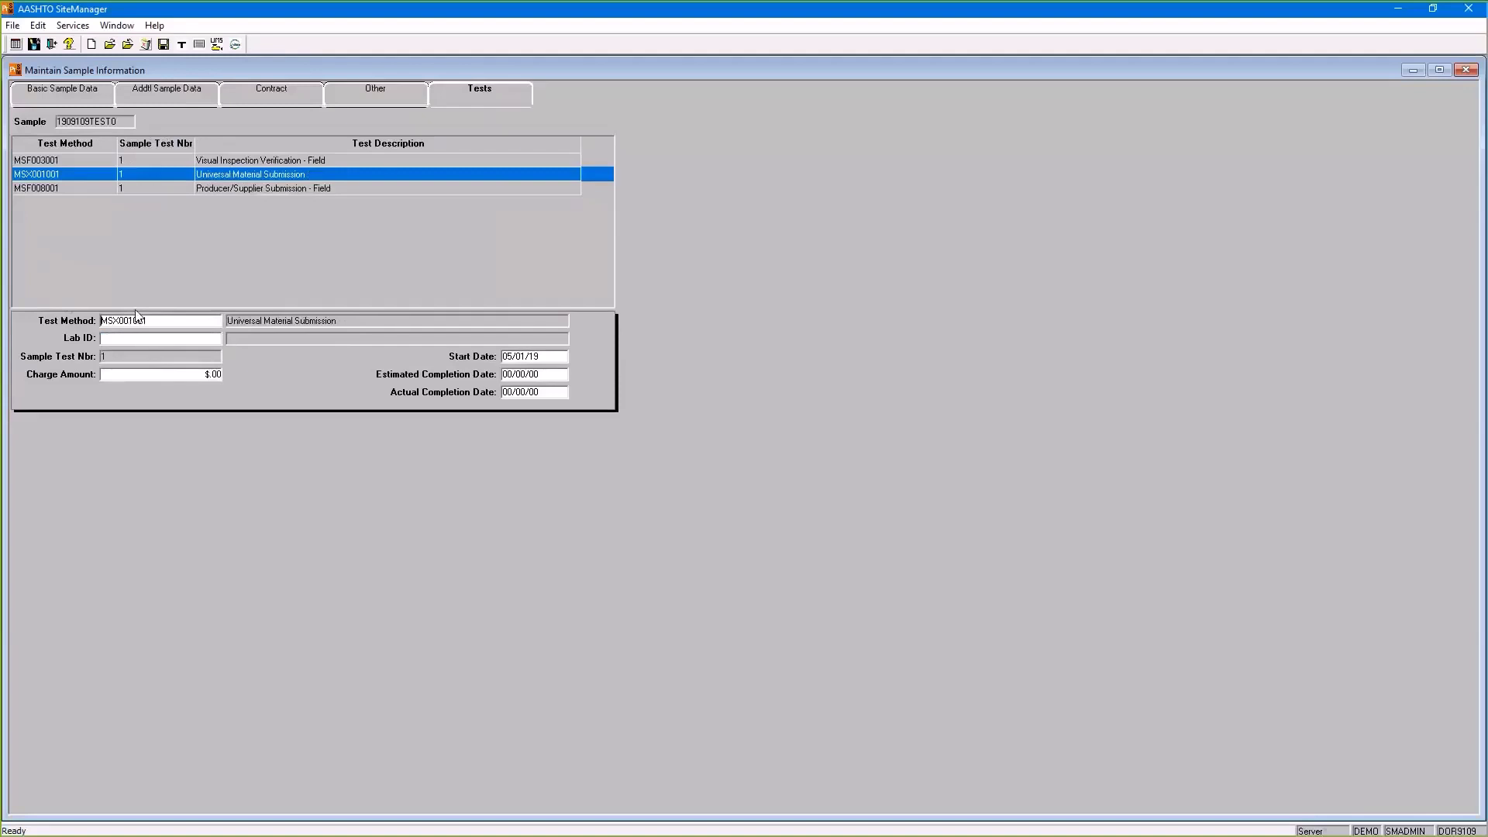
{"action": "key", "text": "Down"}
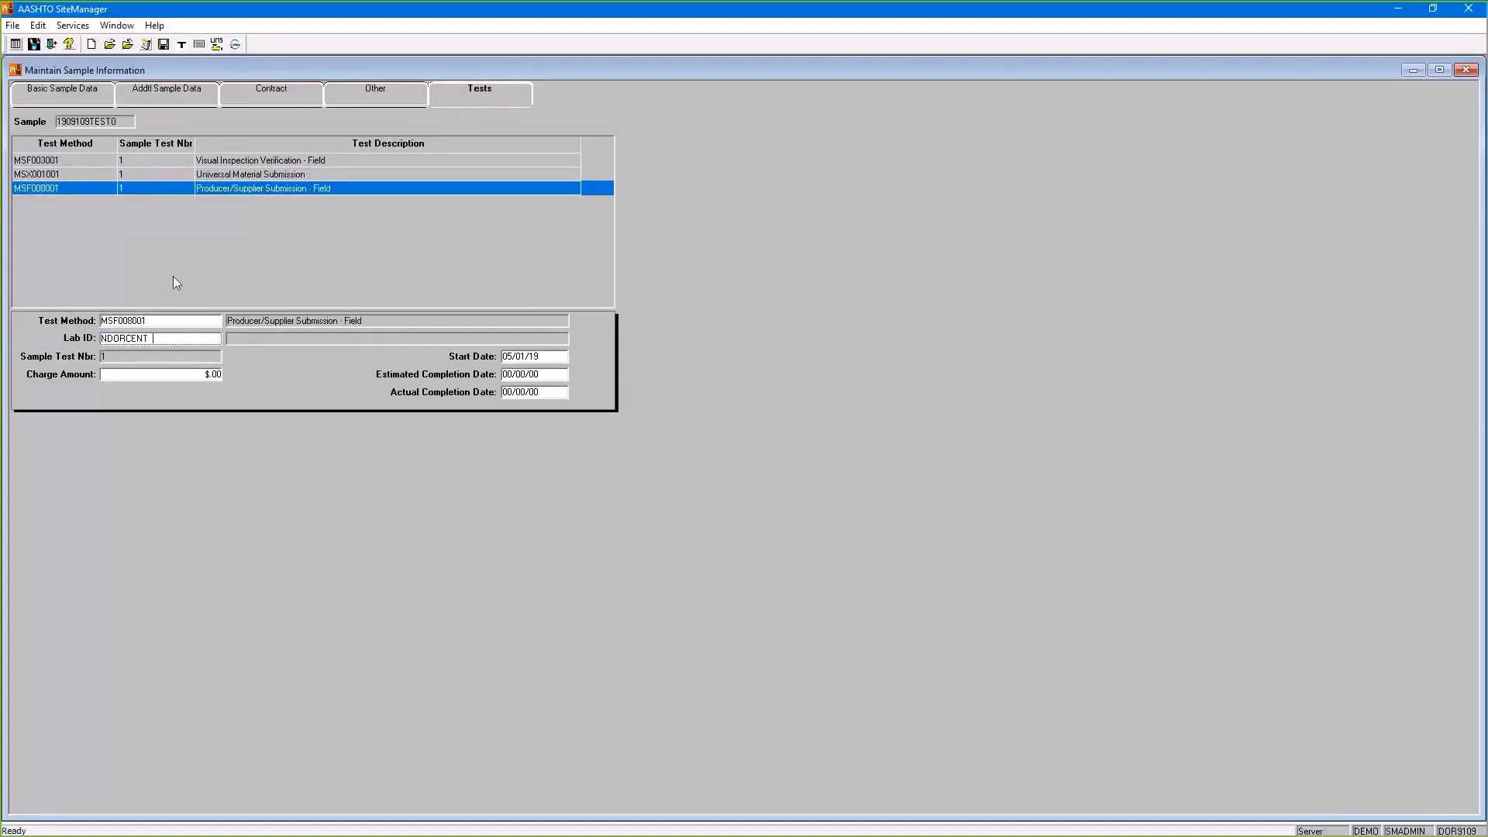
{"action": "left_click", "coordinate": [166, 45]}
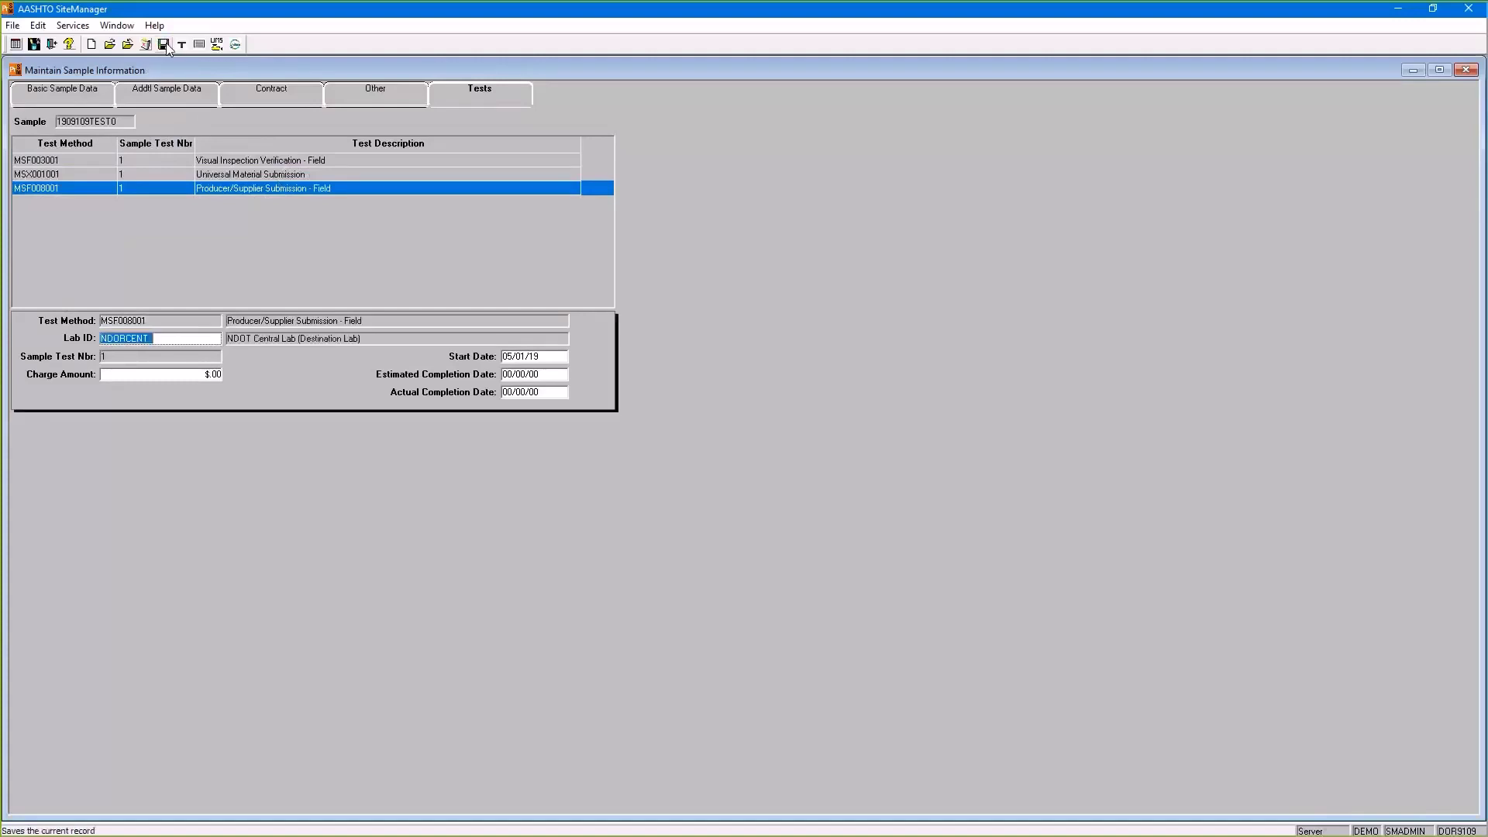
Mark the Visual Inspection Verification template Accept and close the form.
{"action": "left_click", "coordinate": [235, 44]}
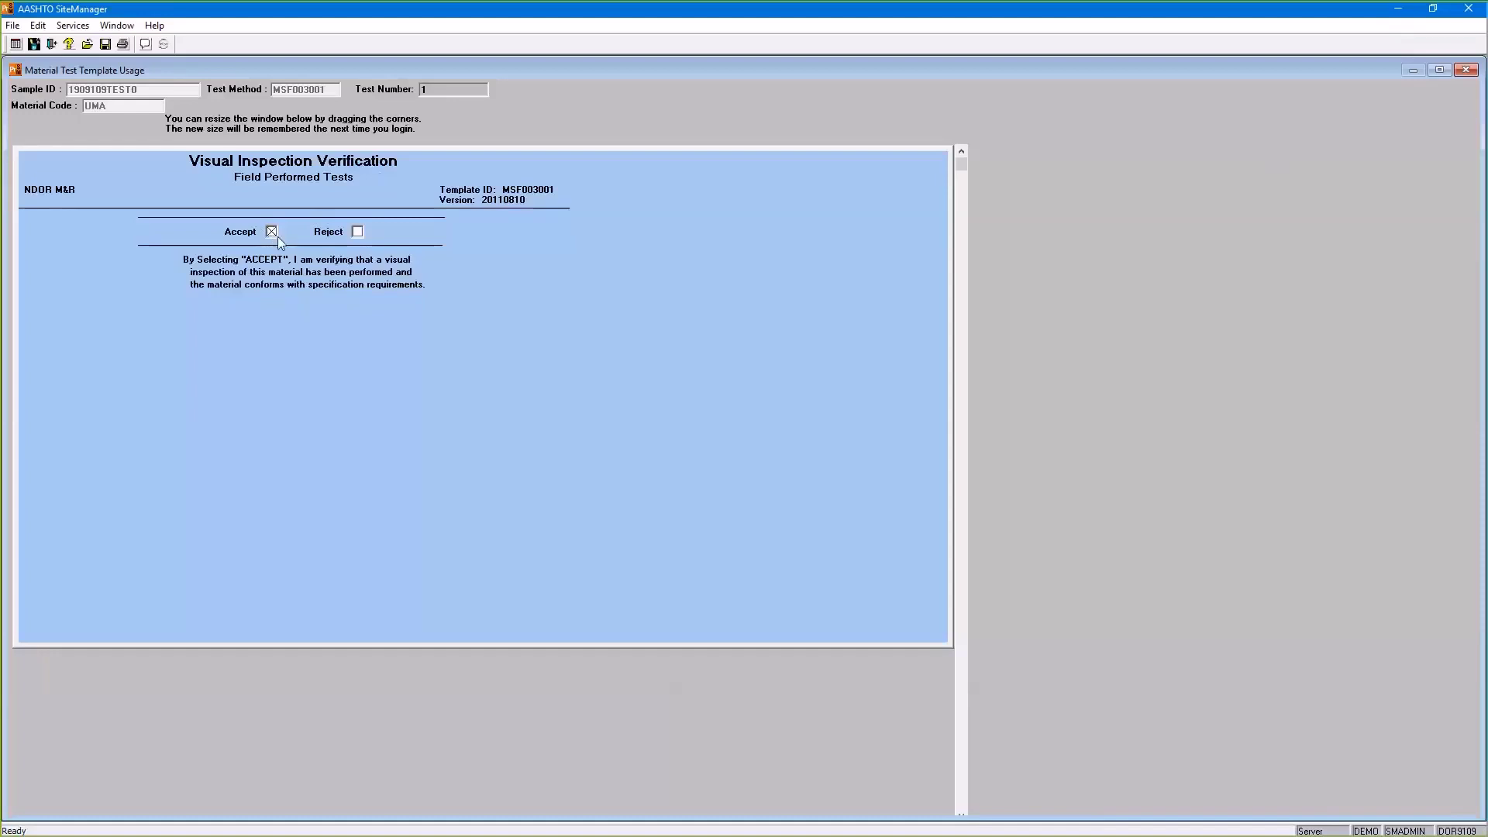
{"action": "left_click", "coordinate": [1461, 70]}
{"action": "left_click", "coordinate": [804, 476]}
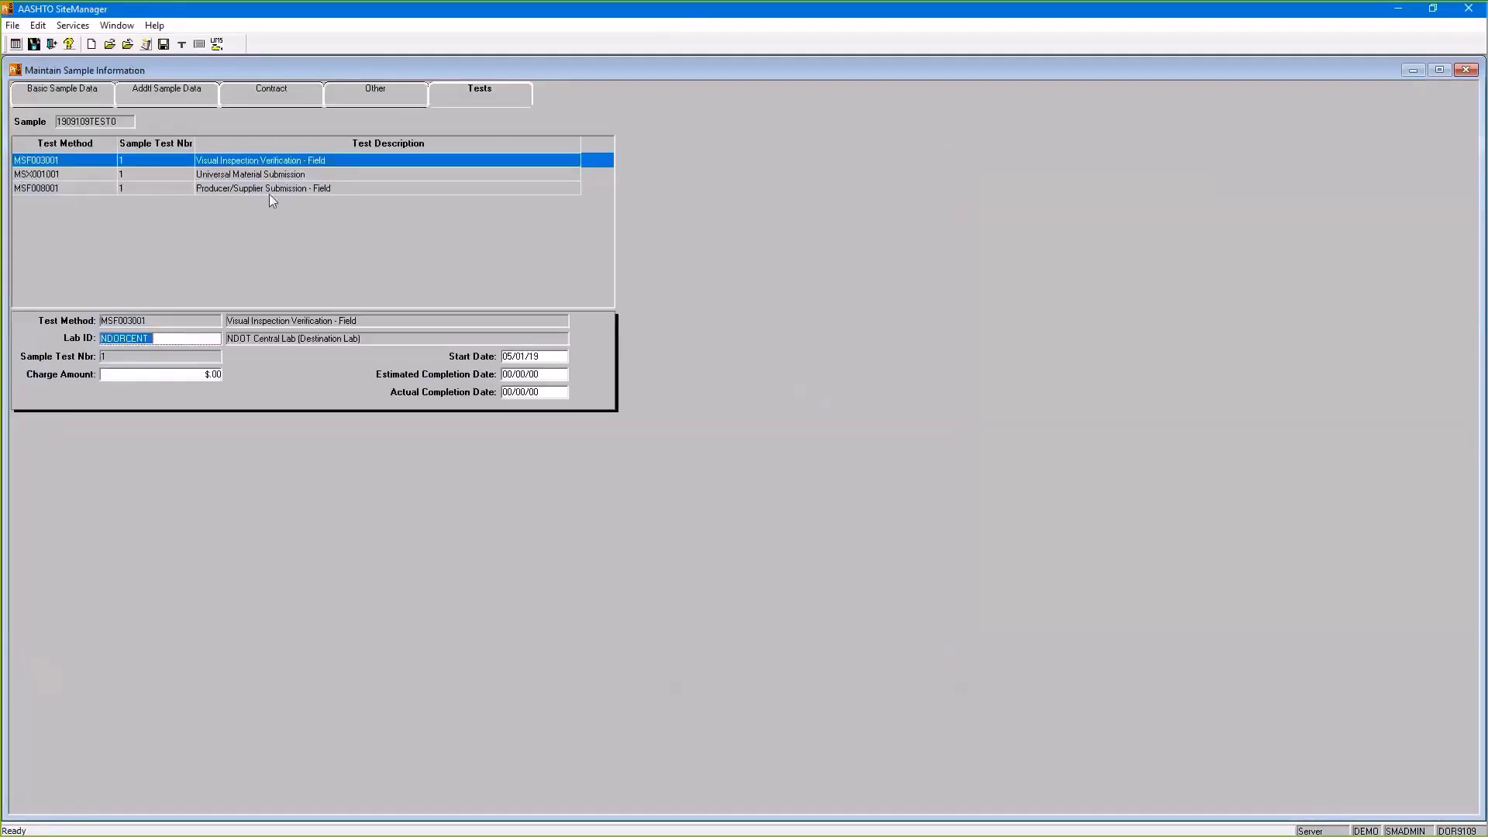
{"action": "left_click", "coordinate": [272, 176]}
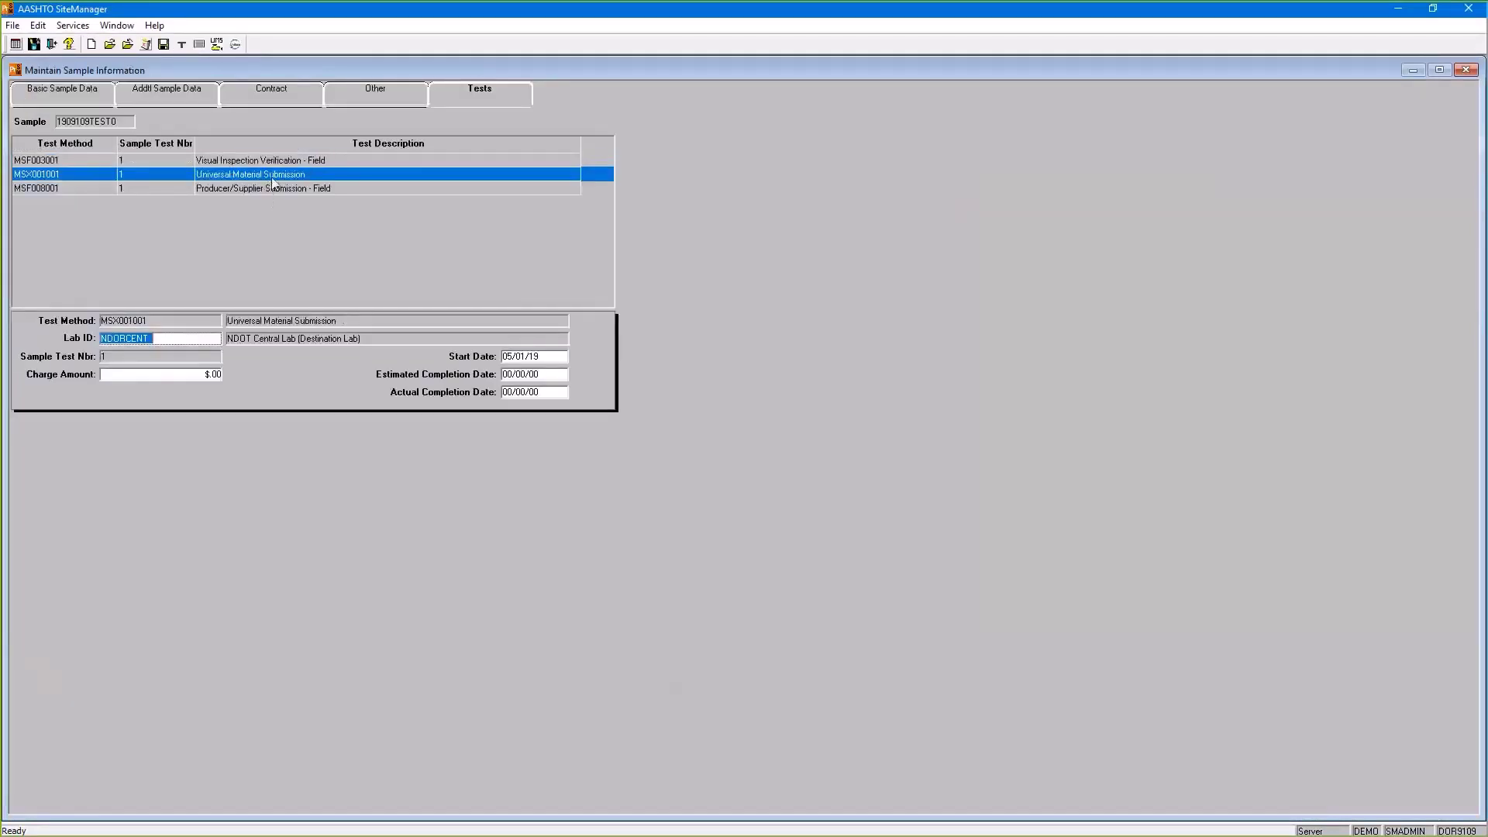
Review the status choices on the basic sample data, keeping the sample Pending.
{"action": "left_click", "coordinate": [77, 91]}
{"action": "left_click", "coordinate": [362, 124]}
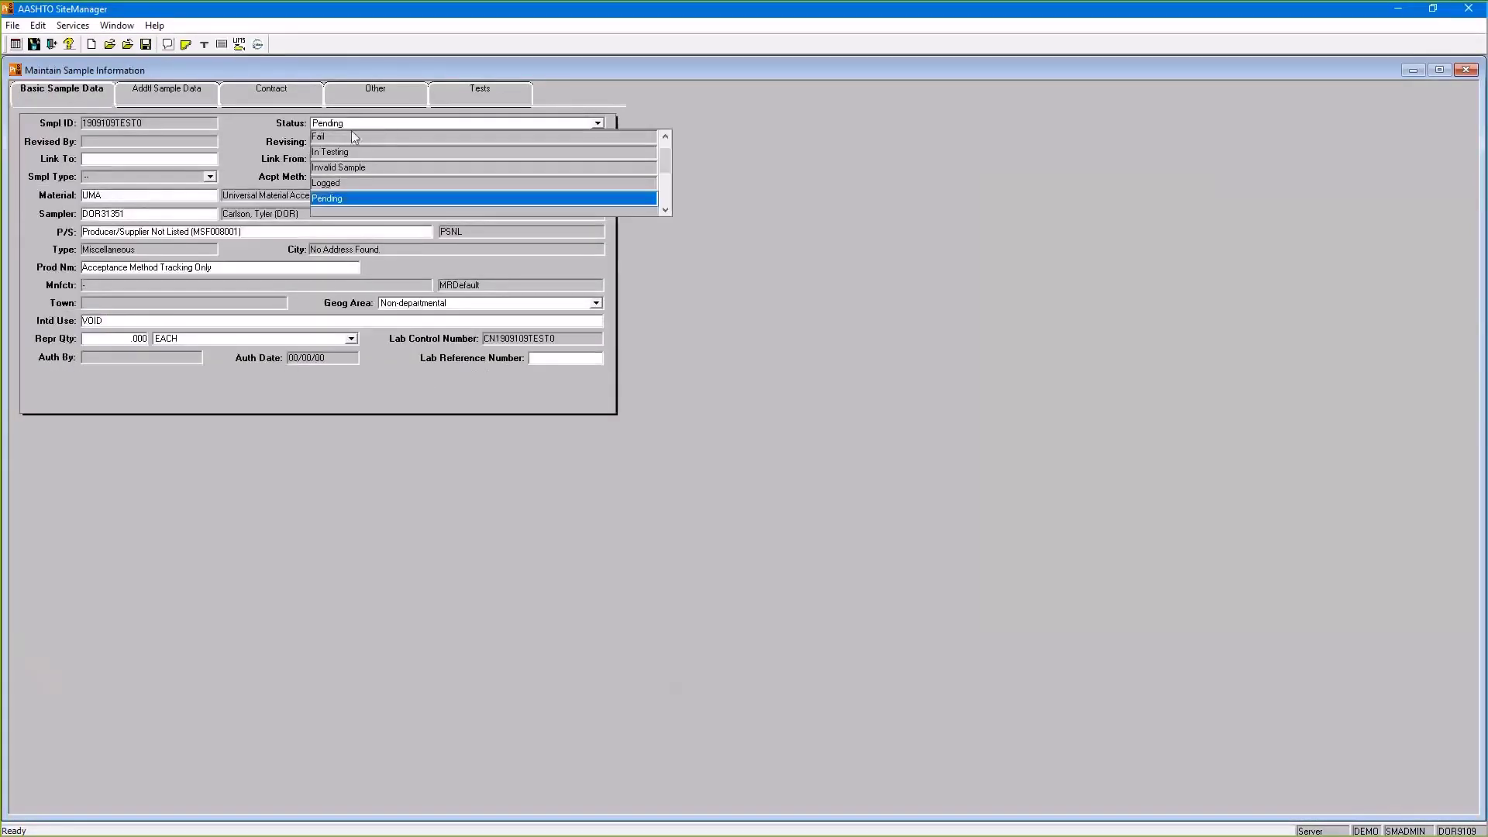
{"action": "key", "text": "Escape"}
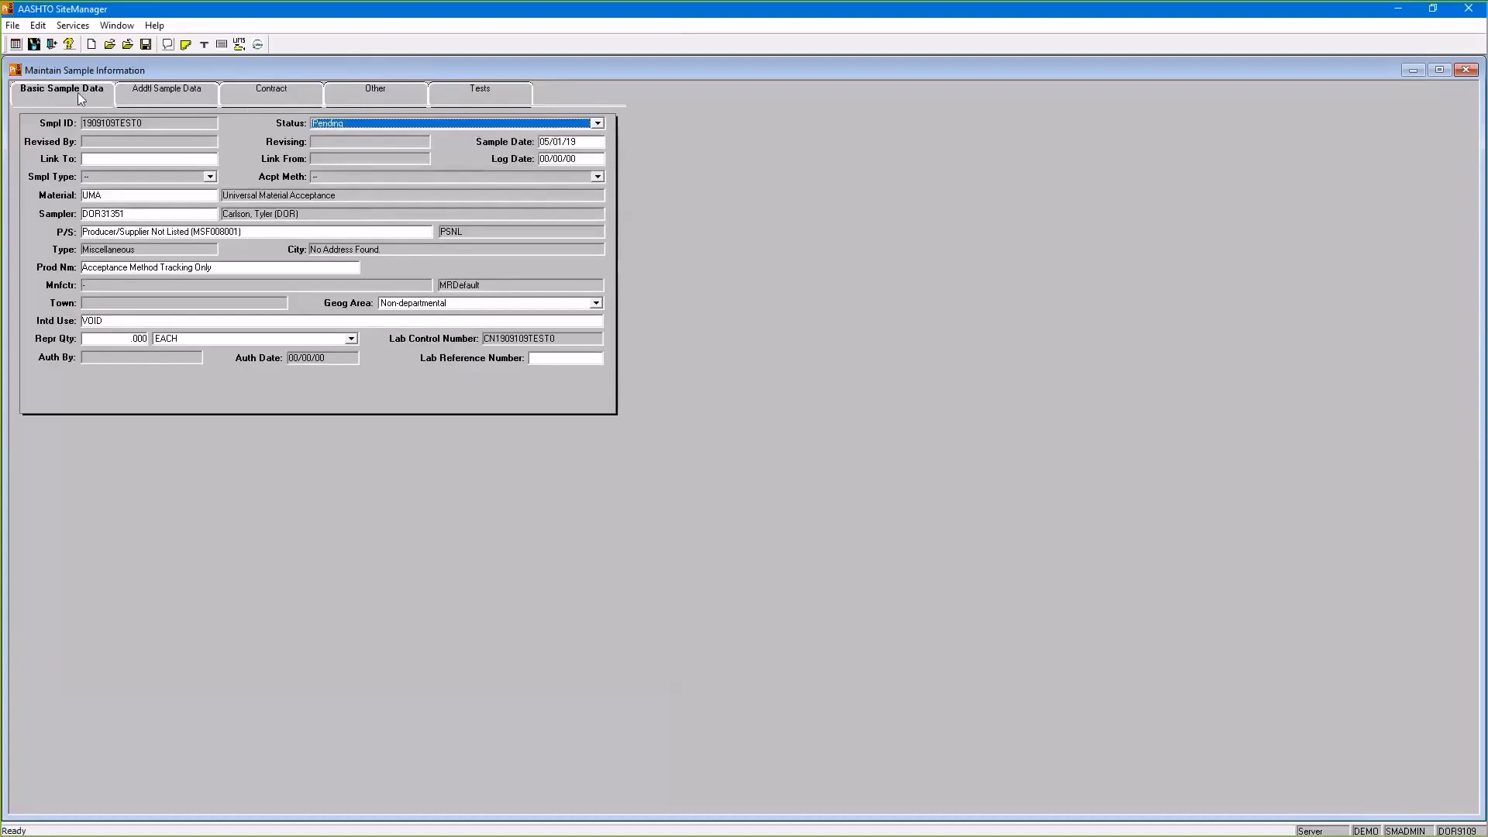
{"action": "left_click", "coordinate": [412, 123]}
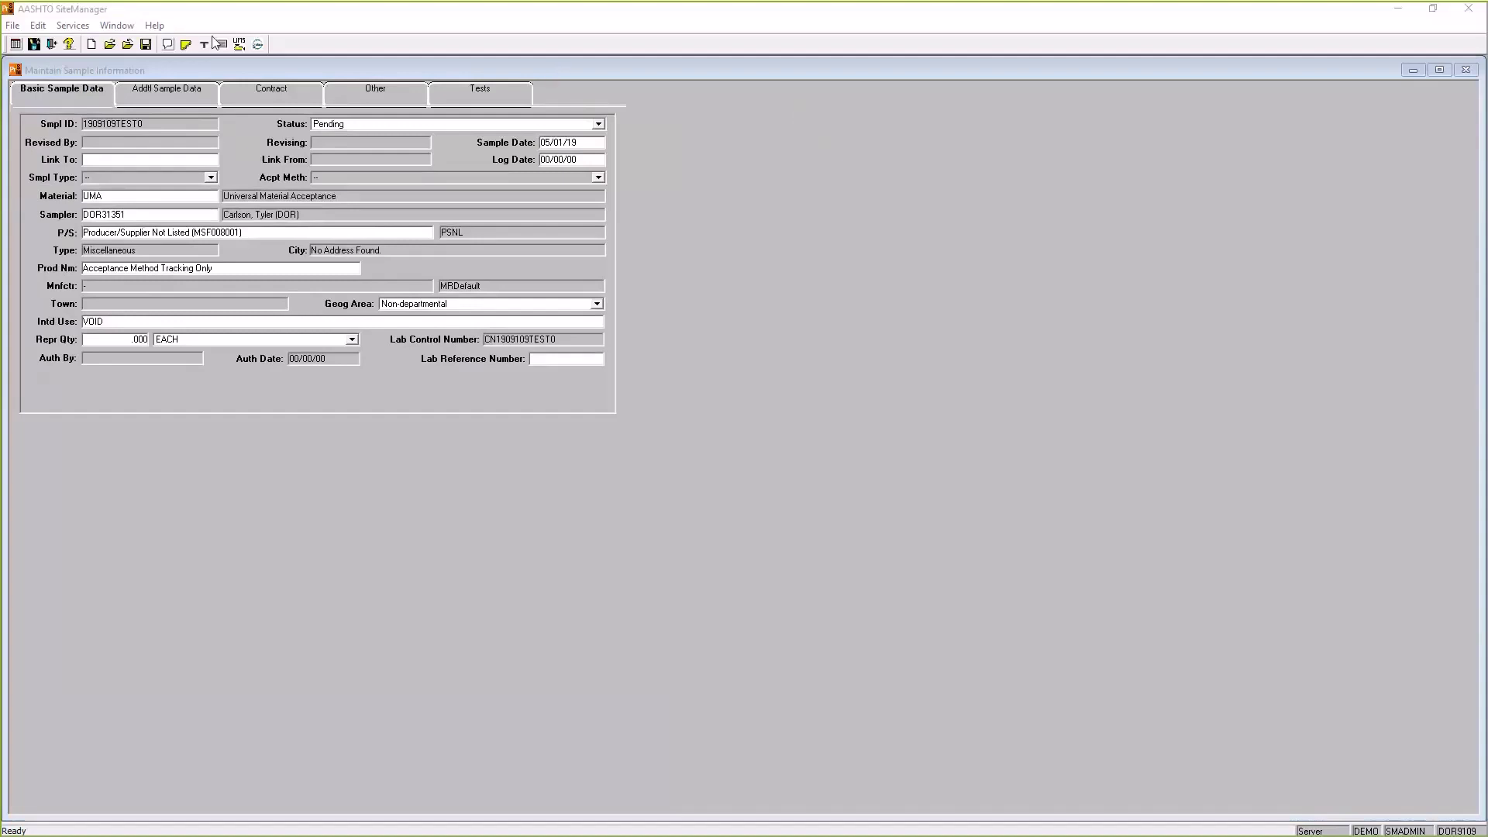
Copy the sample via Services > Copy Sample with a new lab control number.
{"action": "left_click", "coordinate": [220, 65]}
{"action": "left_click", "coordinate": [69, 27]}
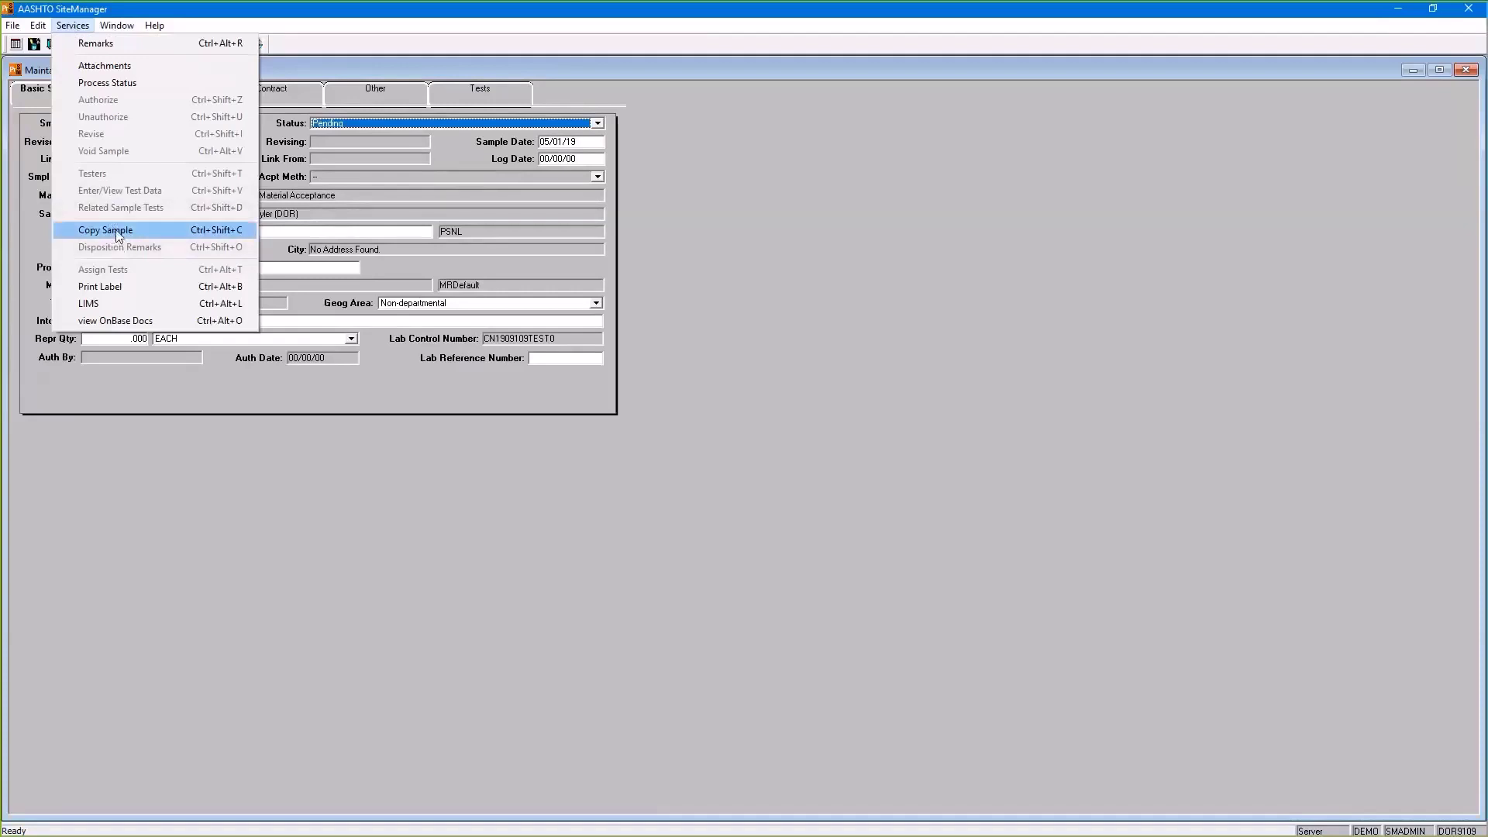
{"action": "left_click", "coordinate": [117, 234]}
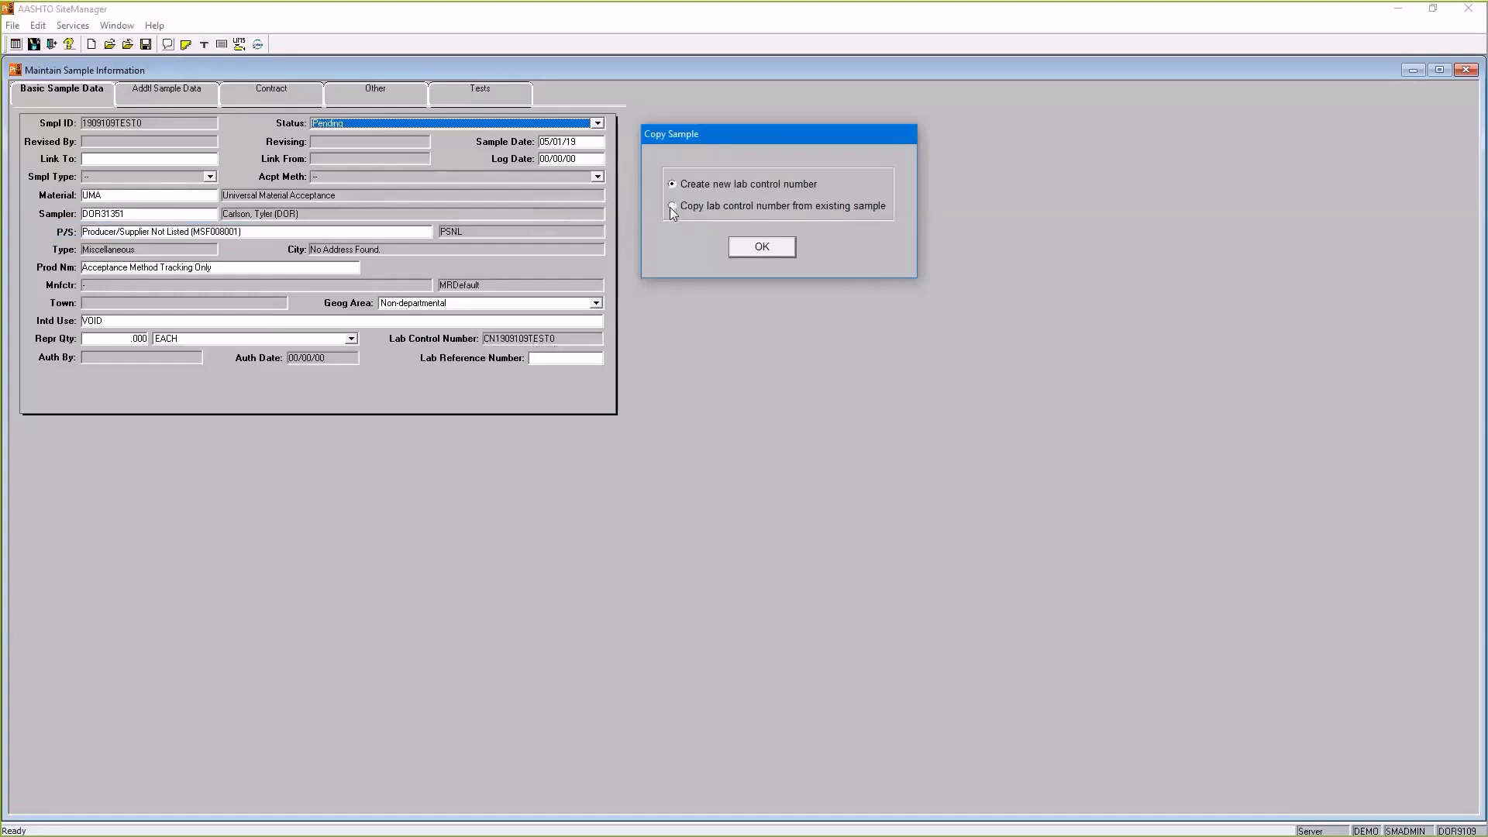
{"action": "left_click", "coordinate": [768, 248]}
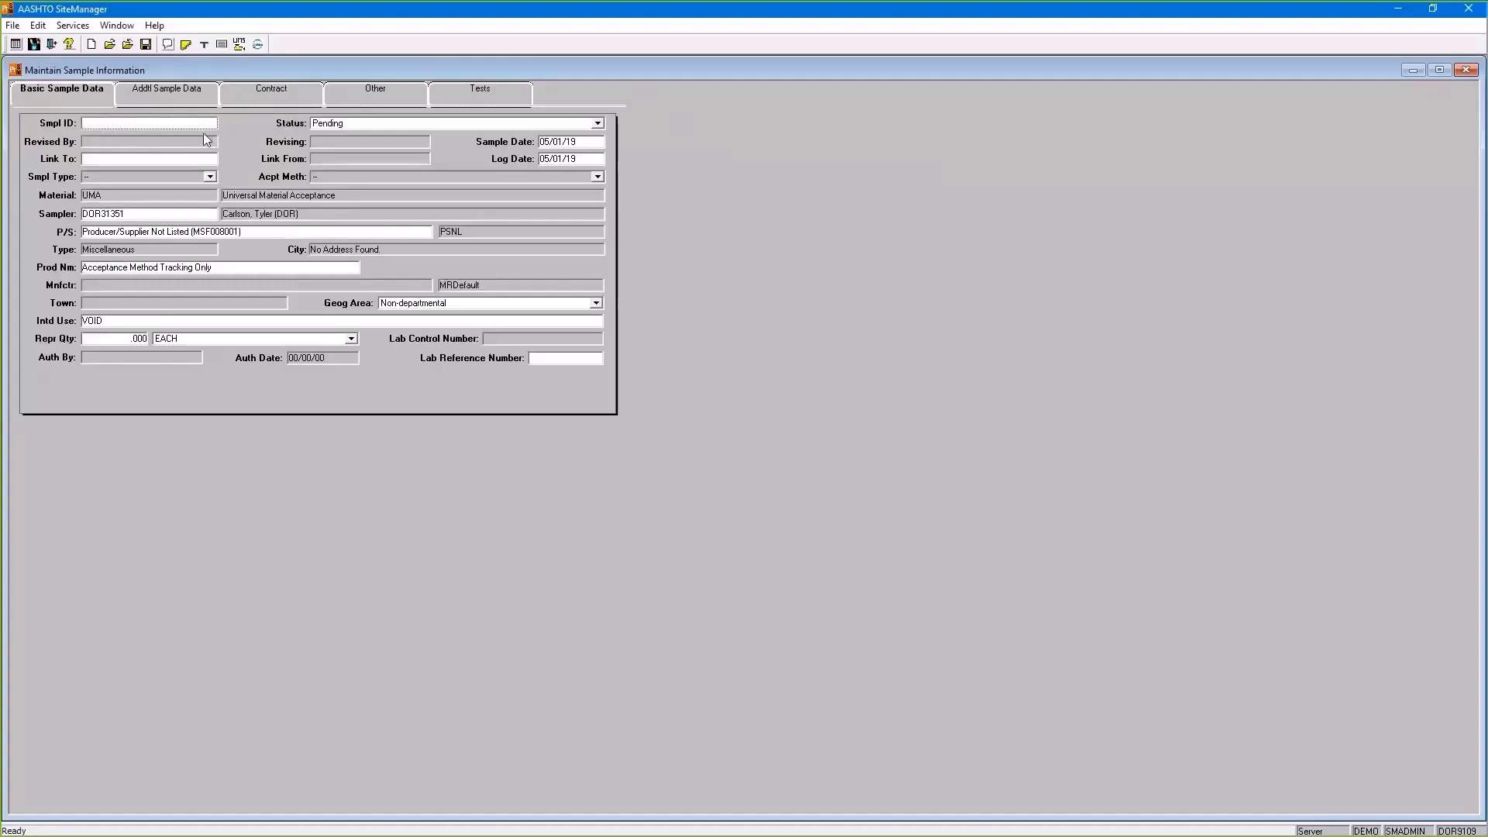
{"action": "type", "text": "1909109"}
{"action": "type", "text": "TEST1"}
Decline reopening existing 1909109TEST1 and set the copied sample's ID to 1909109TEST5.
{"action": "key", "text": "Tab"}
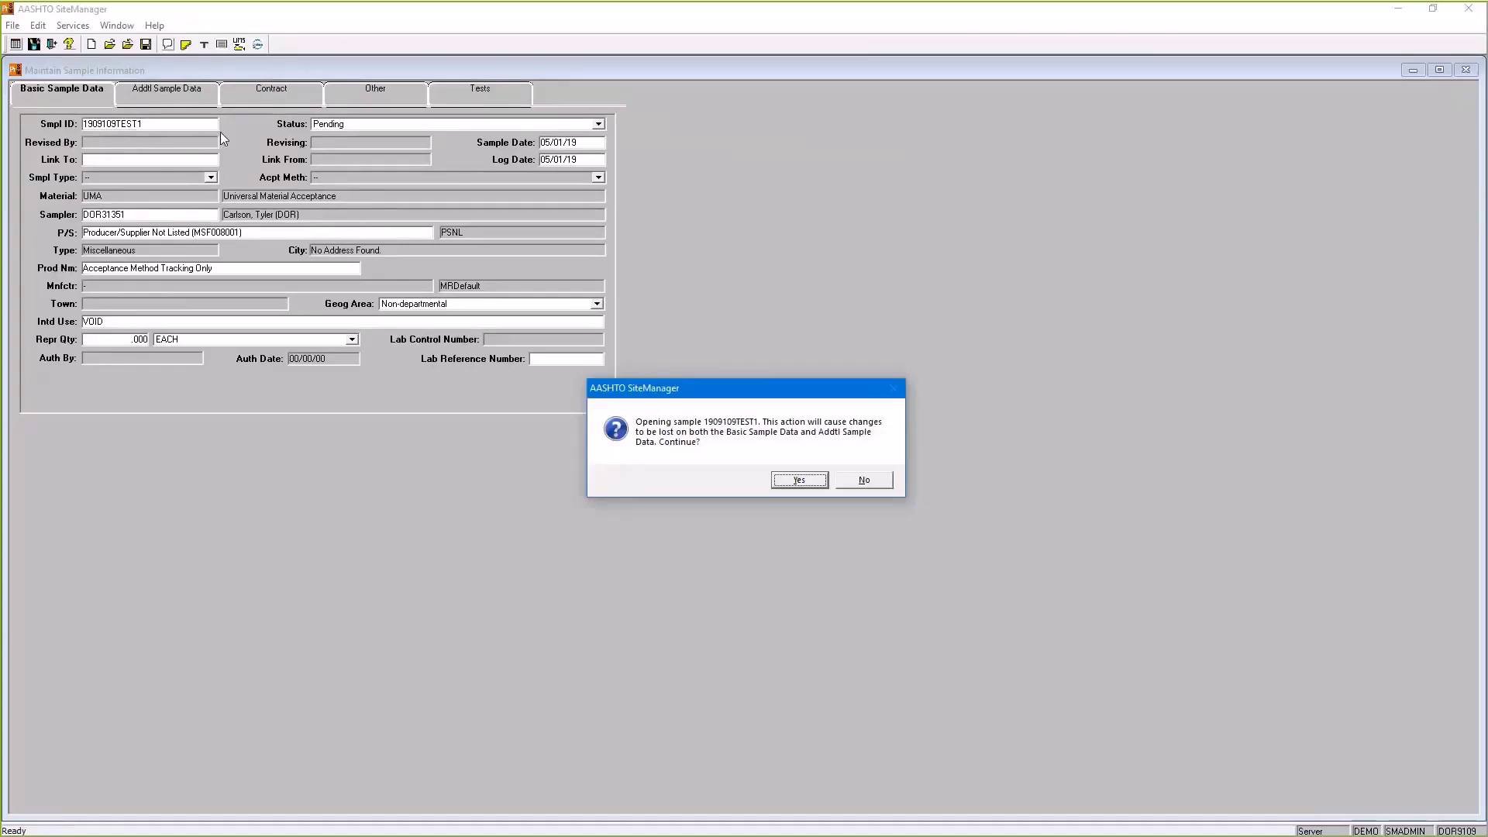
{"action": "left_click", "coordinate": [883, 485]}
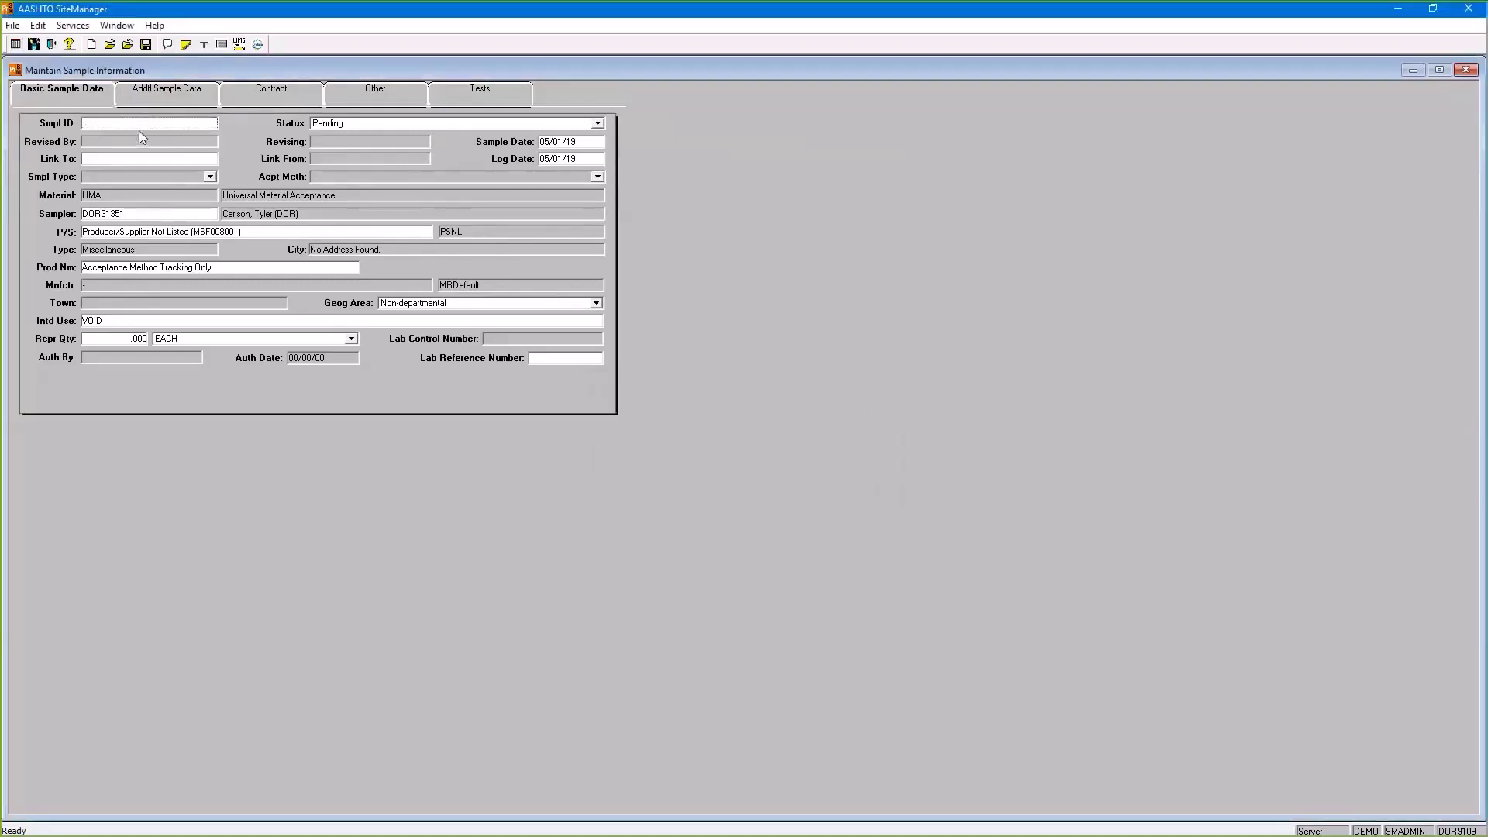
{"action": "type", "text": "190"}
{"action": "type", "text": "1"}
{"action": "key", "text": "BackSpace"}
{"action": "key", "text": "BackSpace"}
{"action": "type", "text": "010"}
{"action": "key", "text": "BackSpace"}
{"action": "key", "text": "BackSpace"}
{"action": "key", "text": "BackSpace"}
{"action": "type", "text": "09109TEST5"}
{"action": "key", "text": "Tab"}
Save sample 1909109TEST5 and review its additional data, contract line and other references.
{"action": "left_click", "coordinate": [112, 164]}
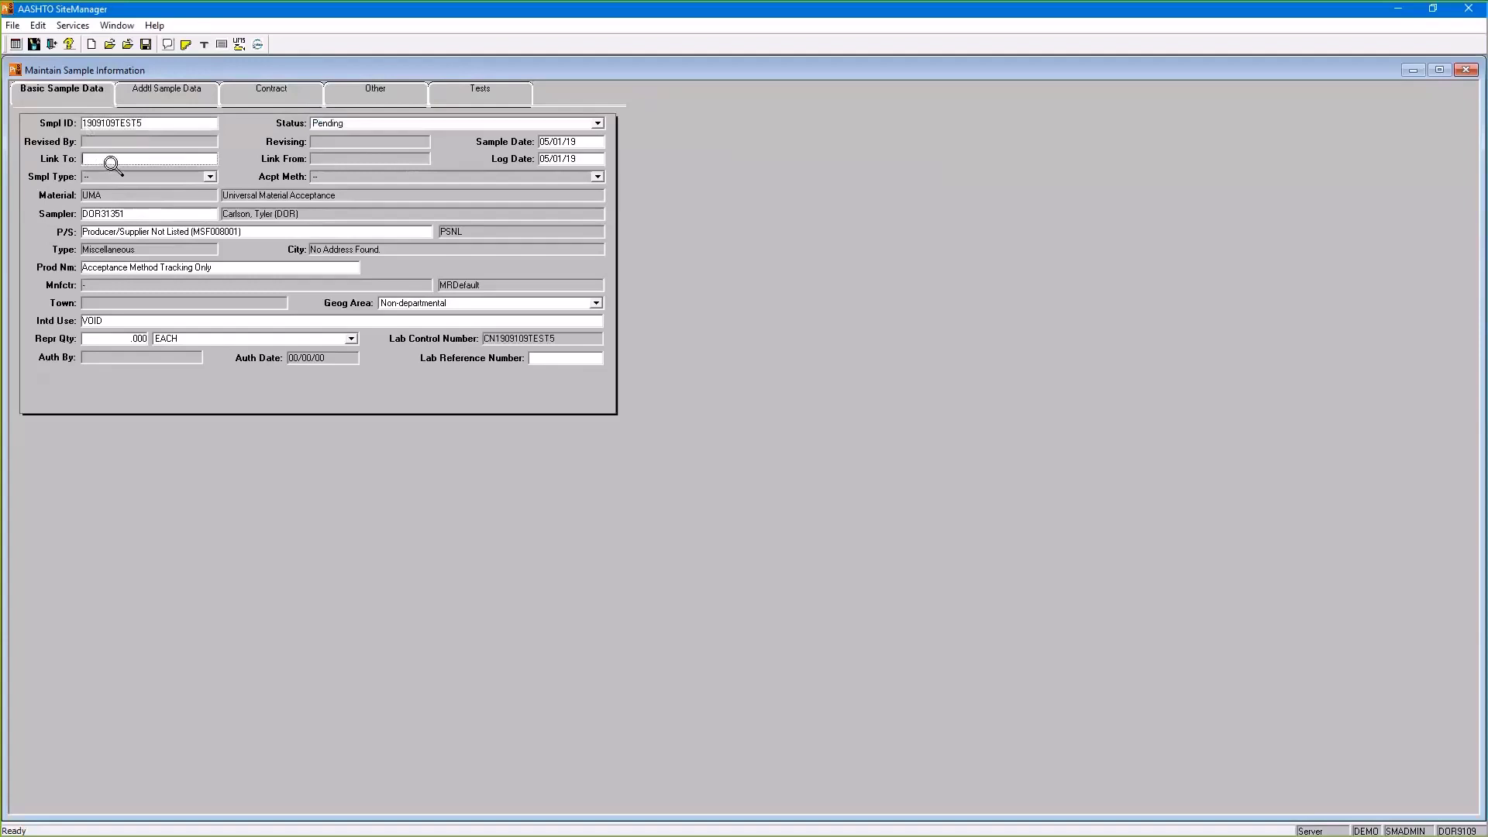
{"action": "left_click", "coordinate": [146, 45]}
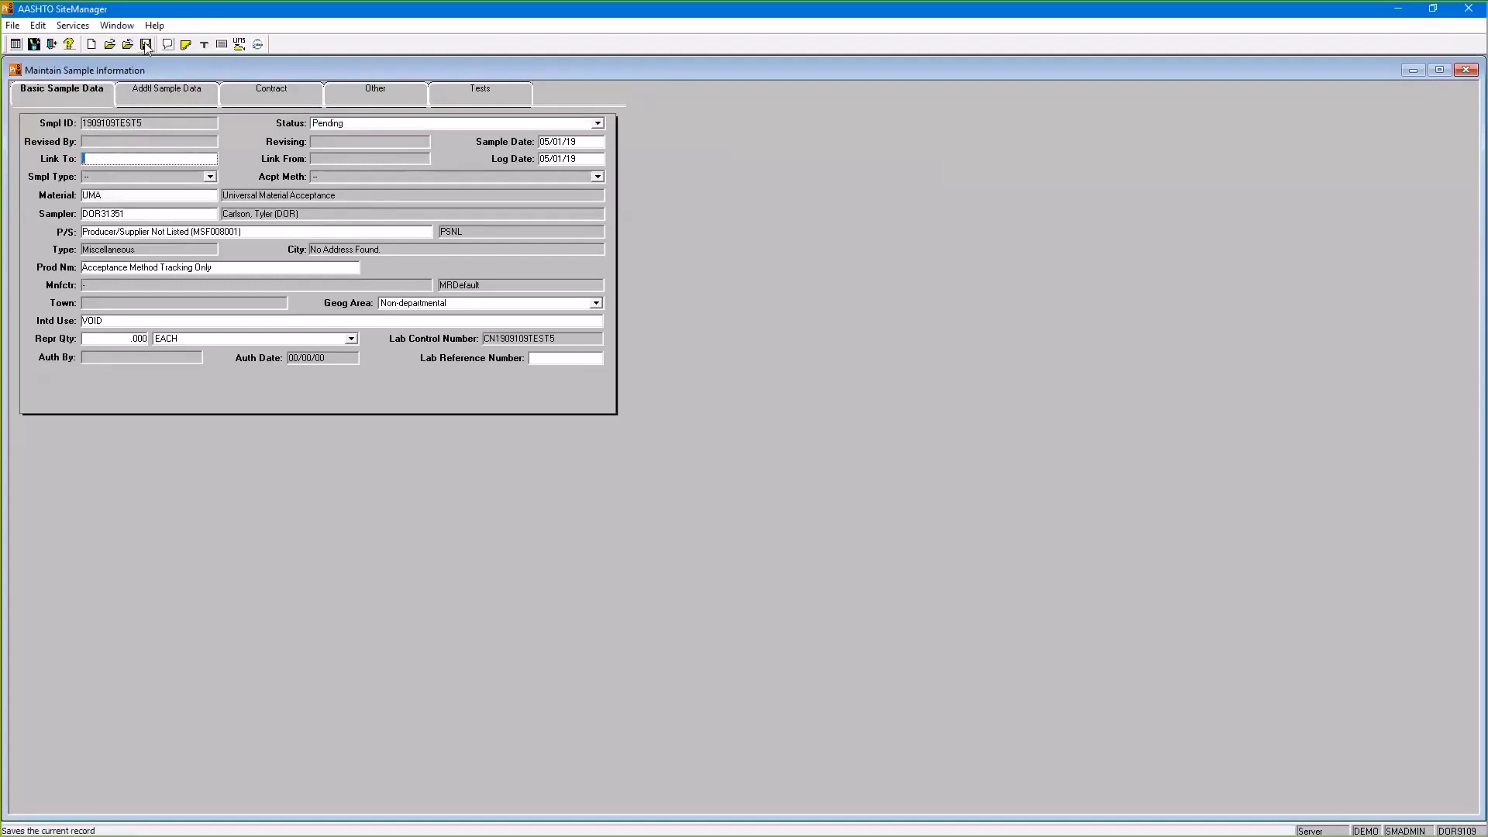
{"action": "left_click", "coordinate": [170, 90]}
{"action": "left_click", "coordinate": [89, 94]}
{"action": "left_click", "coordinate": [173, 90]}
{"action": "left_click", "coordinate": [268, 95]}
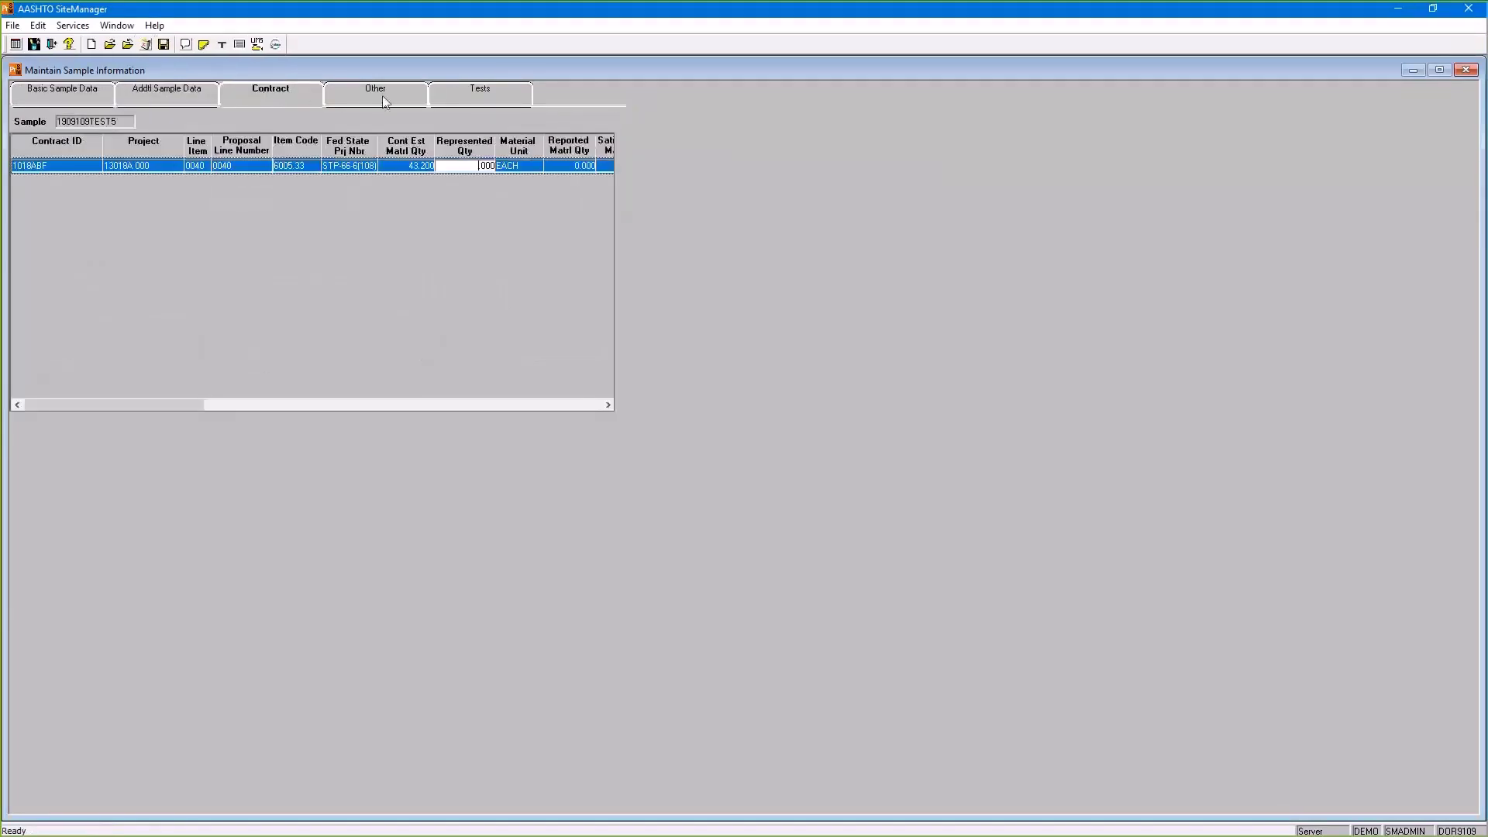
{"action": "left_click", "coordinate": [383, 93]}
{"action": "left_click", "coordinate": [465, 93]}
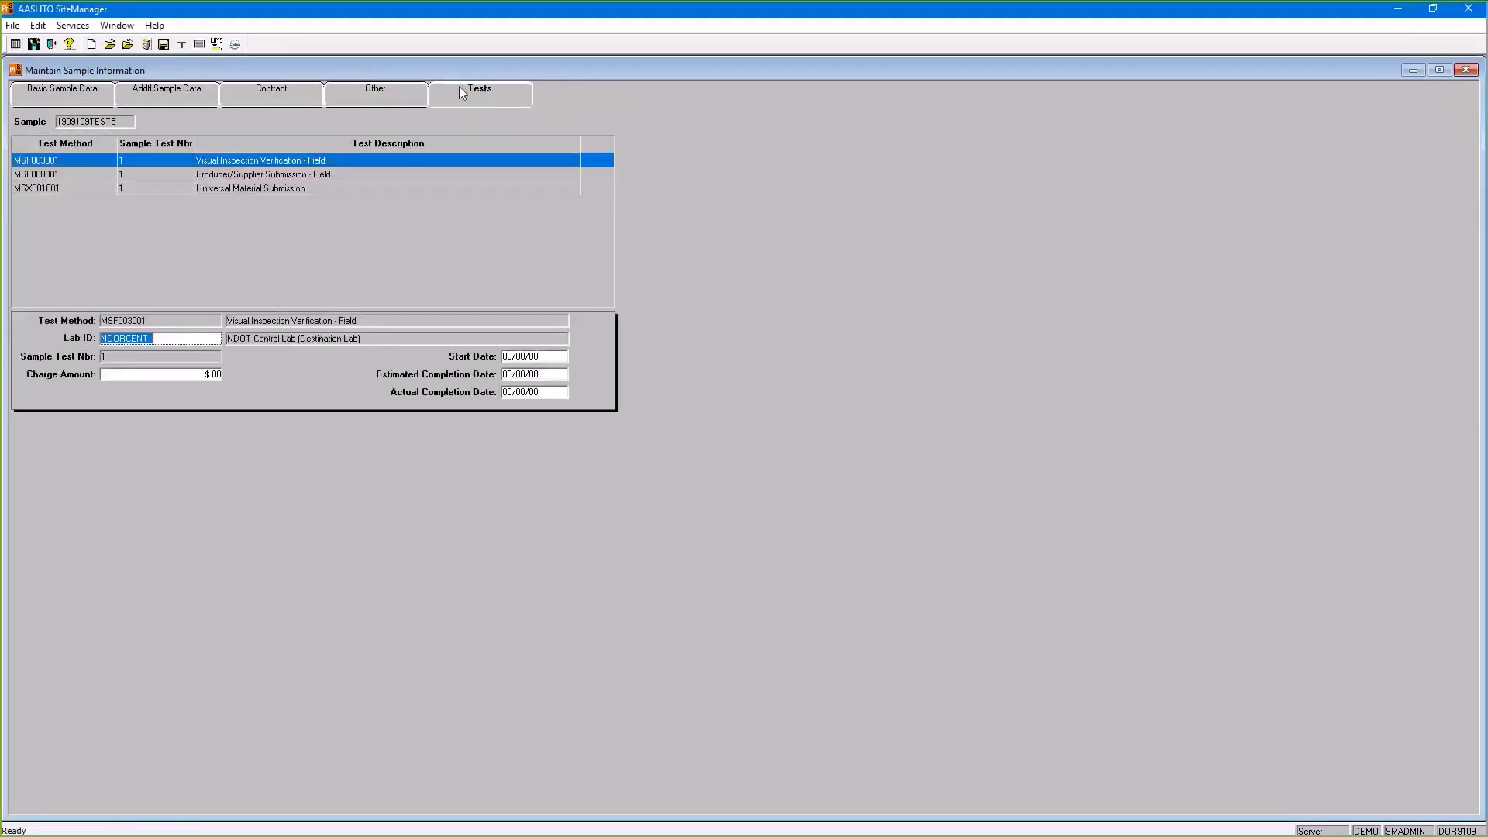
Check the three carried-over tests and the Visual Inspection Verification form.
{"action": "left_click", "coordinate": [242, 173]}
{"action": "left_click", "coordinate": [239, 187]}
{"action": "left_click", "coordinate": [229, 173]}
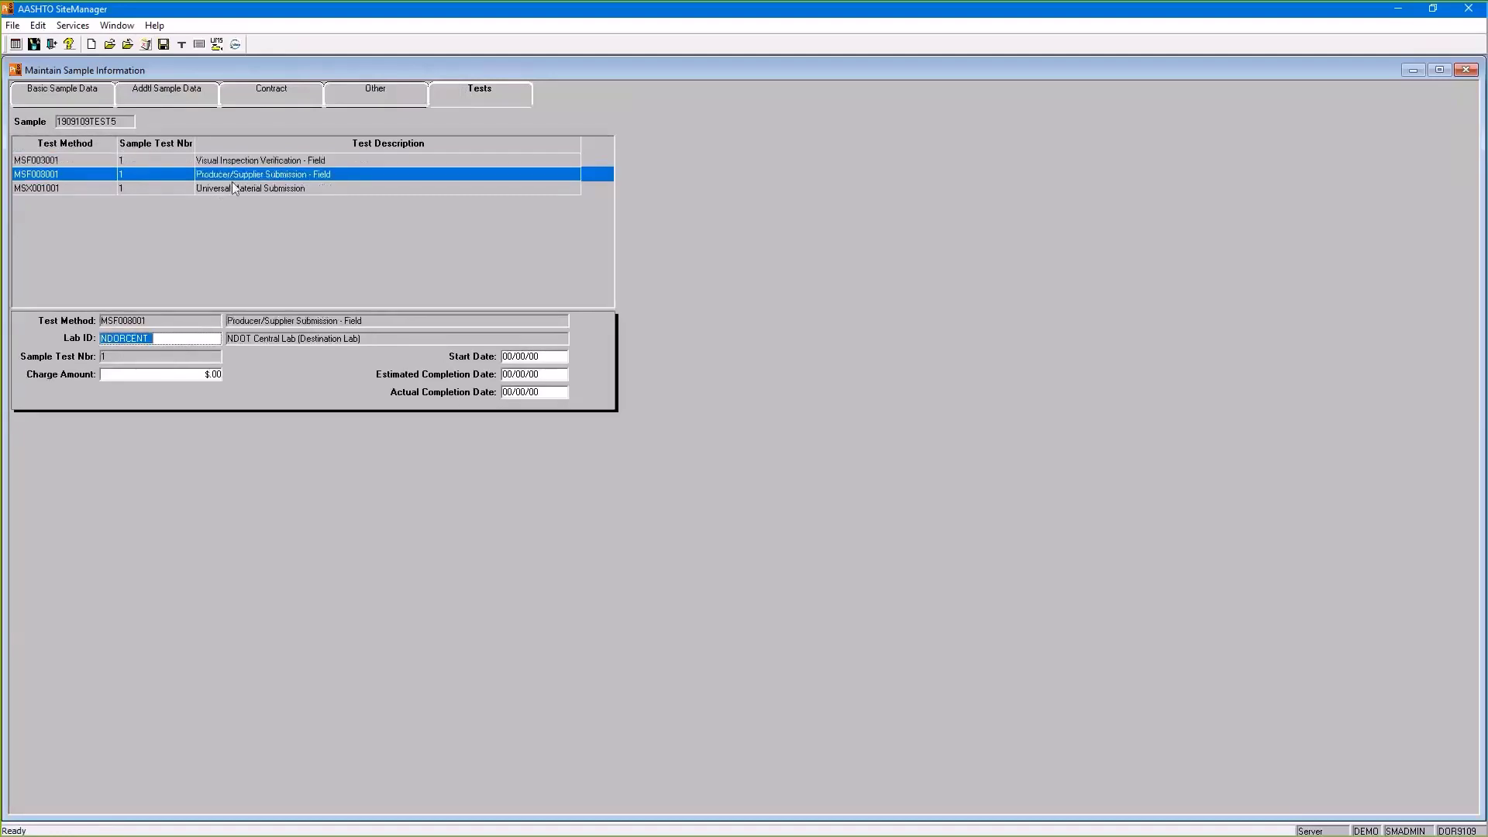
{"action": "left_click", "coordinate": [228, 162]}
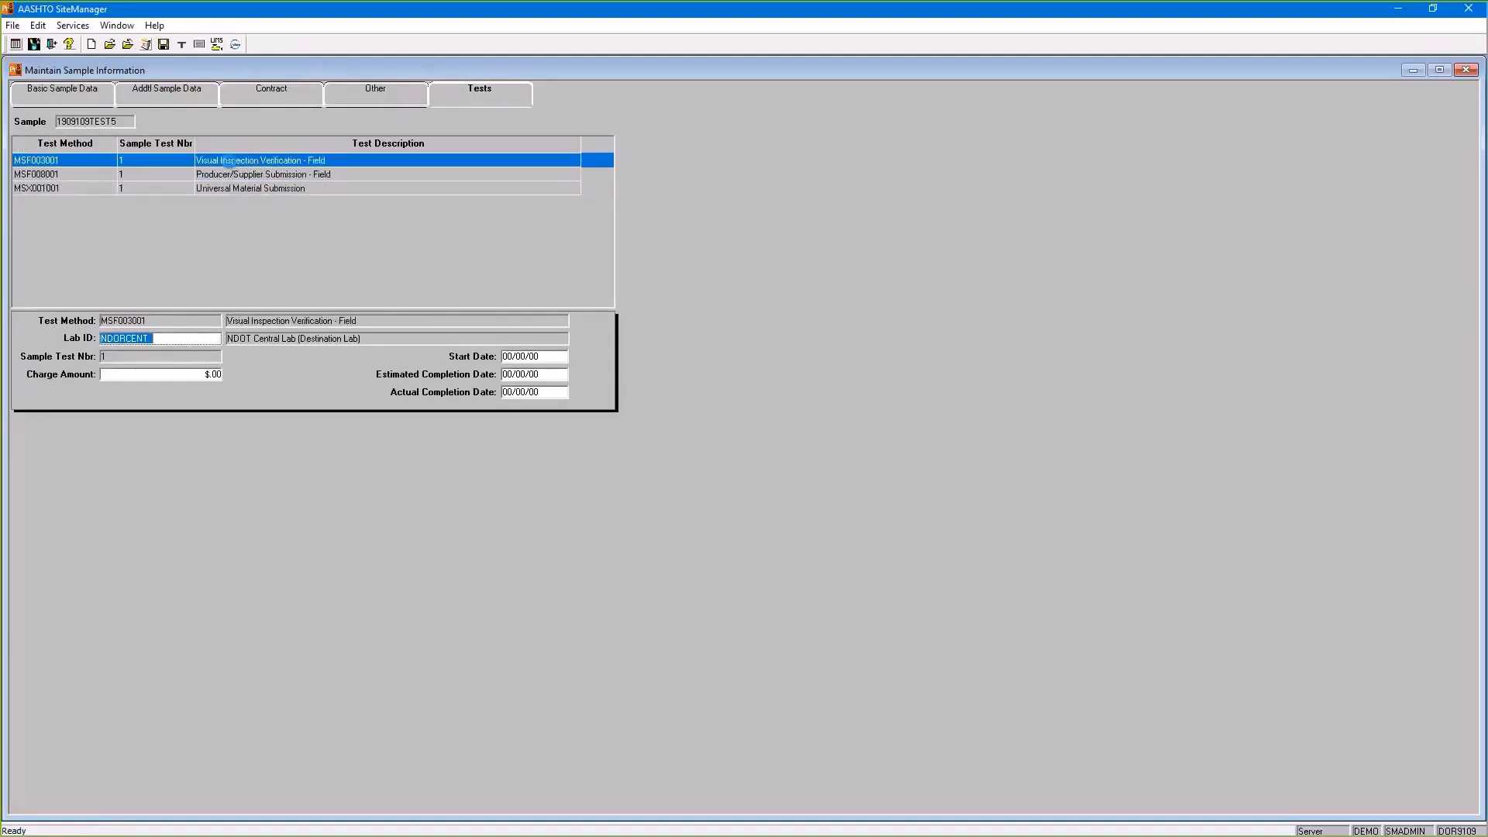
{"action": "double_click", "coordinate": [227, 162]}
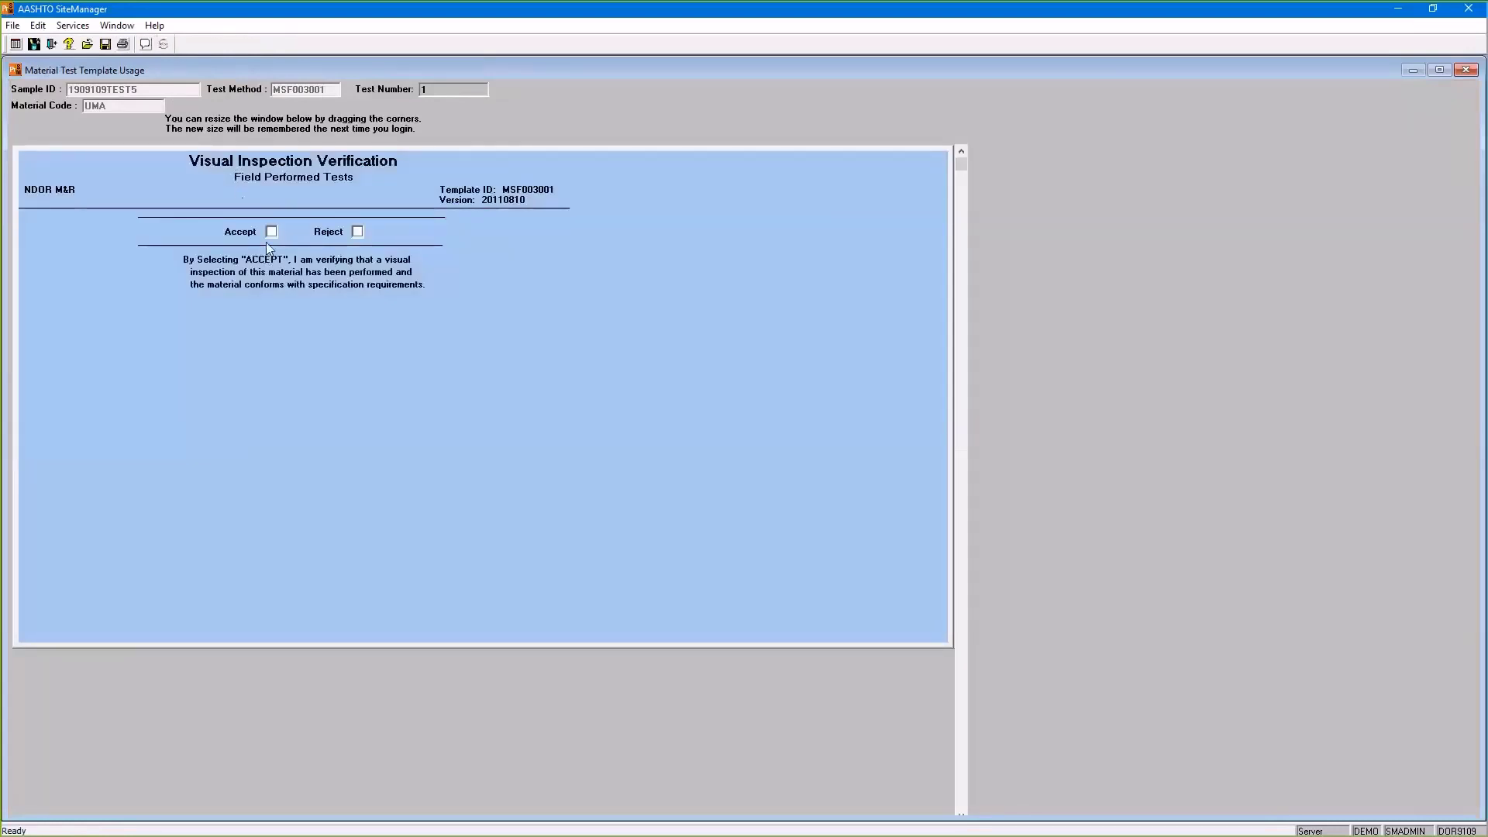
{"action": "left_click", "coordinate": [1464, 70]}
Return through contract details to basic sample data and save the sample again.
{"action": "left_click", "coordinate": [372, 94]}
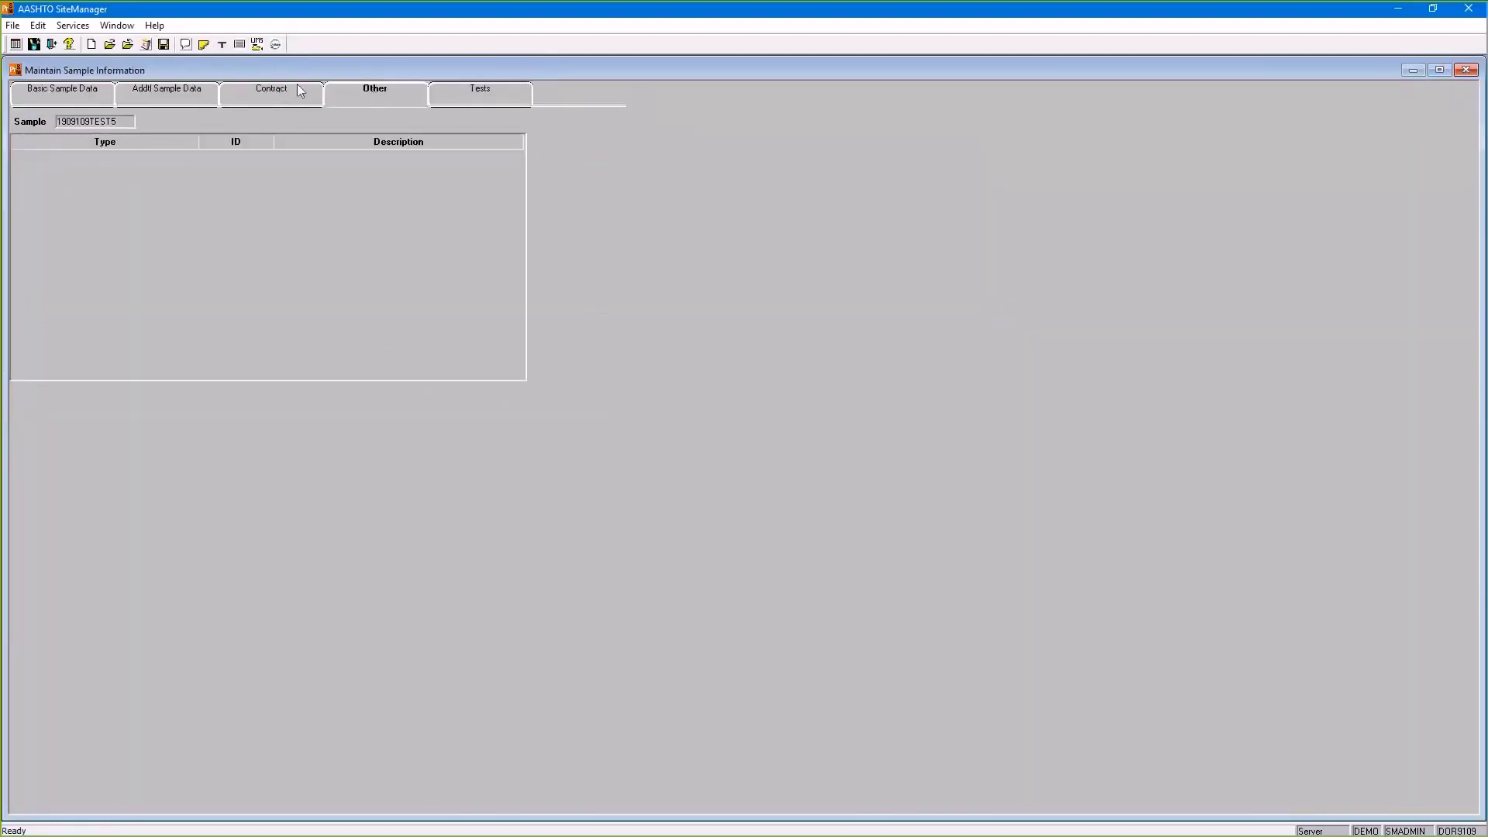
{"action": "left_click", "coordinate": [294, 86]}
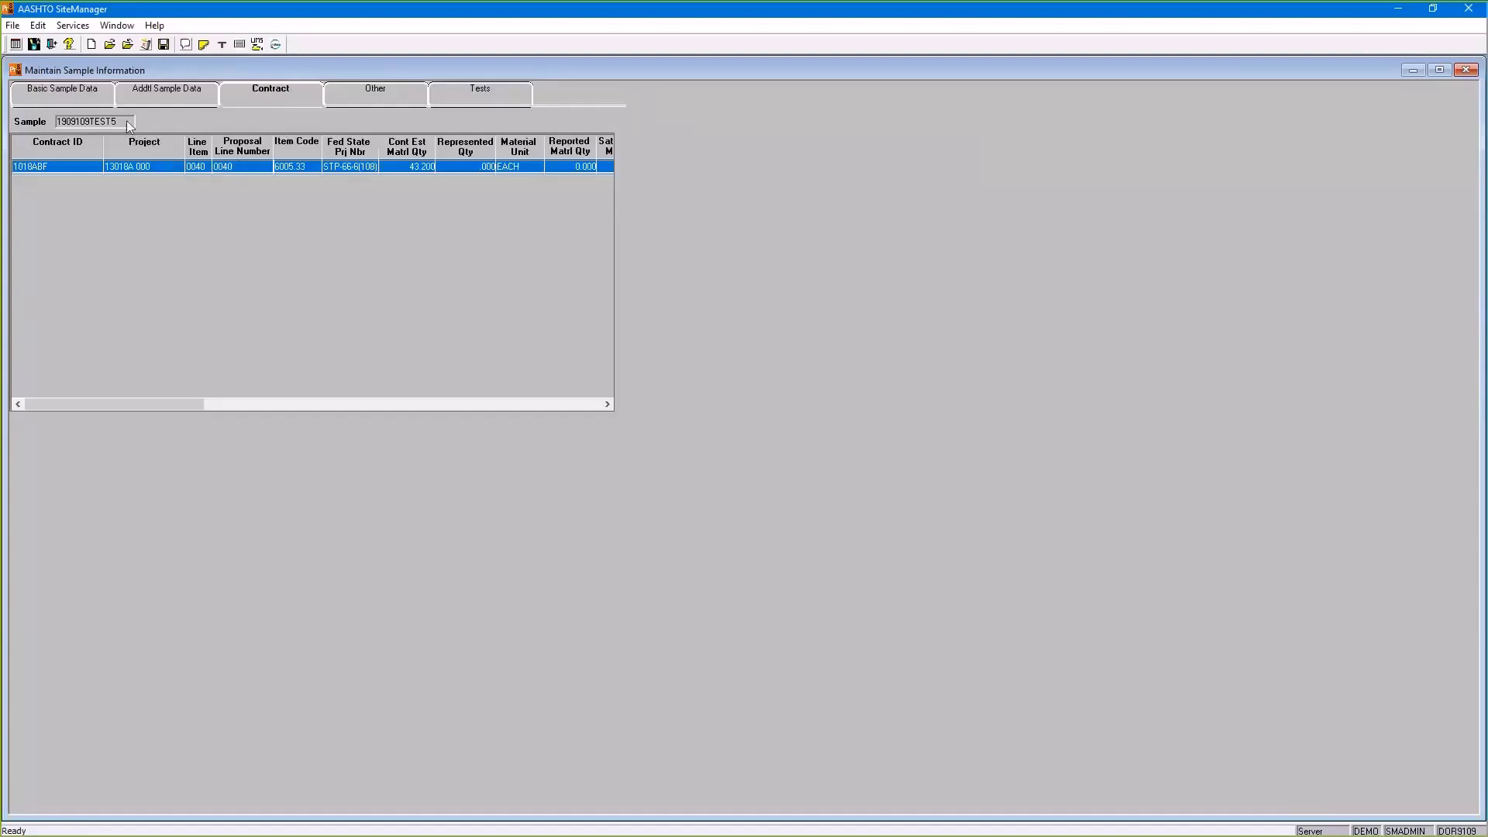
{"action": "left_click", "coordinate": [100, 88]}
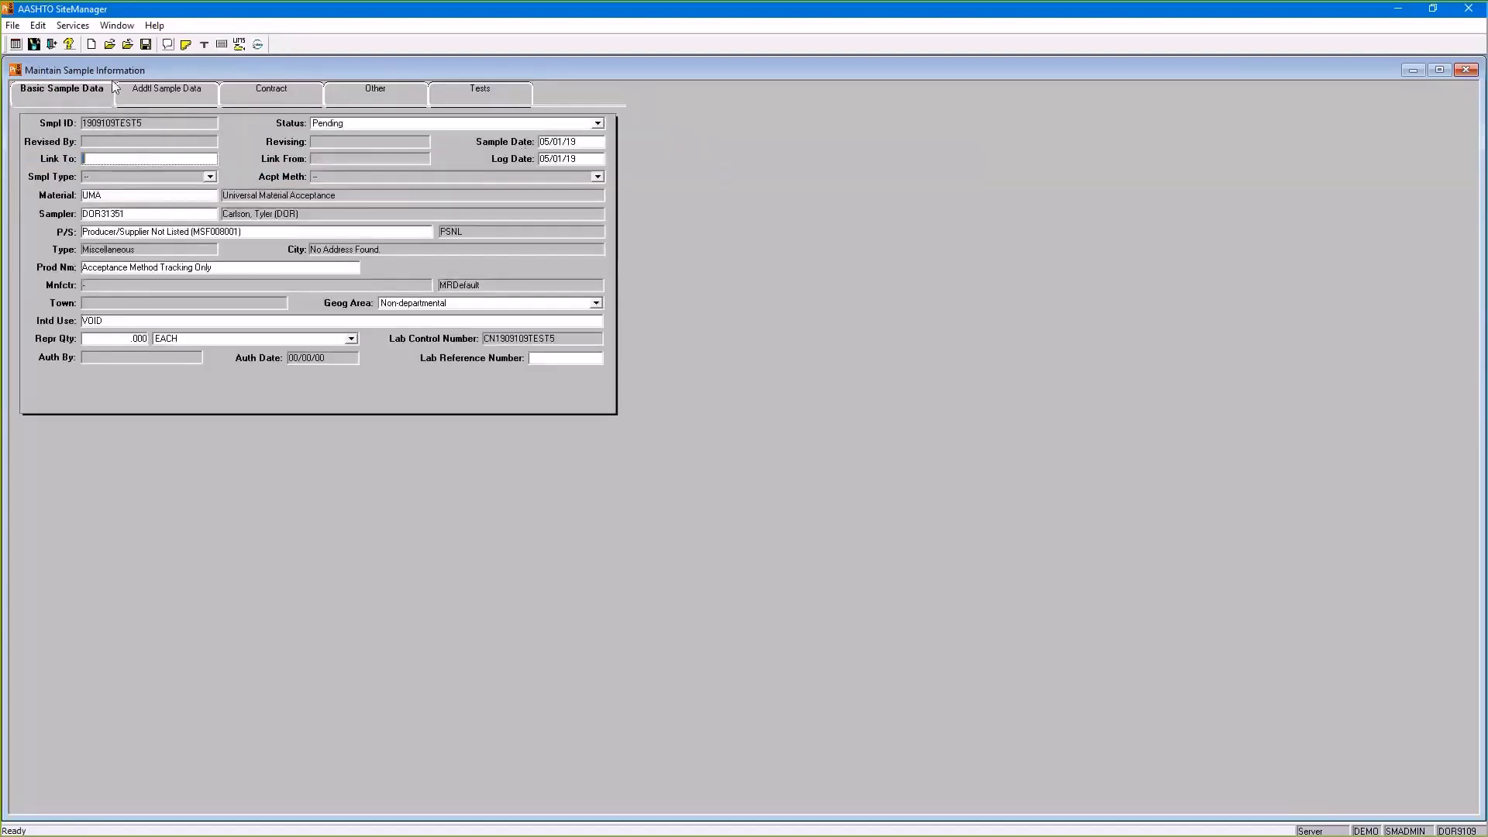
{"action": "left_click", "coordinate": [145, 44]}
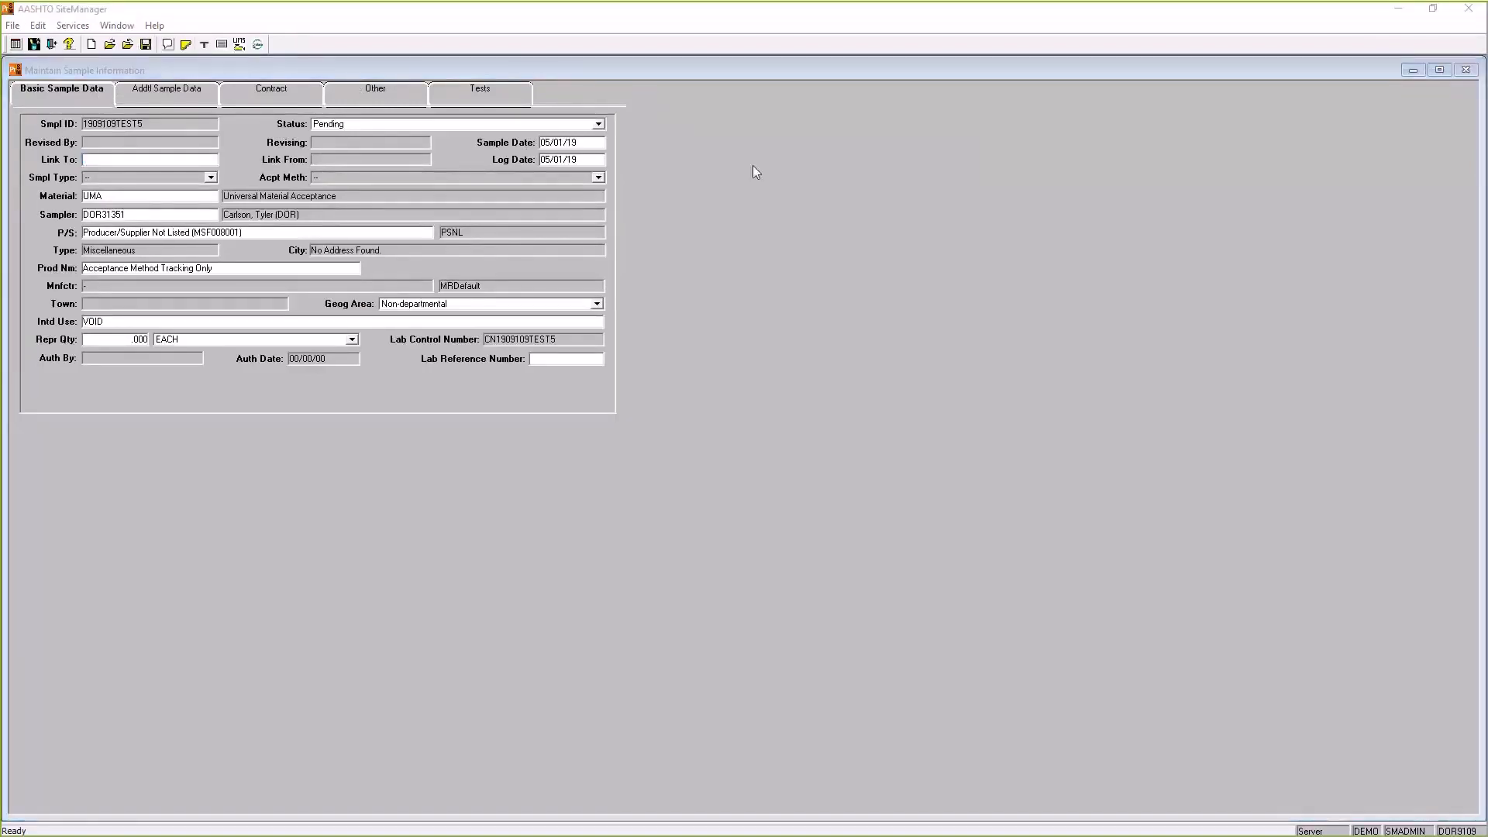
Reopen a second Sample Information form and tile both sample forms side by side.
{"action": "left_click", "coordinate": [34, 44]}
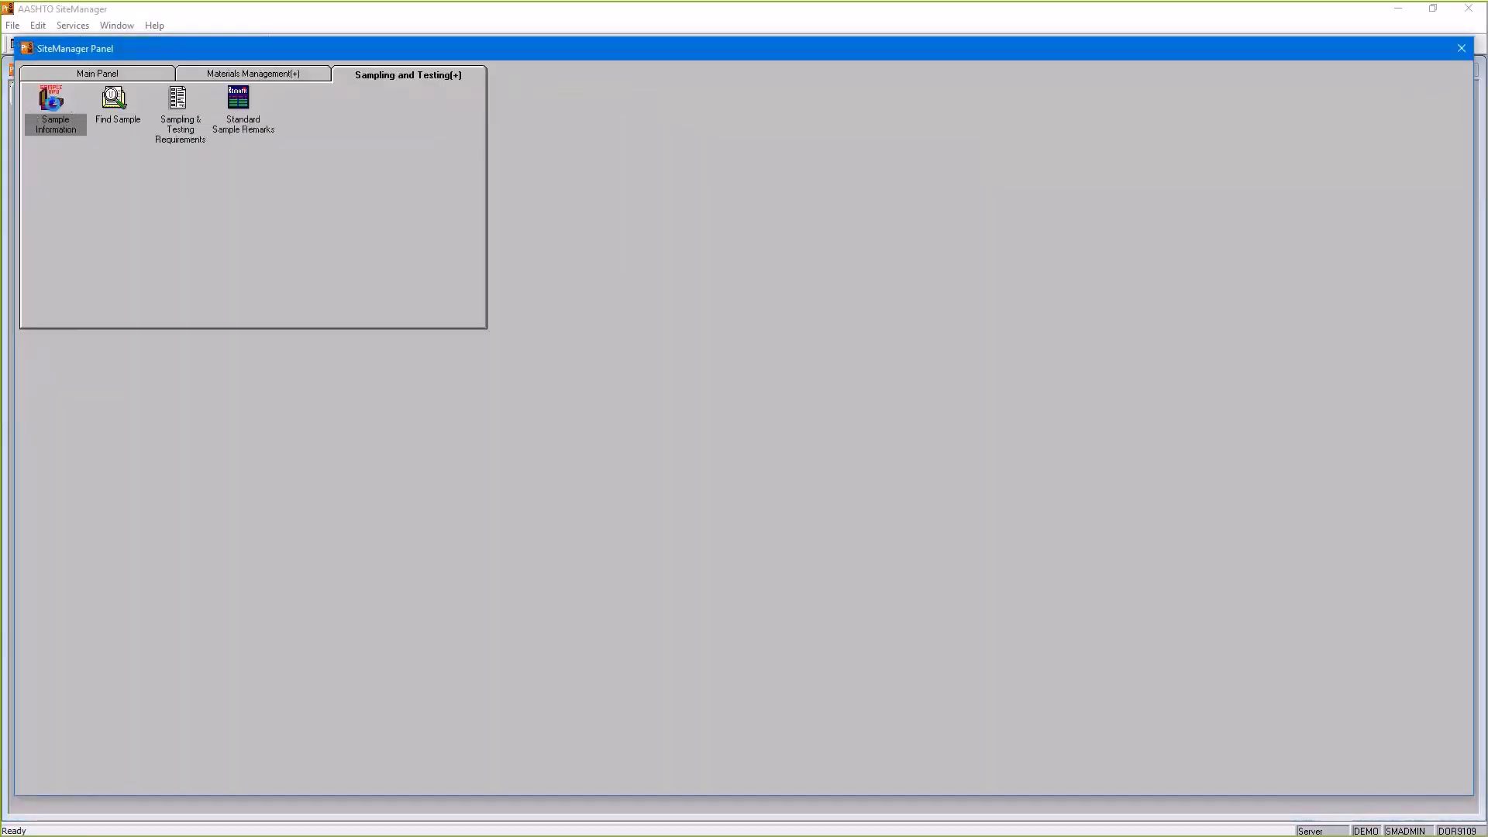
{"action": "double_click", "coordinate": [53, 104]}
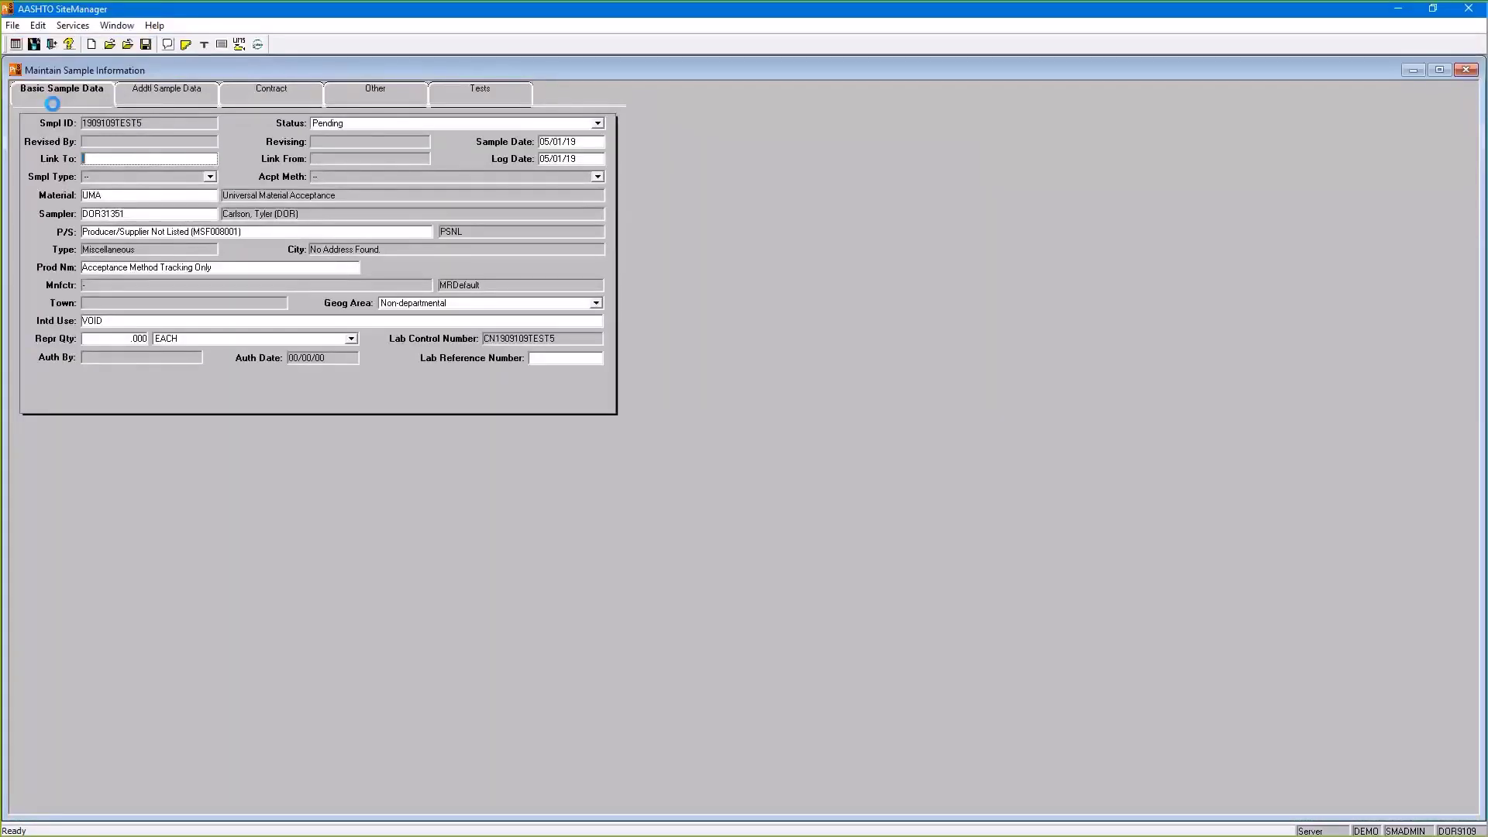
{"action": "left_click", "coordinate": [116, 26]}
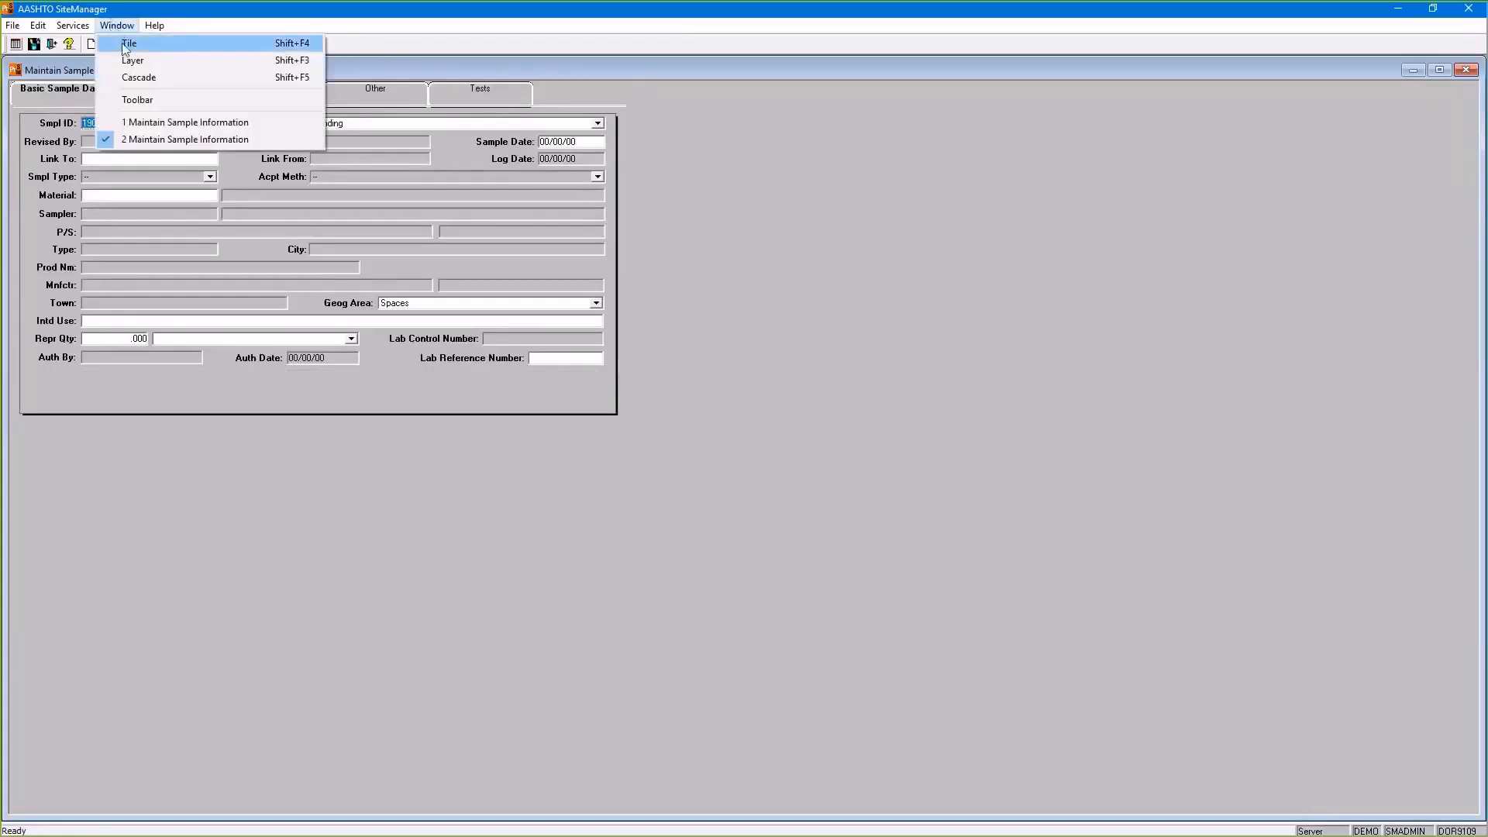
{"action": "left_click", "coordinate": [126, 47]}
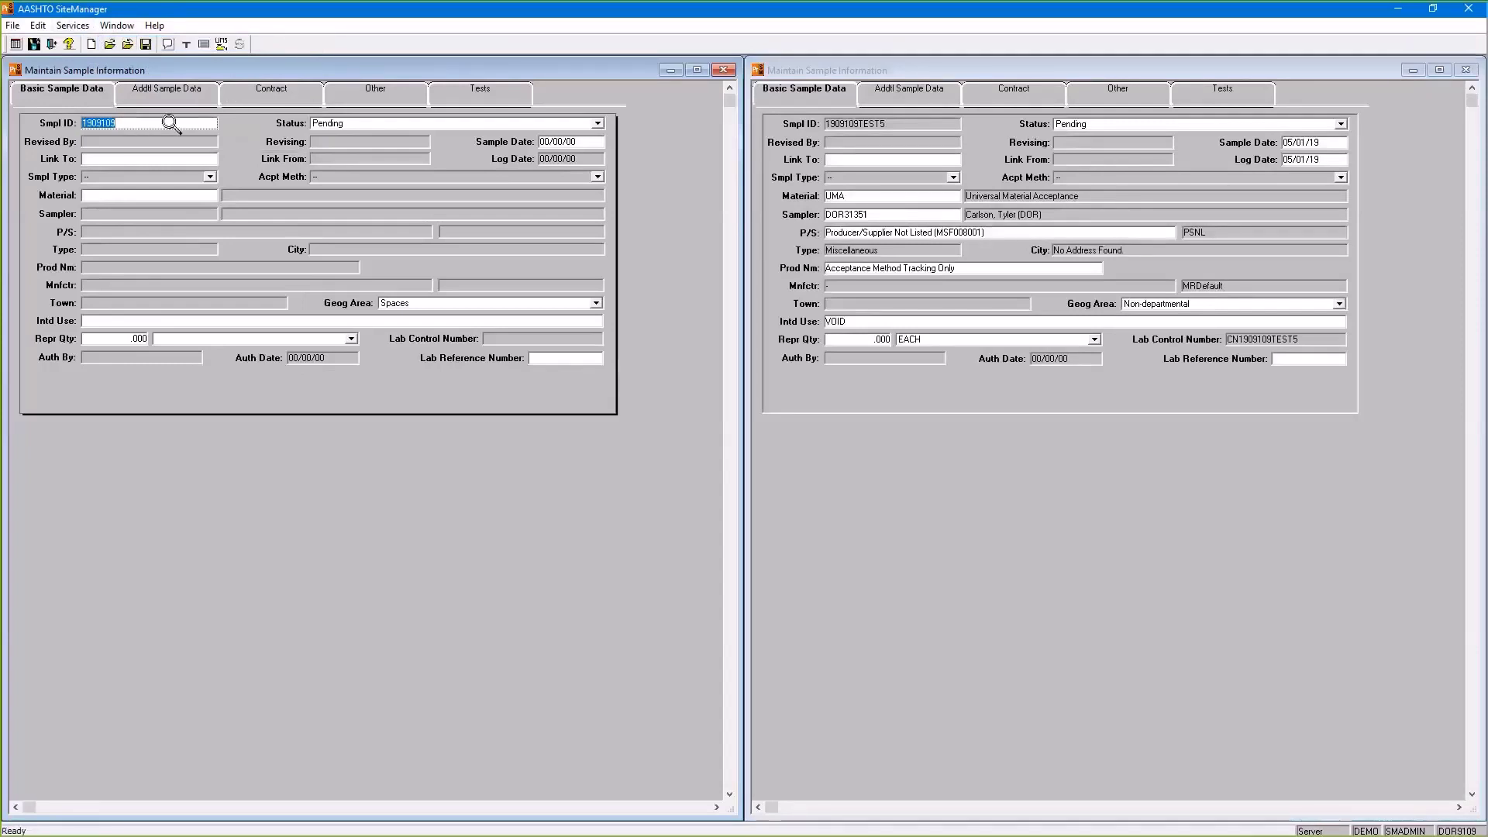
Load sample 1909109TEST0 and compare its Contract tab with 1909109TEST5's Contract and Tests tabs.
{"action": "left_click", "coordinate": [172, 124]}
{"action": "type", "text": "TEST"}
{"action": "type", "text": "0"}
{"action": "key", "text": "Tab"}
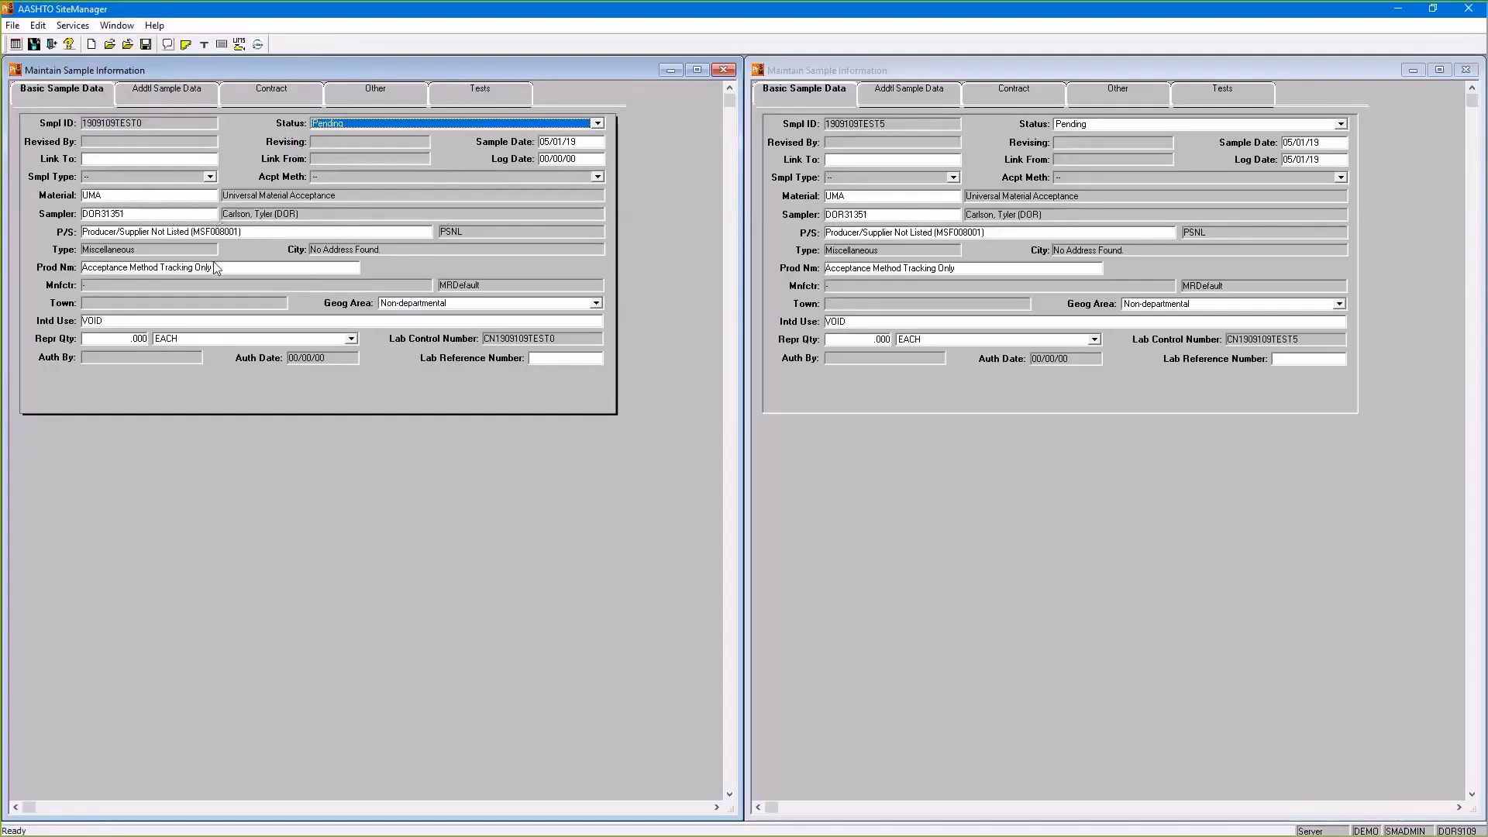
{"action": "left_click", "coordinate": [171, 97]}
{"action": "left_click", "coordinate": [271, 95]}
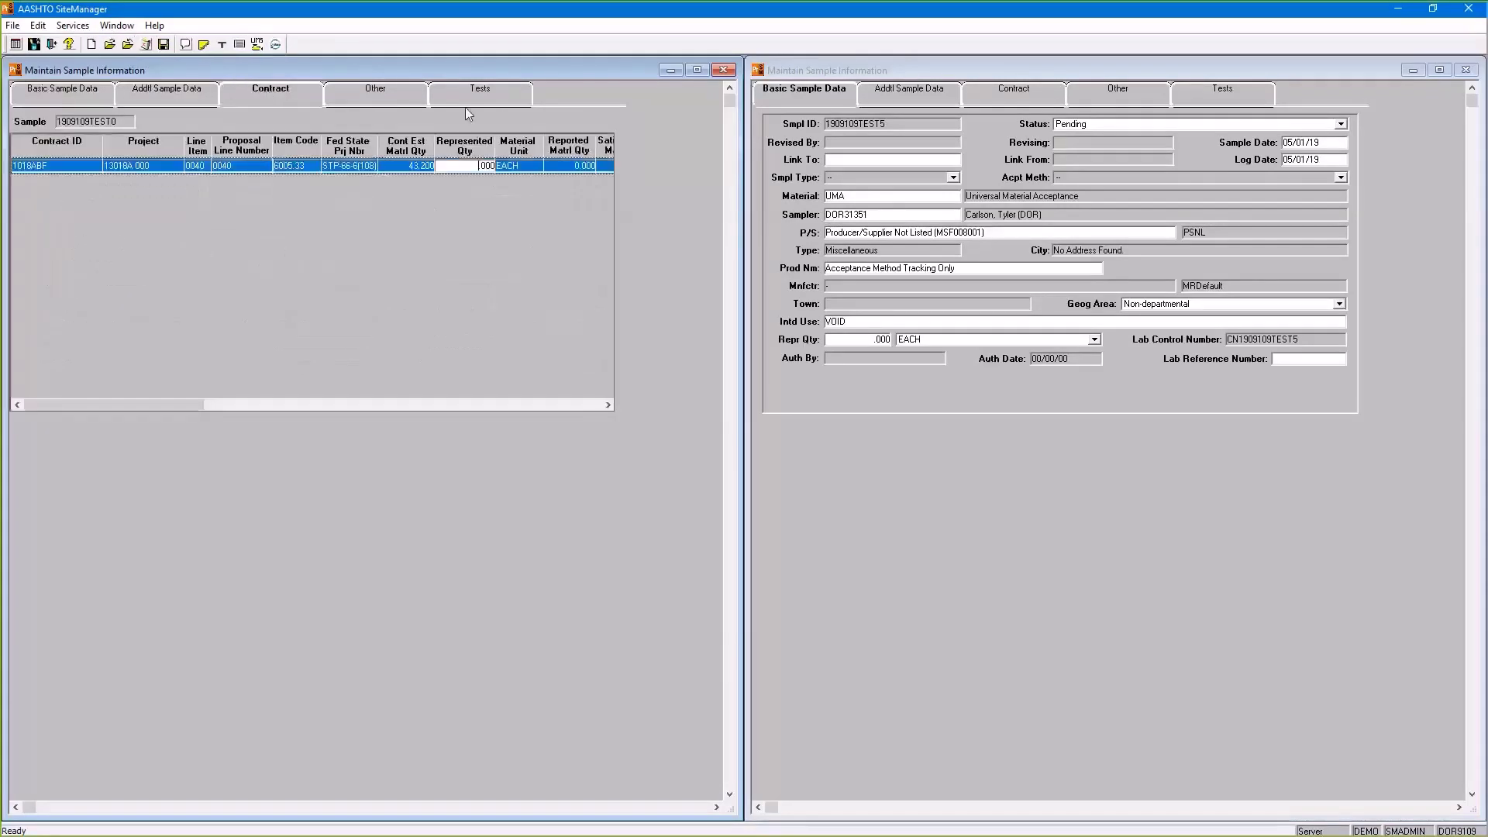
{"action": "left_click", "coordinate": [1020, 95]}
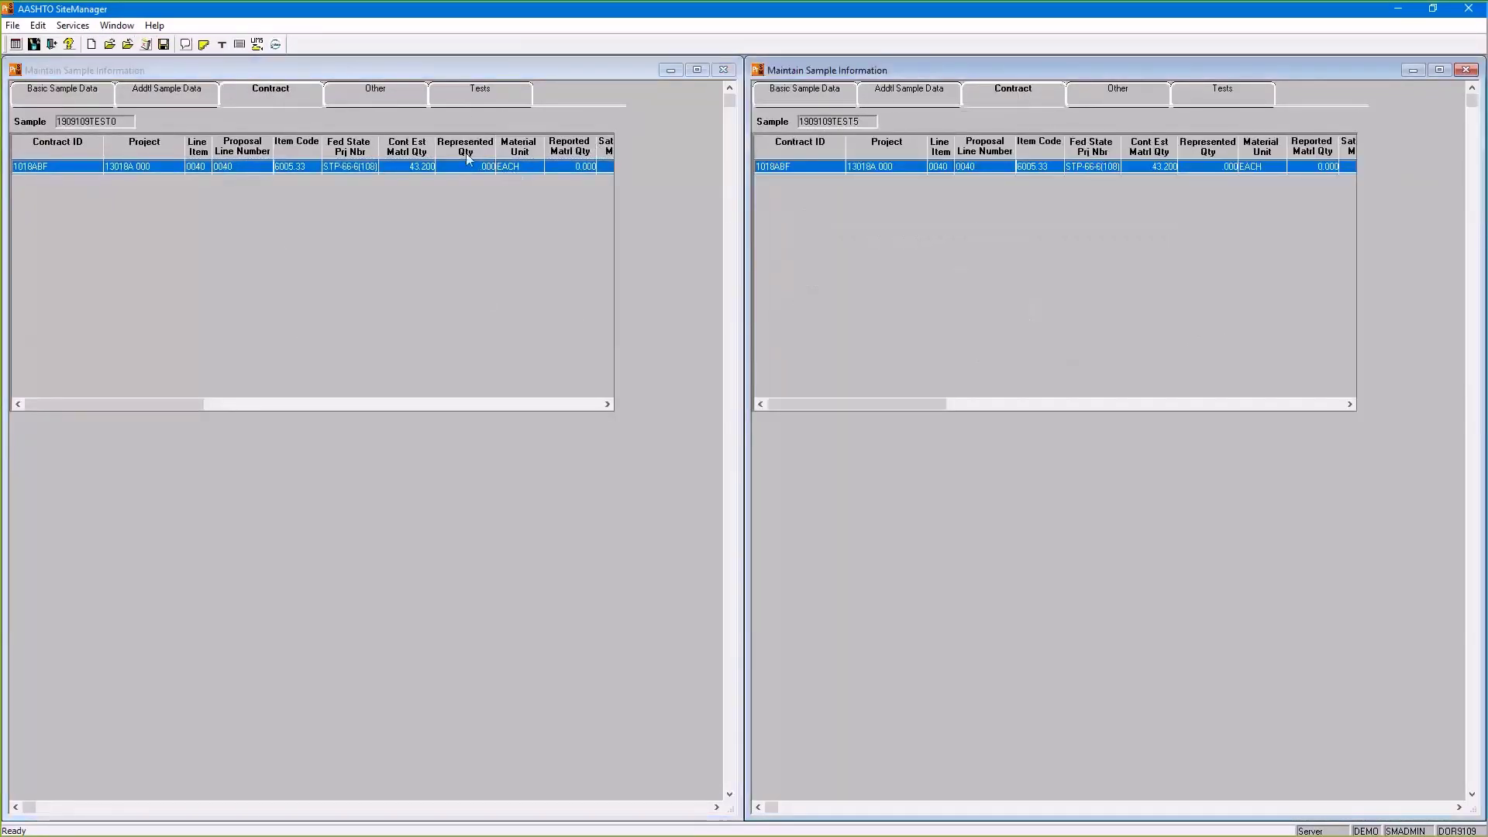
{"action": "left_click", "coordinate": [1250, 89]}
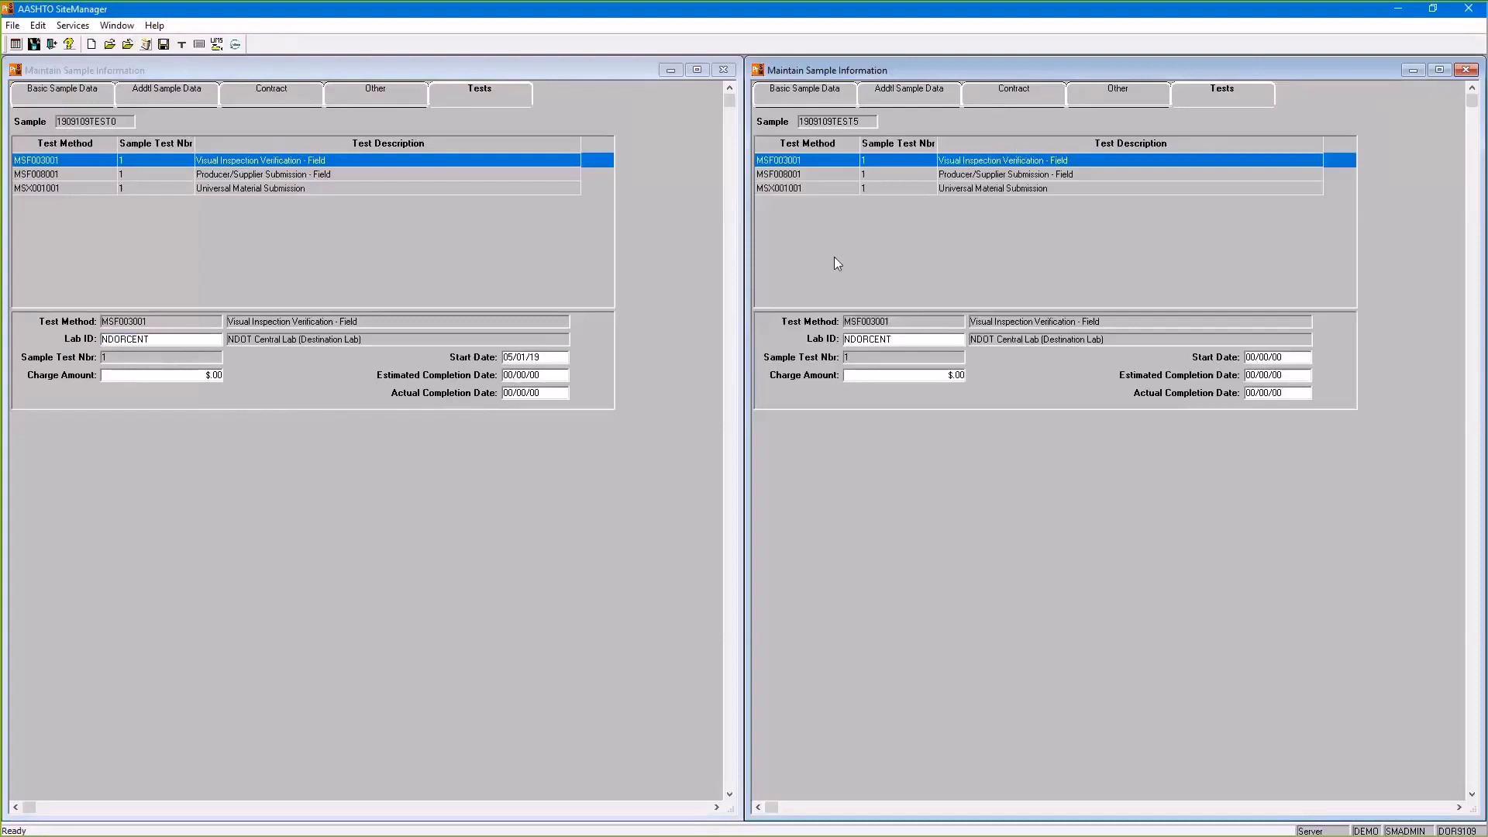
Maximize the 1909109TEST0 form and return to its basic sample details.
{"action": "left_click", "coordinate": [698, 69]}
{"action": "left_click", "coordinate": [79, 70]}
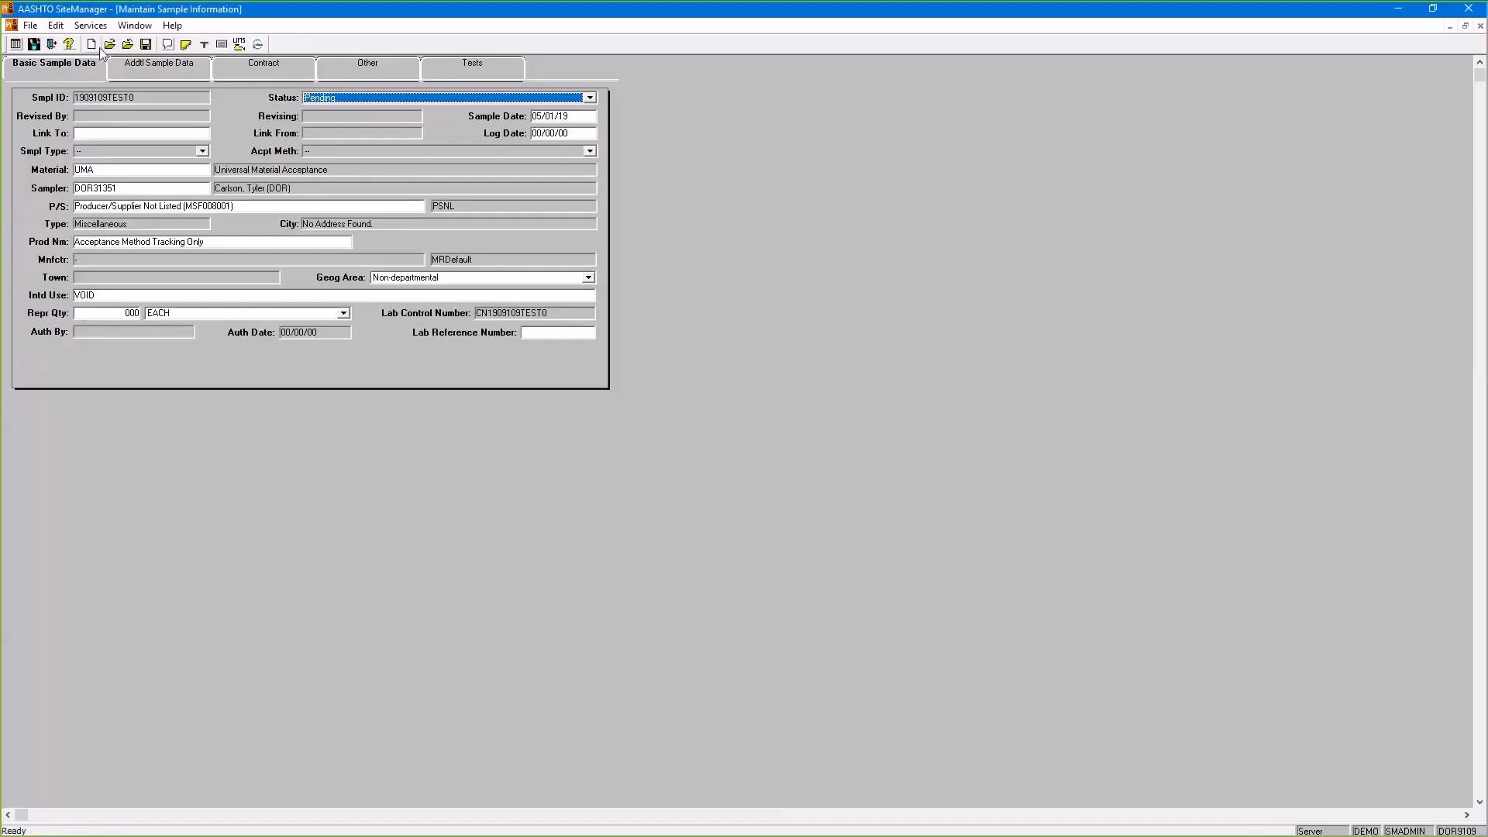
Start a blank Pending sample record with only the 1909109 prefix in the Smpl ID field.
{"action": "left_click", "coordinate": [93, 45]}
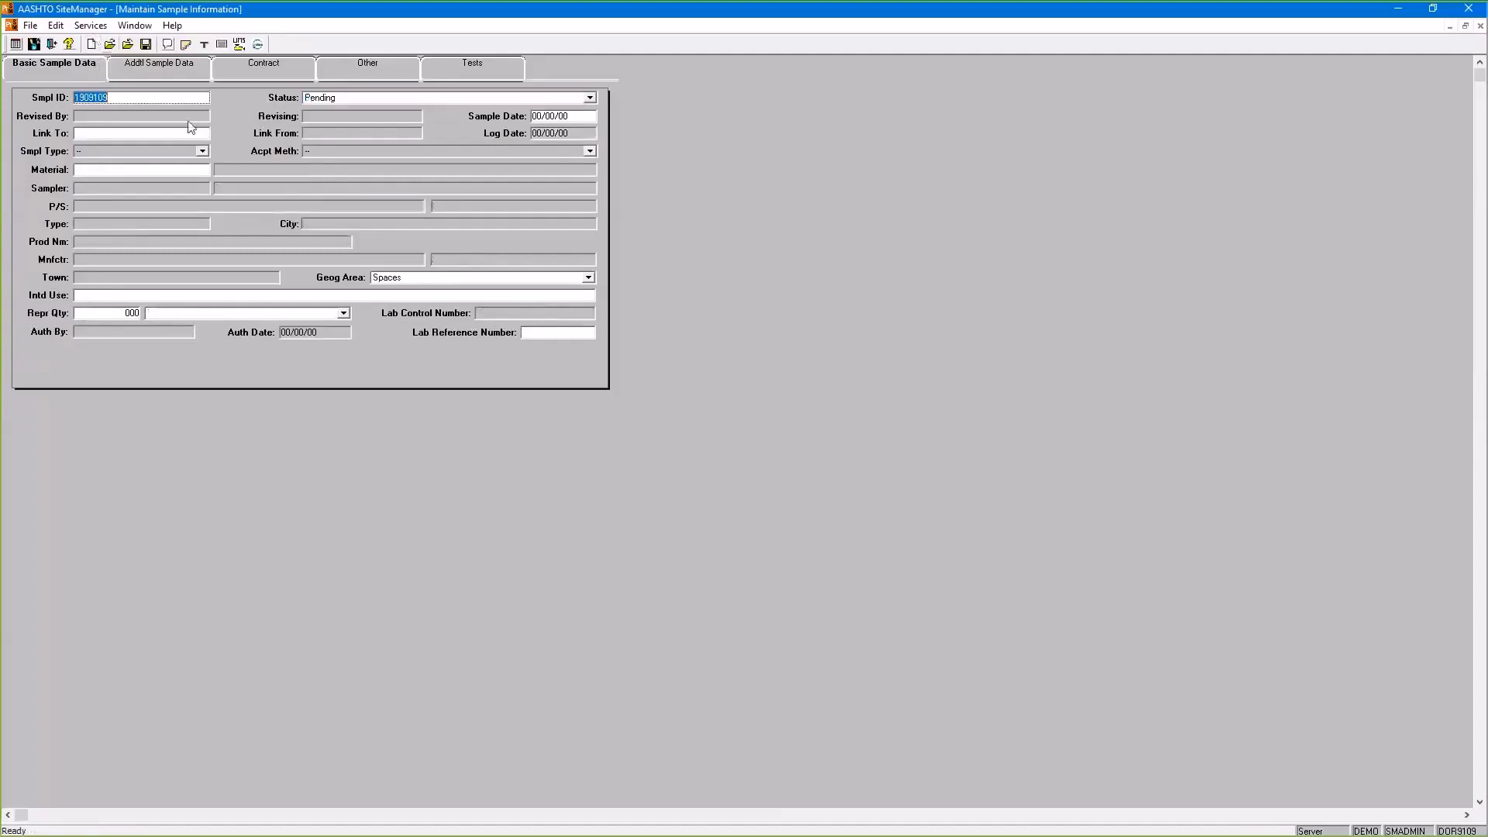
{"action": "left_click", "coordinate": [130, 133]}
{"action": "left_click", "coordinate": [130, 99]}
{"action": "left_click", "coordinate": [1482, 27]}
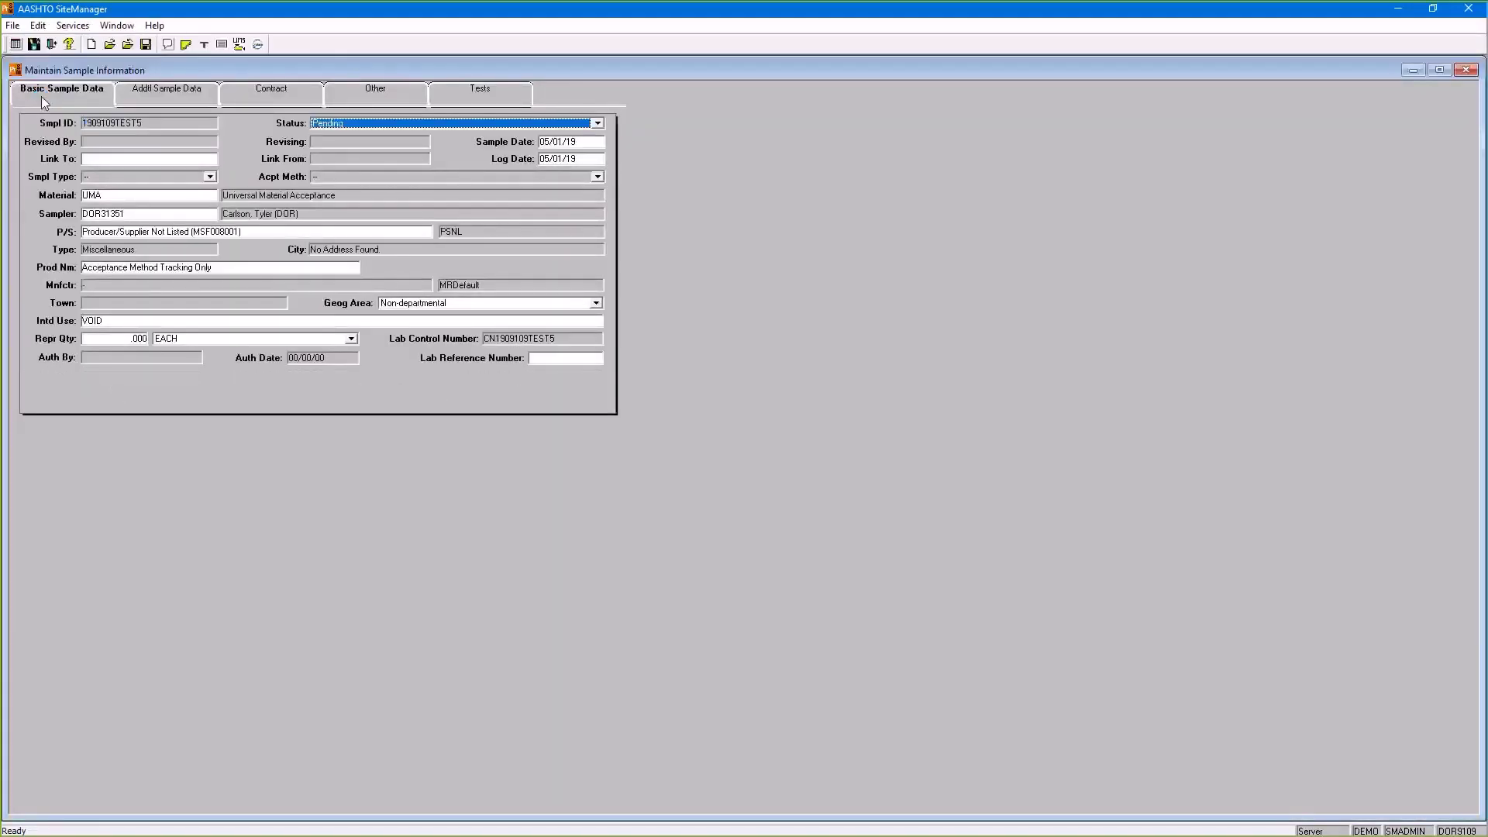
{"action": "left_click", "coordinate": [90, 46]}
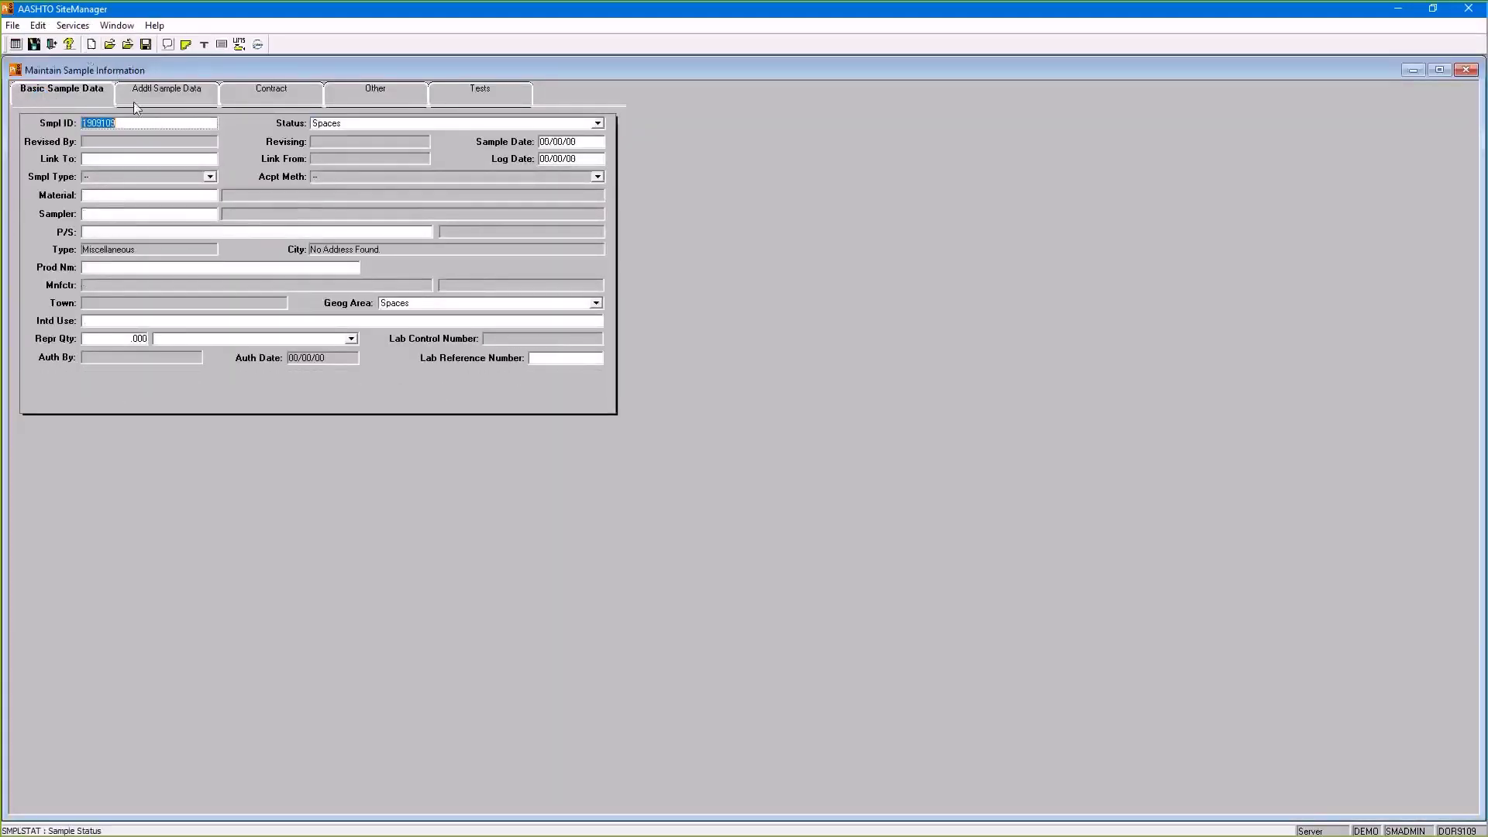
{"action": "left_click", "coordinate": [90, 125]}
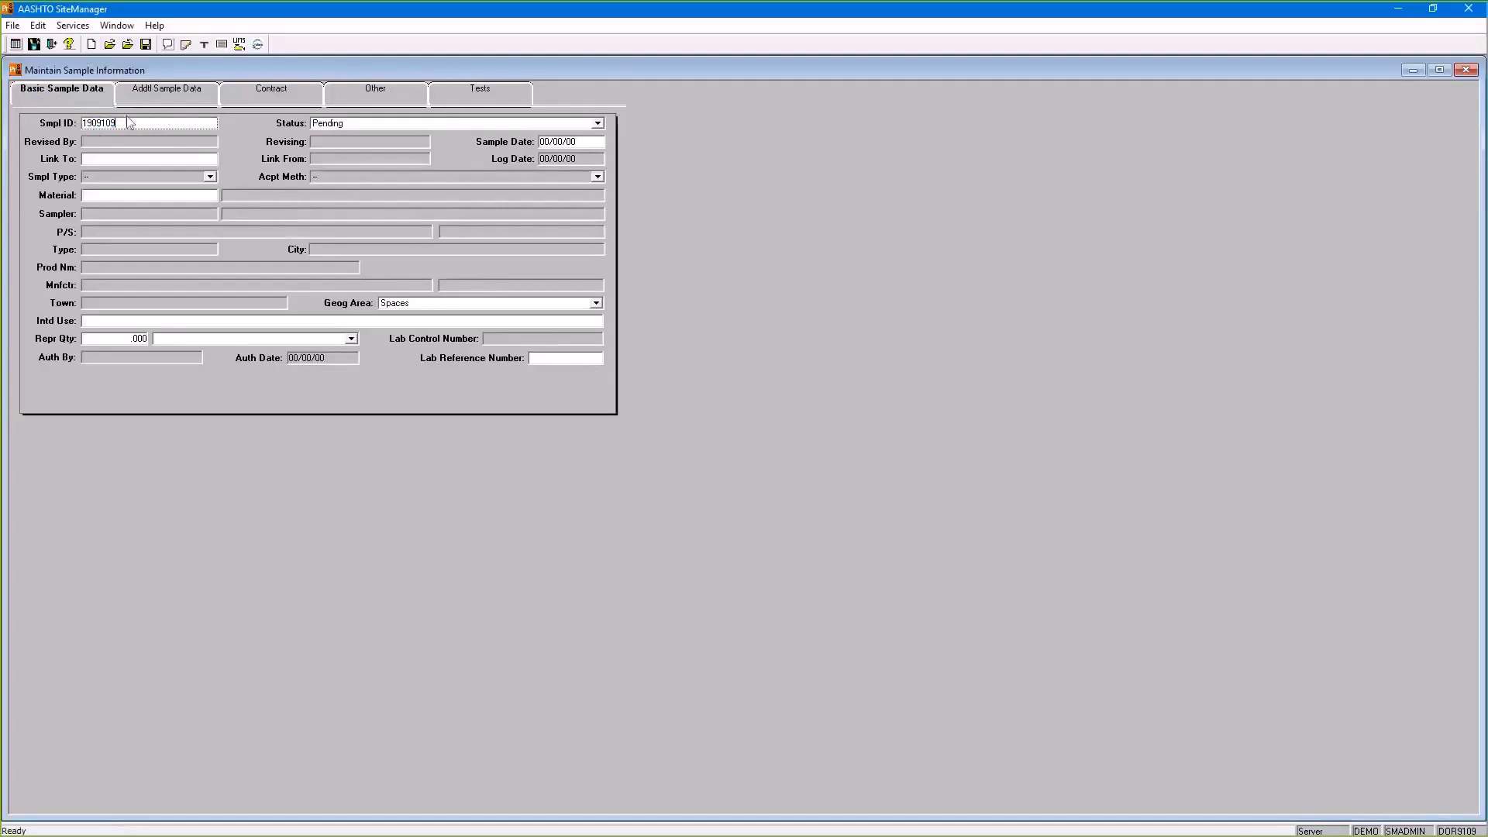
{"action": "right_click", "coordinate": [169, 122]}
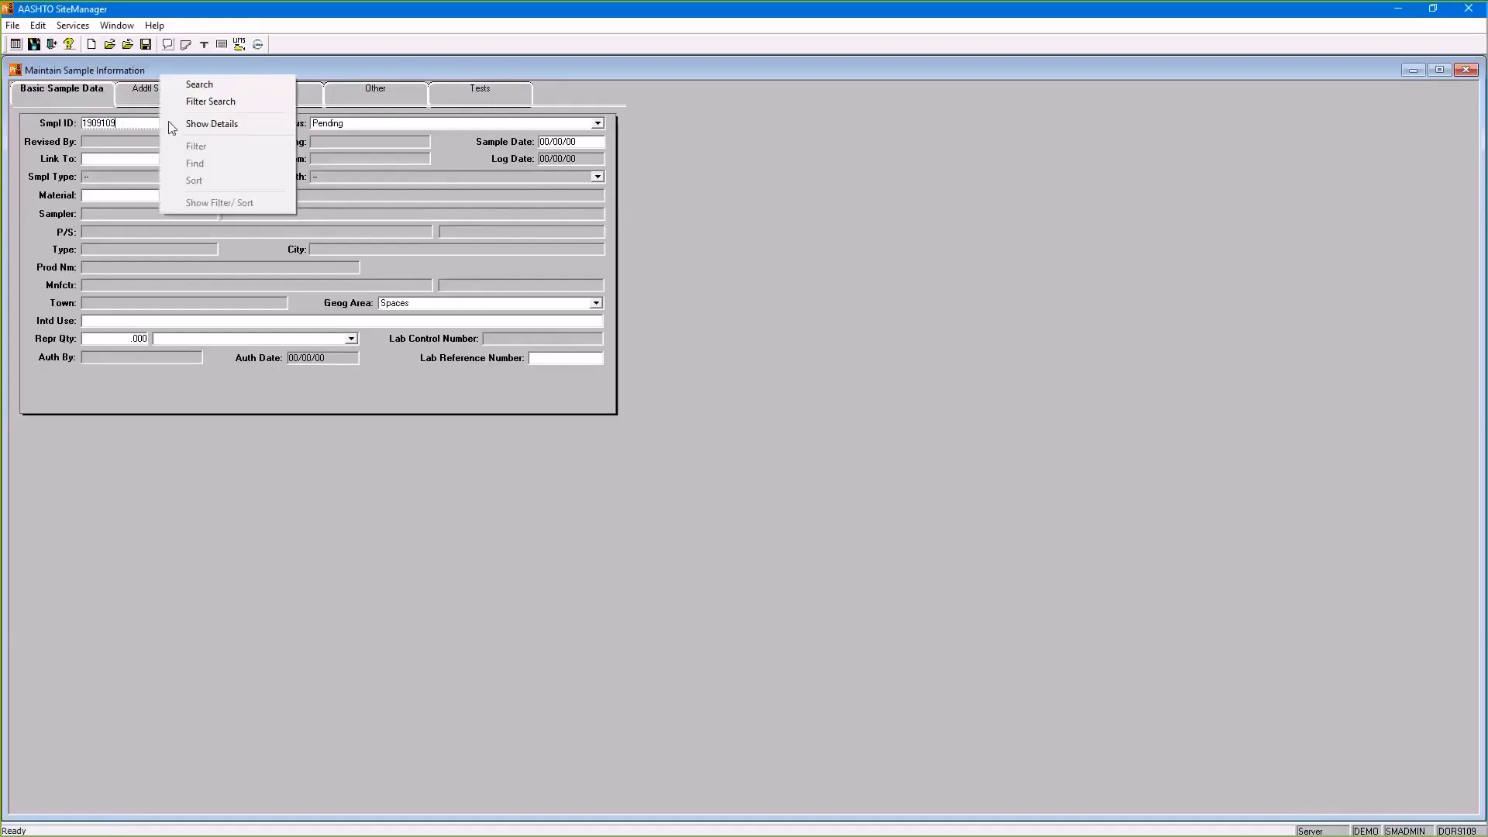
{"action": "left_click", "coordinate": [202, 86]}
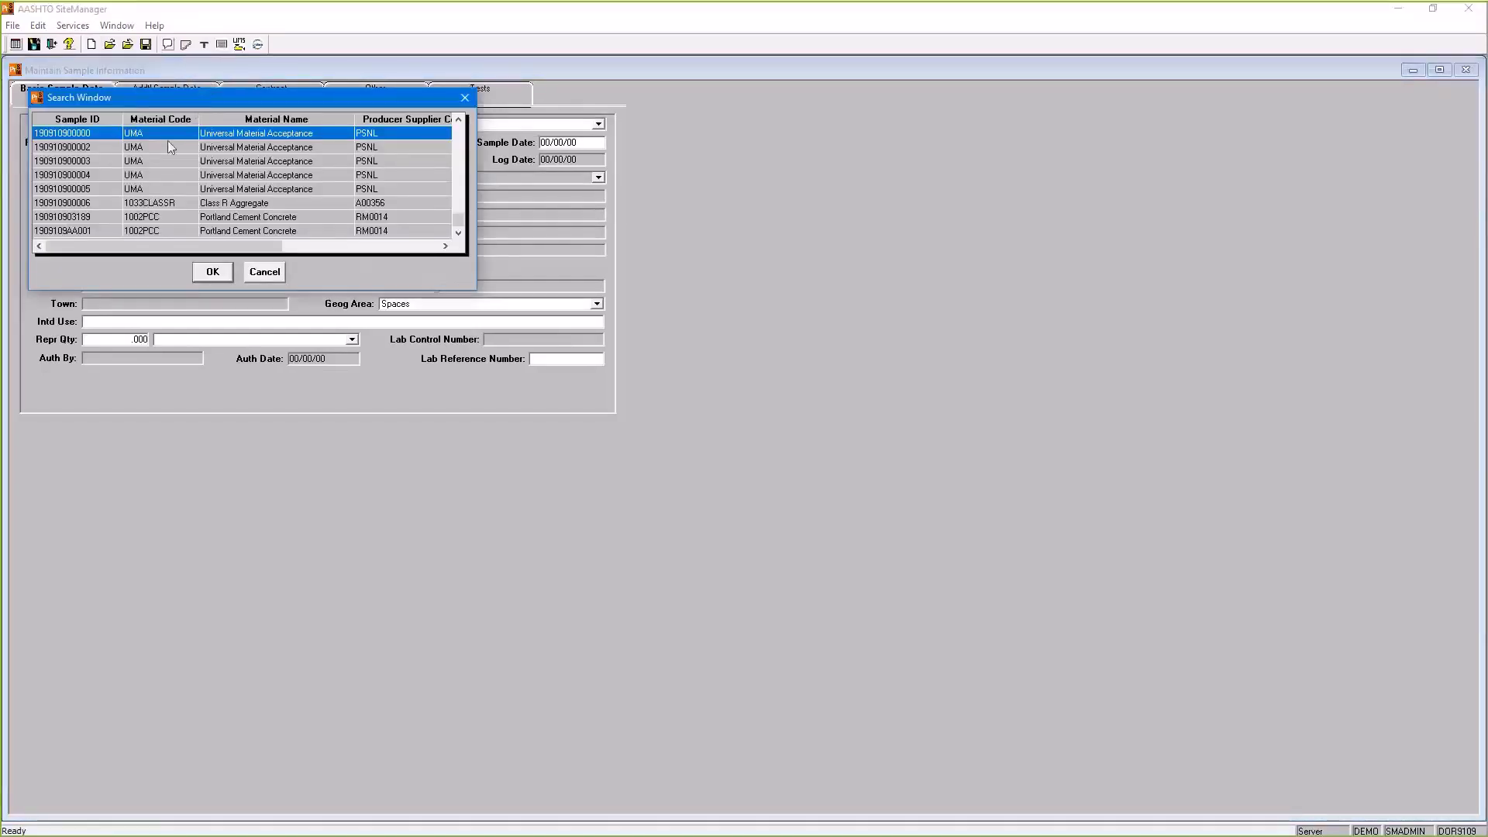
{"action": "scroll", "coordinate": [120, 155], "scroll_direction": "down", "scroll_amount": 3}
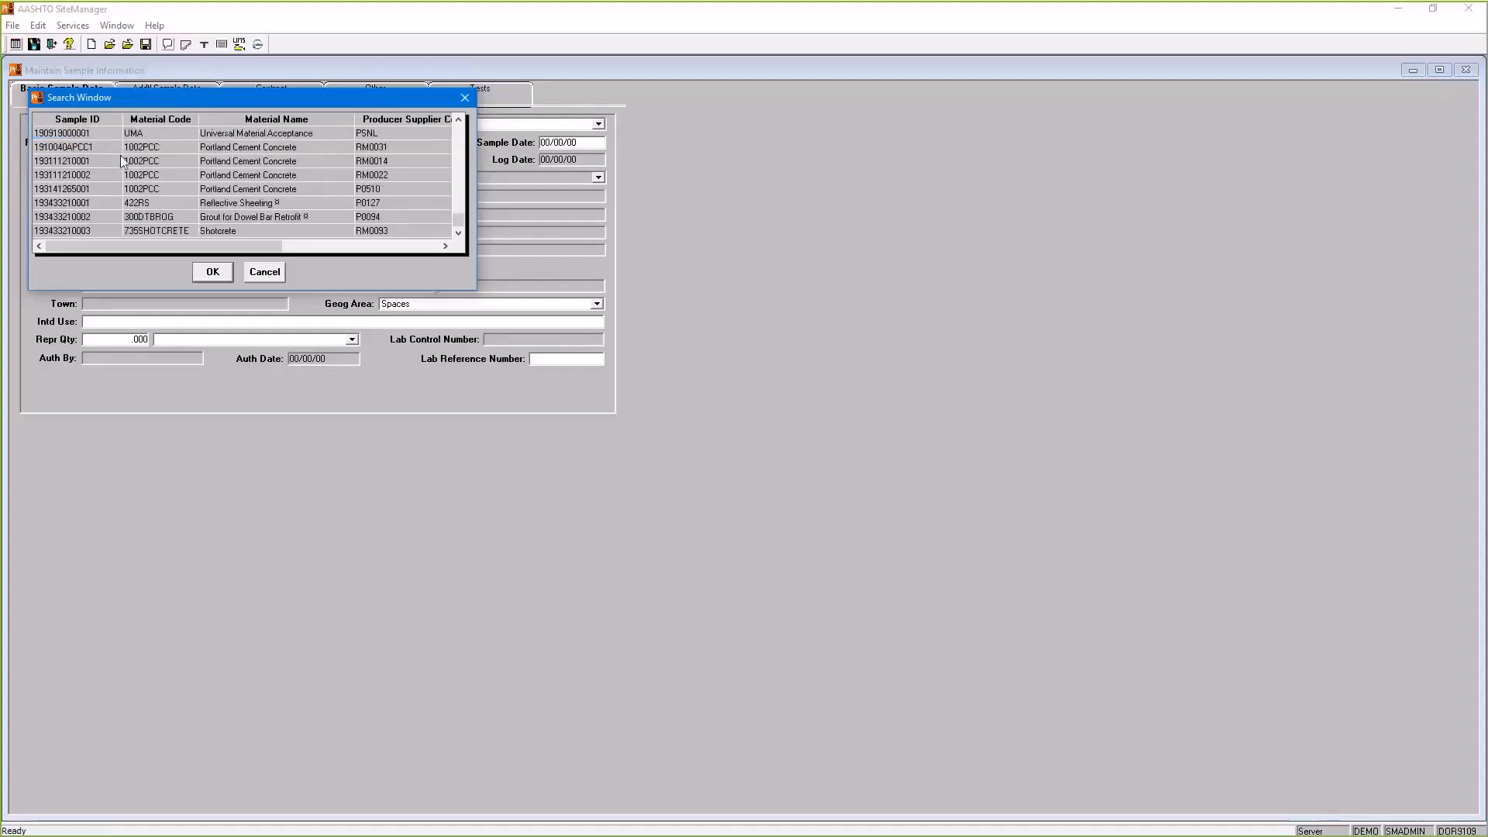
{"action": "scroll", "coordinate": [120, 155], "scroll_direction": "down", "scroll_amount": 3}
{"action": "scroll", "coordinate": [110, 202], "scroll_direction": "down", "scroll_amount": 3}
{"action": "scroll", "coordinate": [113, 197], "scroll_direction": "down", "scroll_amount": 3}
{"action": "scroll", "coordinate": [112, 197], "scroll_direction": "down", "scroll_amount": 3}
{"action": "scroll", "coordinate": [99, 189], "scroll_direction": "down", "scroll_amount": 3}
{"action": "scroll", "coordinate": [99, 190], "scroll_direction": "down", "scroll_amount": 3}
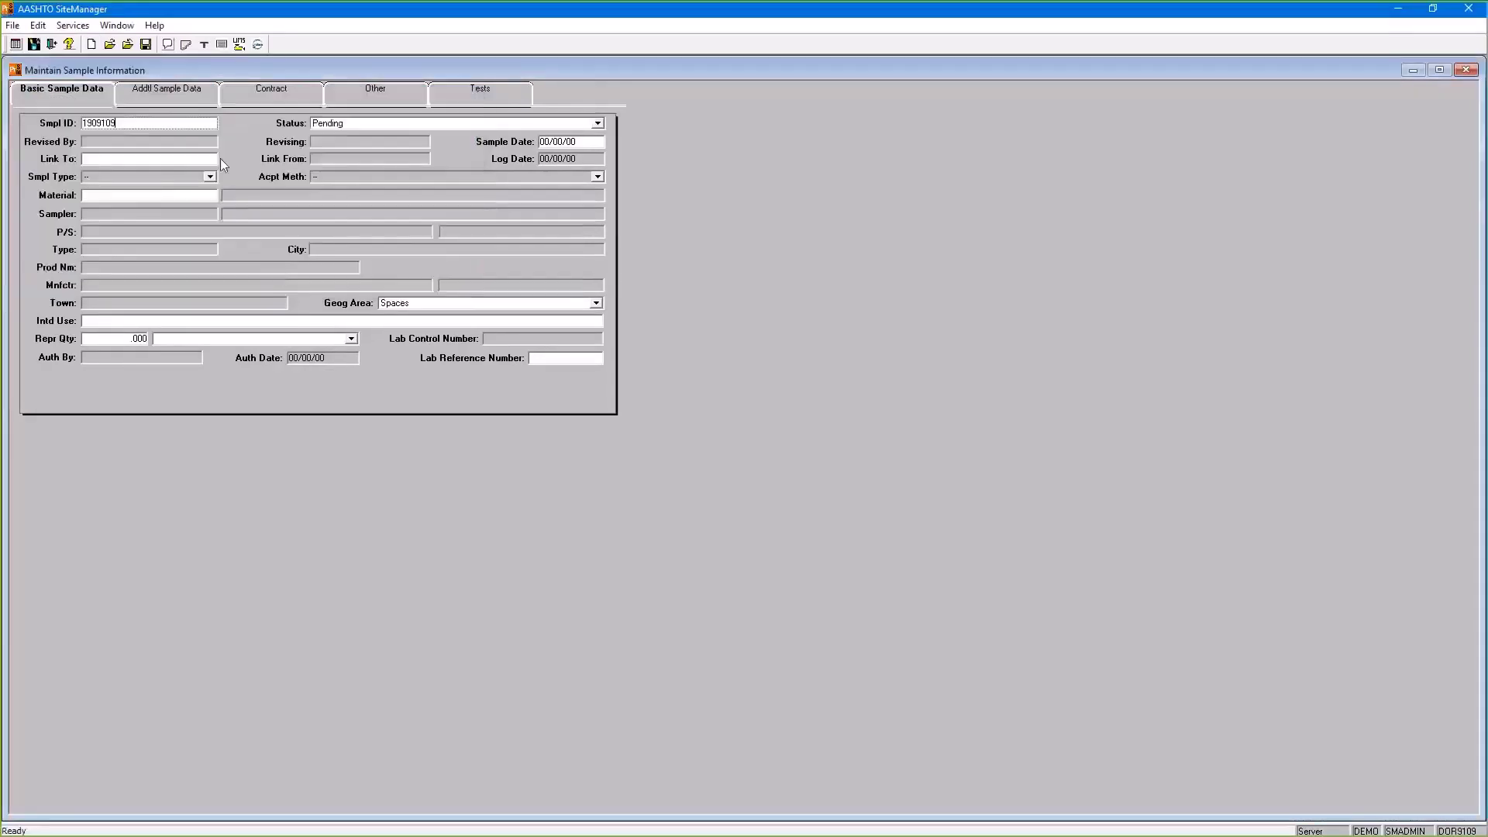
{"action": "right_click", "coordinate": [151, 122]}
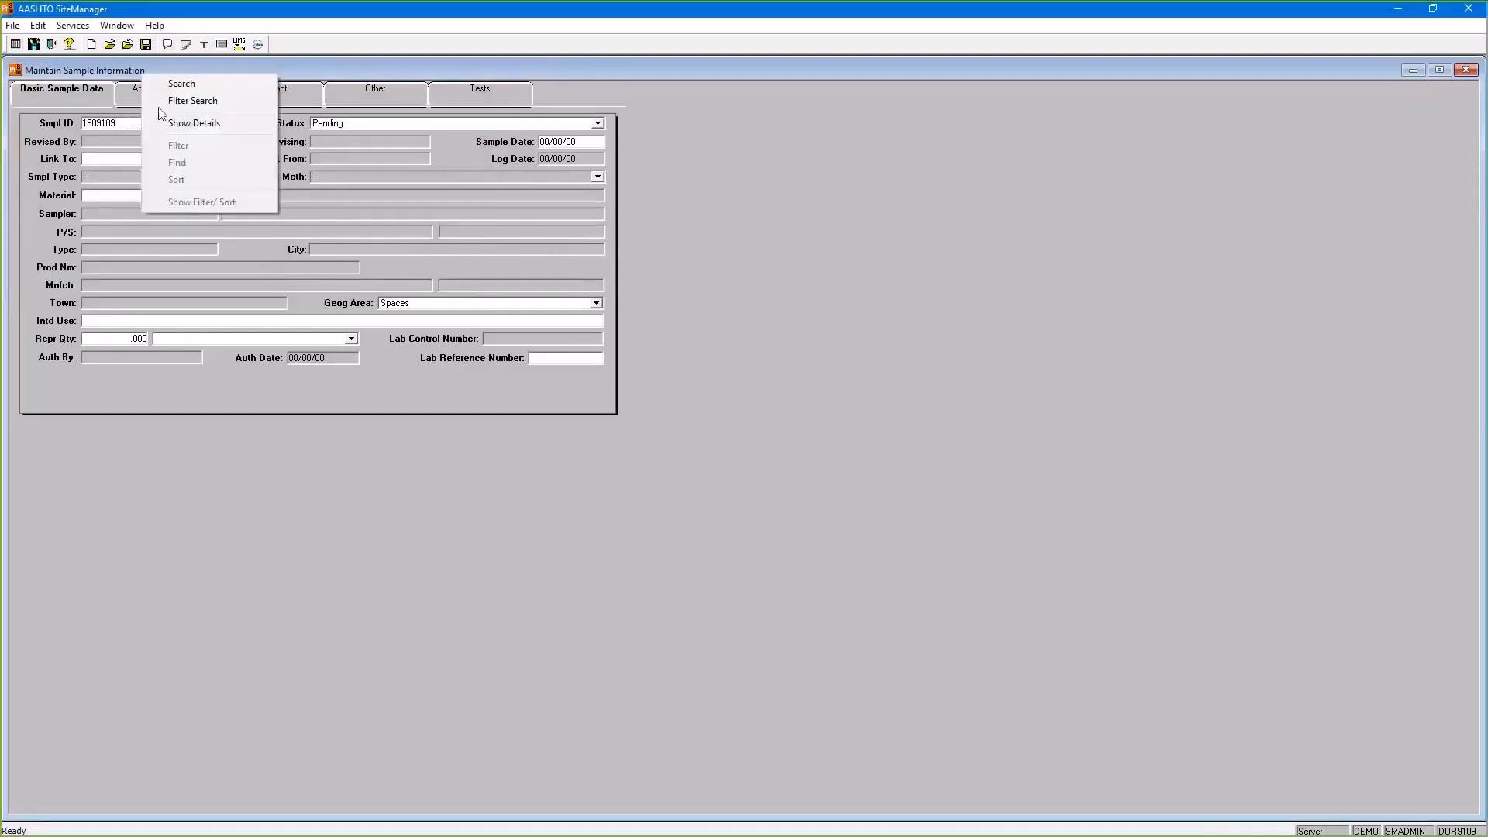
{"action": "left_click", "coordinate": [160, 105]}
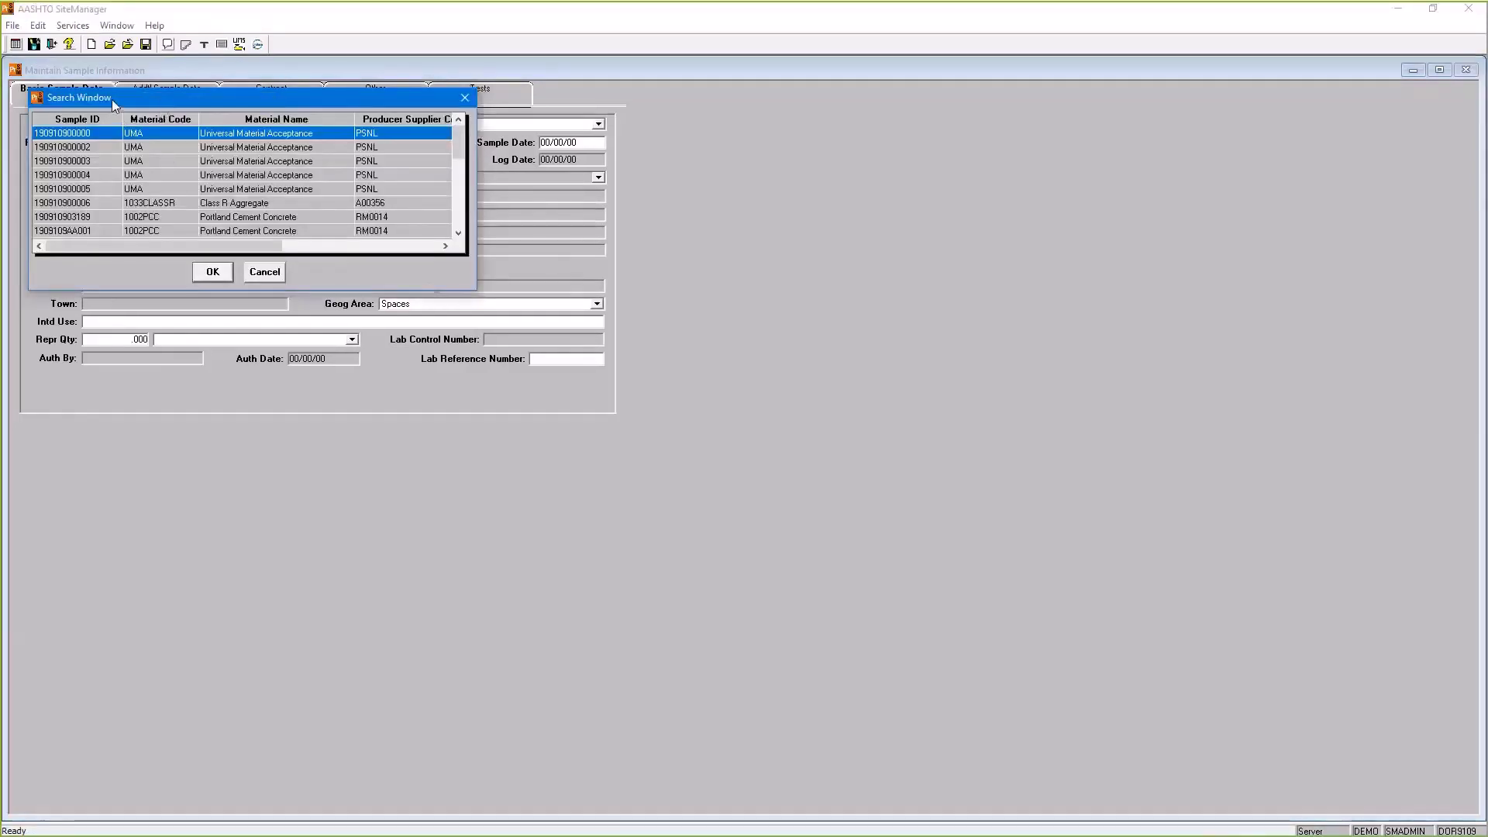
{"action": "left_click_drag", "start_coordinate": [116, 100], "coordinate": [288, 107]}
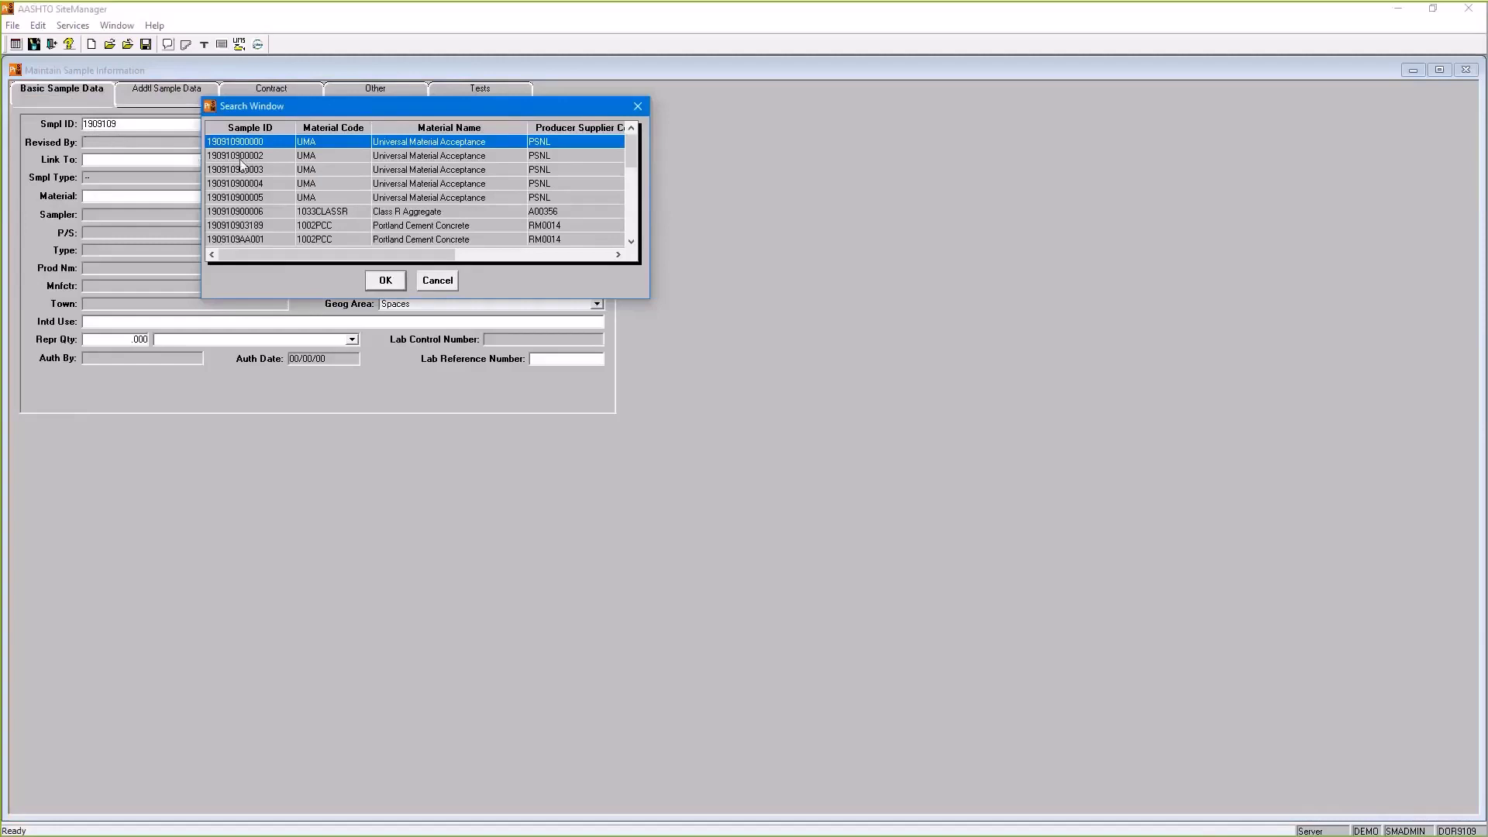
{"action": "scroll", "coordinate": [314, 174], "scroll_direction": "down", "scroll_amount": 3}
{"action": "scroll", "coordinate": [315, 177], "scroll_direction": "down", "scroll_amount": 3}
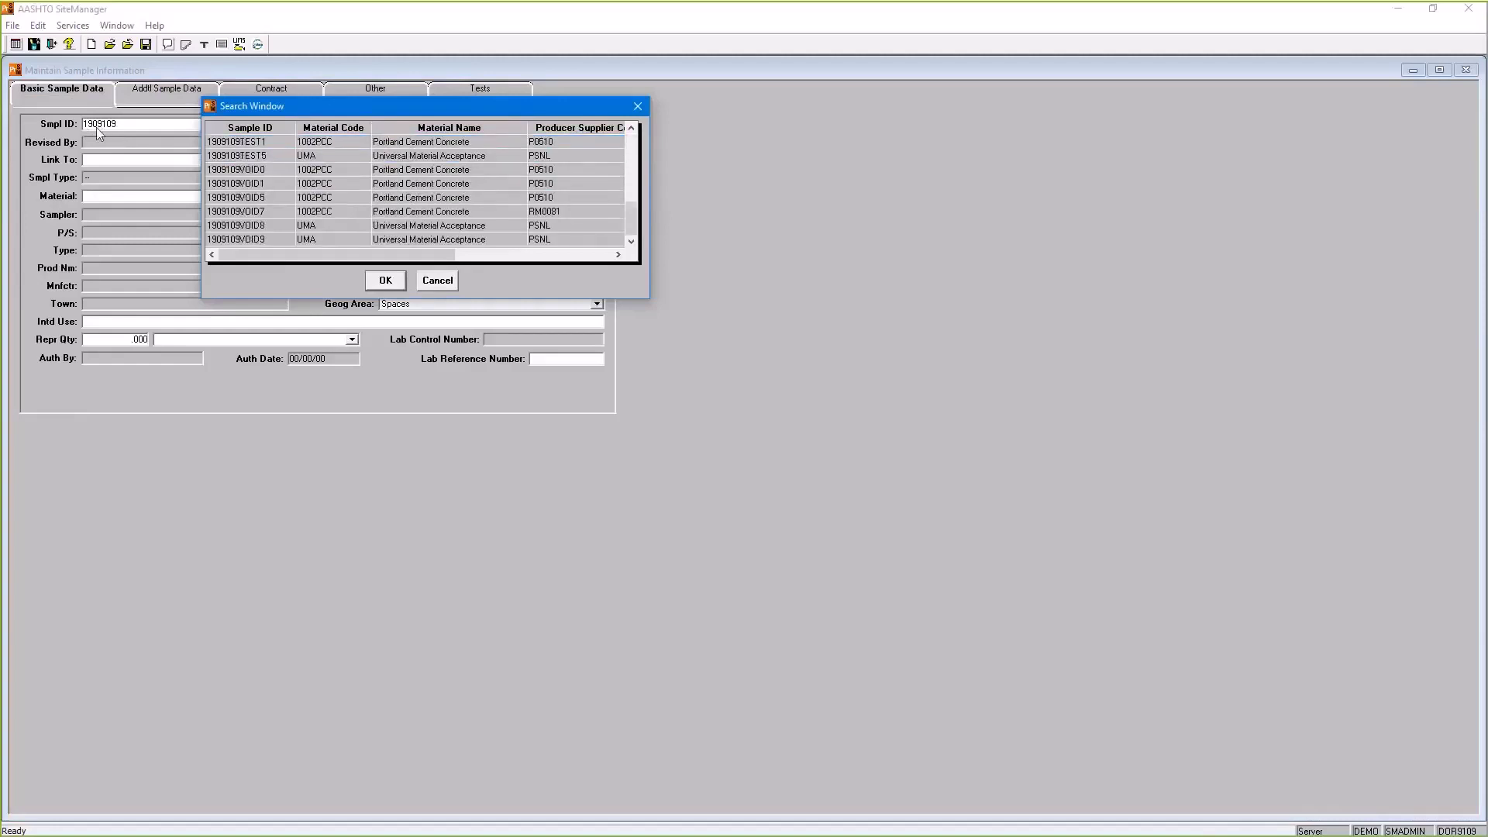
{"action": "left_click", "coordinate": [274, 171]}
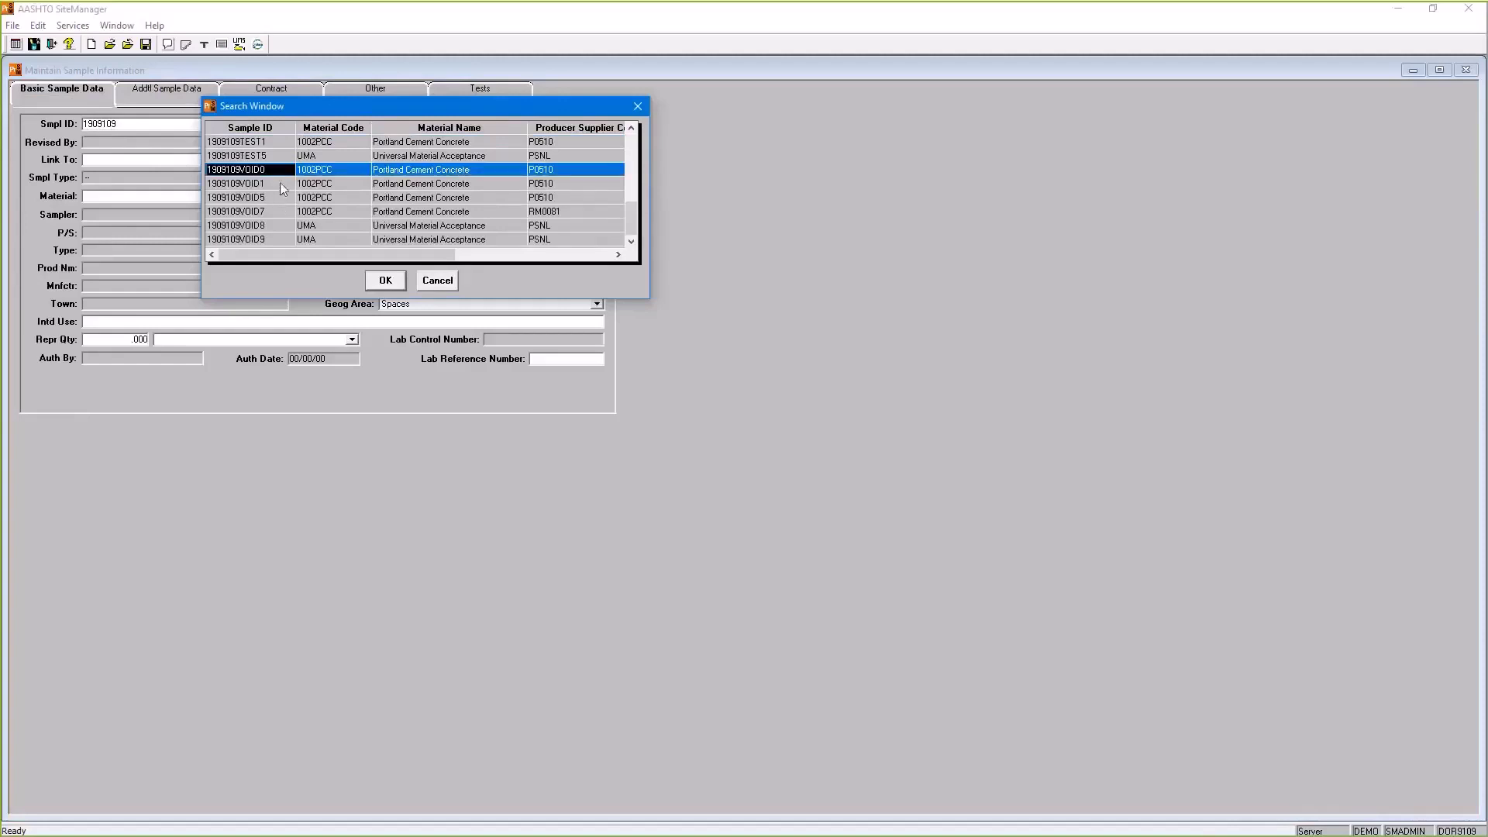
{"action": "scroll", "coordinate": [267, 179], "scroll_direction": "up", "scroll_amount": 2}
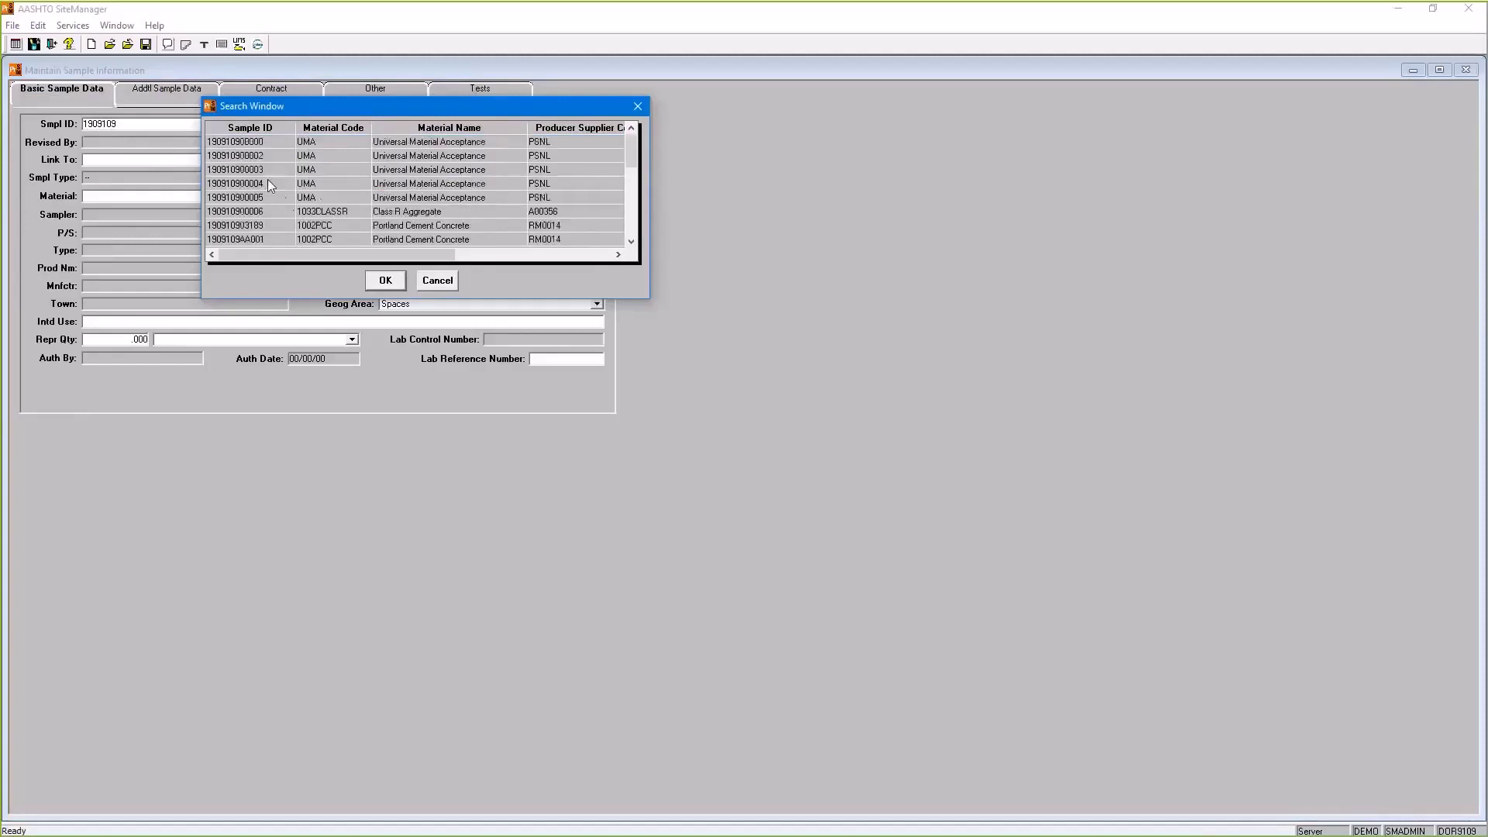
{"action": "scroll", "coordinate": [279, 196], "scroll_direction": "up", "scroll_amount": 2}
{"action": "scroll", "coordinate": [283, 194], "scroll_direction": "down", "scroll_amount": 3}
{"action": "scroll", "coordinate": [282, 199], "scroll_direction": "up", "scroll_amount": 3}
{"action": "scroll", "coordinate": [282, 198], "scroll_direction": "down", "scroll_amount": 3}
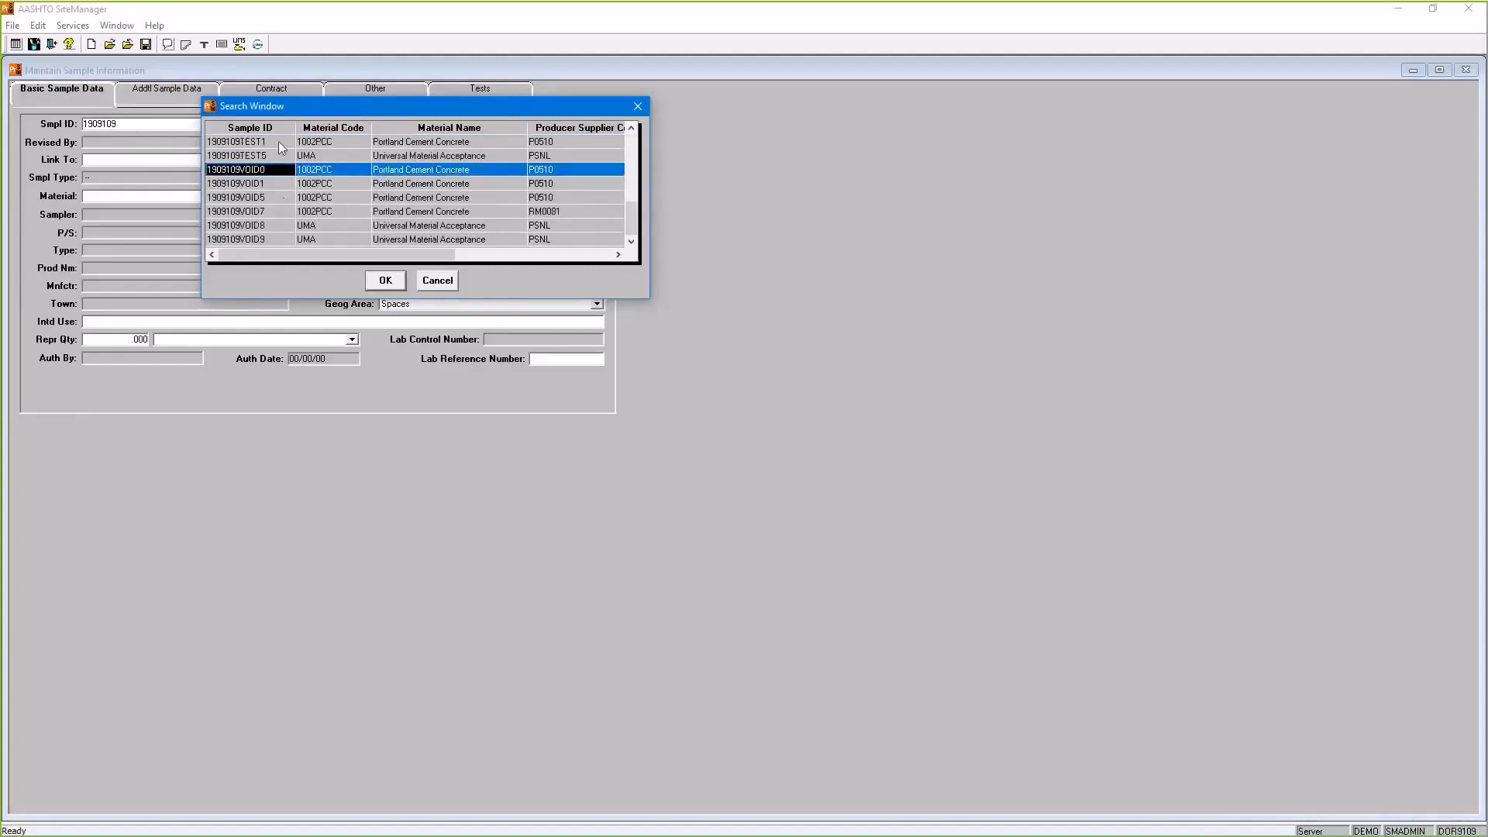
{"action": "left_click", "coordinate": [437, 280]}
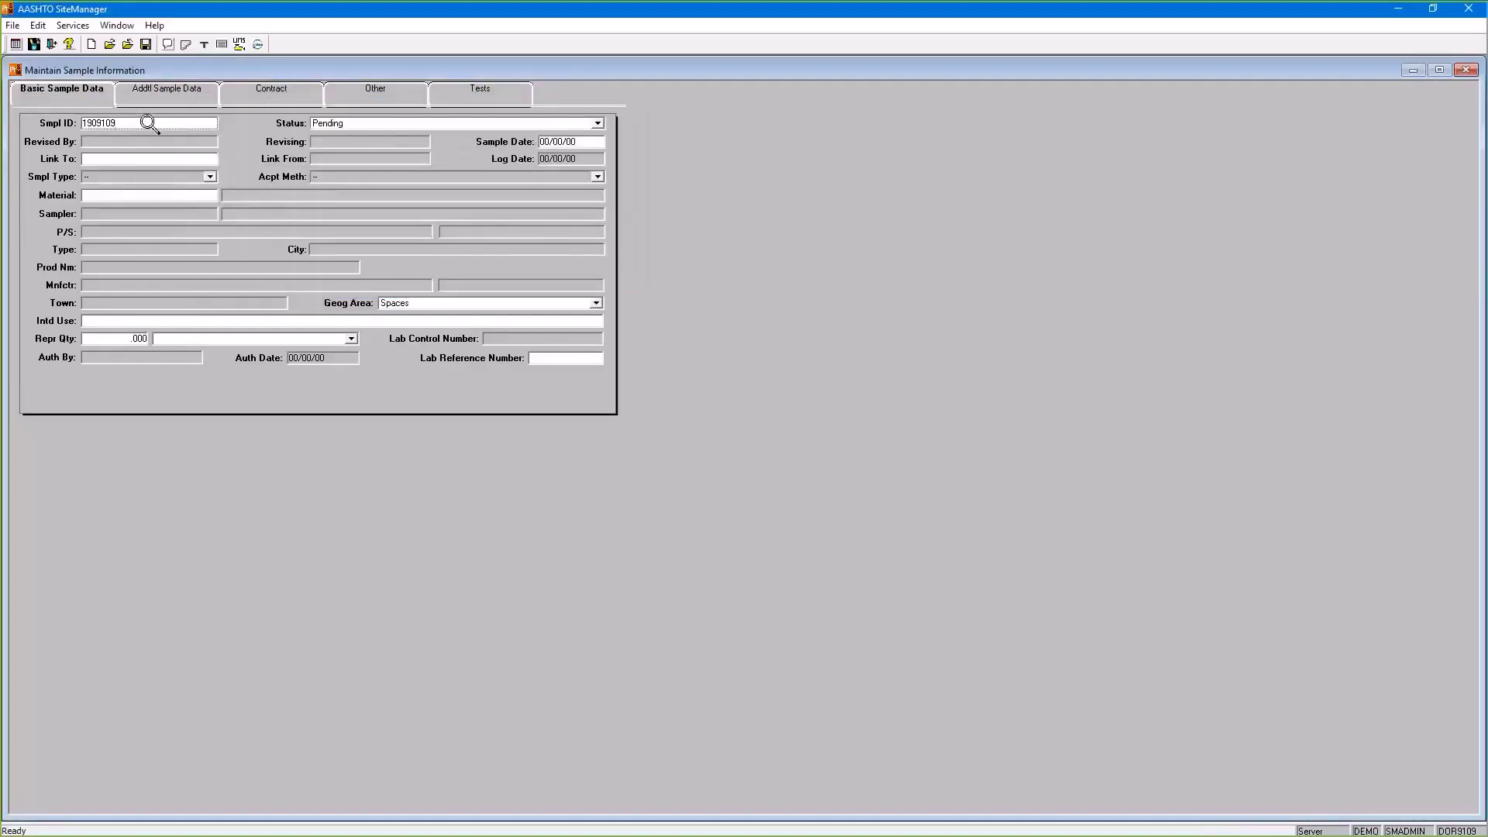
{"action": "left_click", "coordinate": [125, 123]}
{"action": "type", "text": "1TEST"}
Run a Filter Search on 1909109TEST, review the matching samples and dismiss the results.
{"action": "right_click", "coordinate": [184, 123]}
{"action": "left_click", "coordinate": [208, 104]}
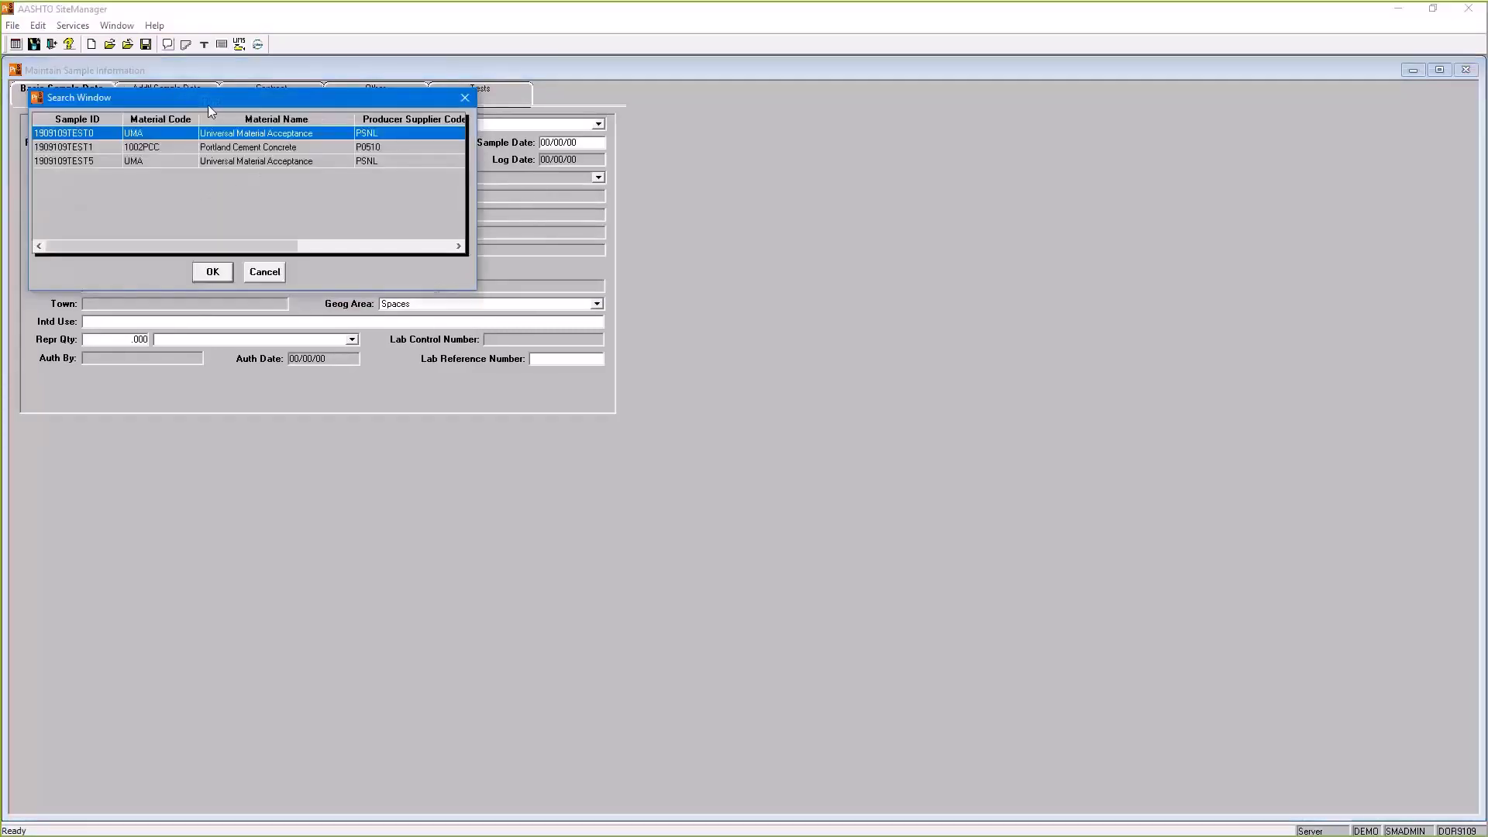
{"action": "left_click_drag", "start_coordinate": [210, 106], "coordinate": [447, 124]}
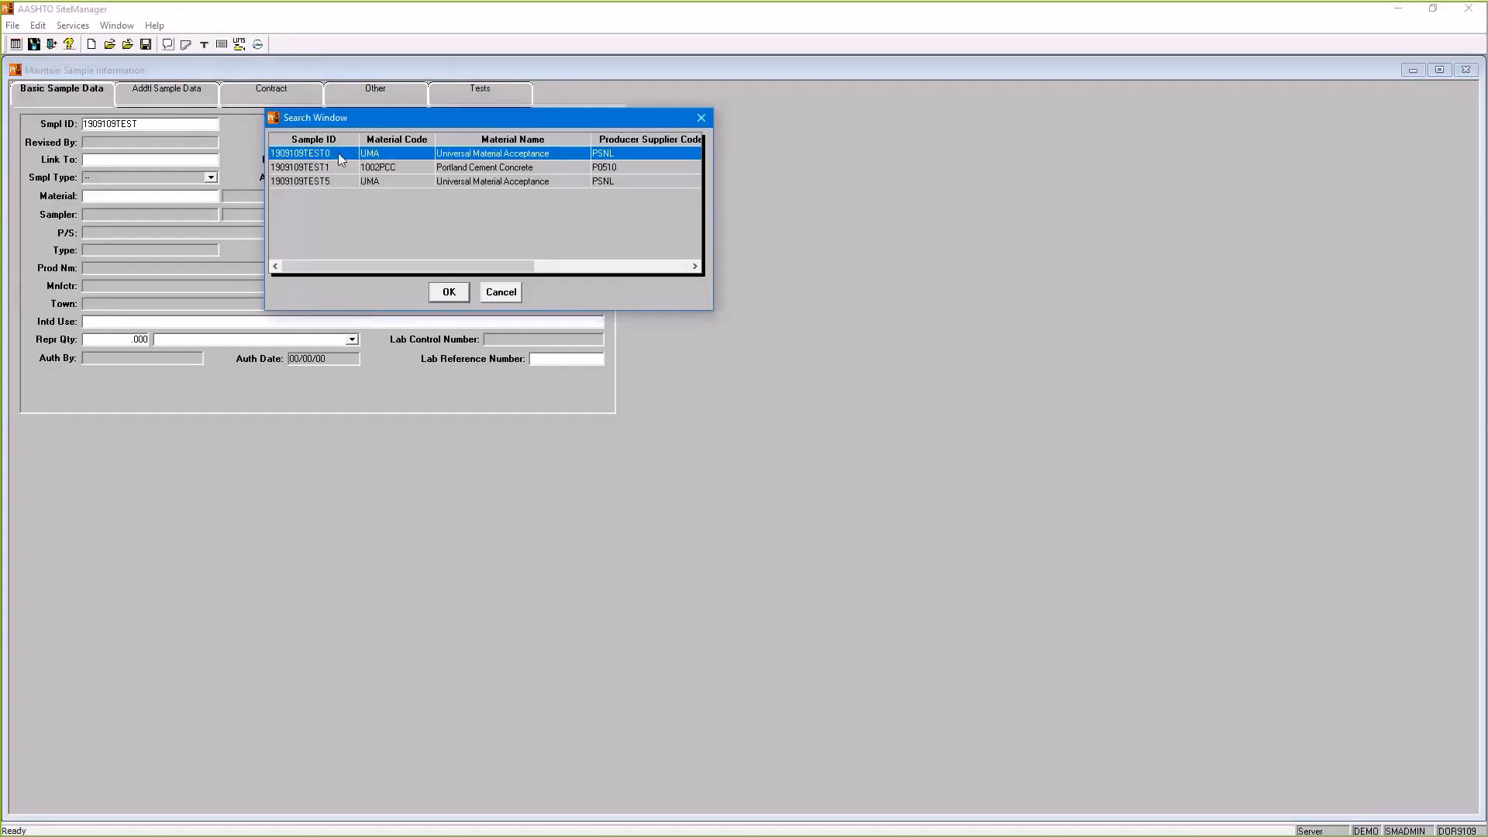
{"action": "left_click", "coordinate": [510, 293]}
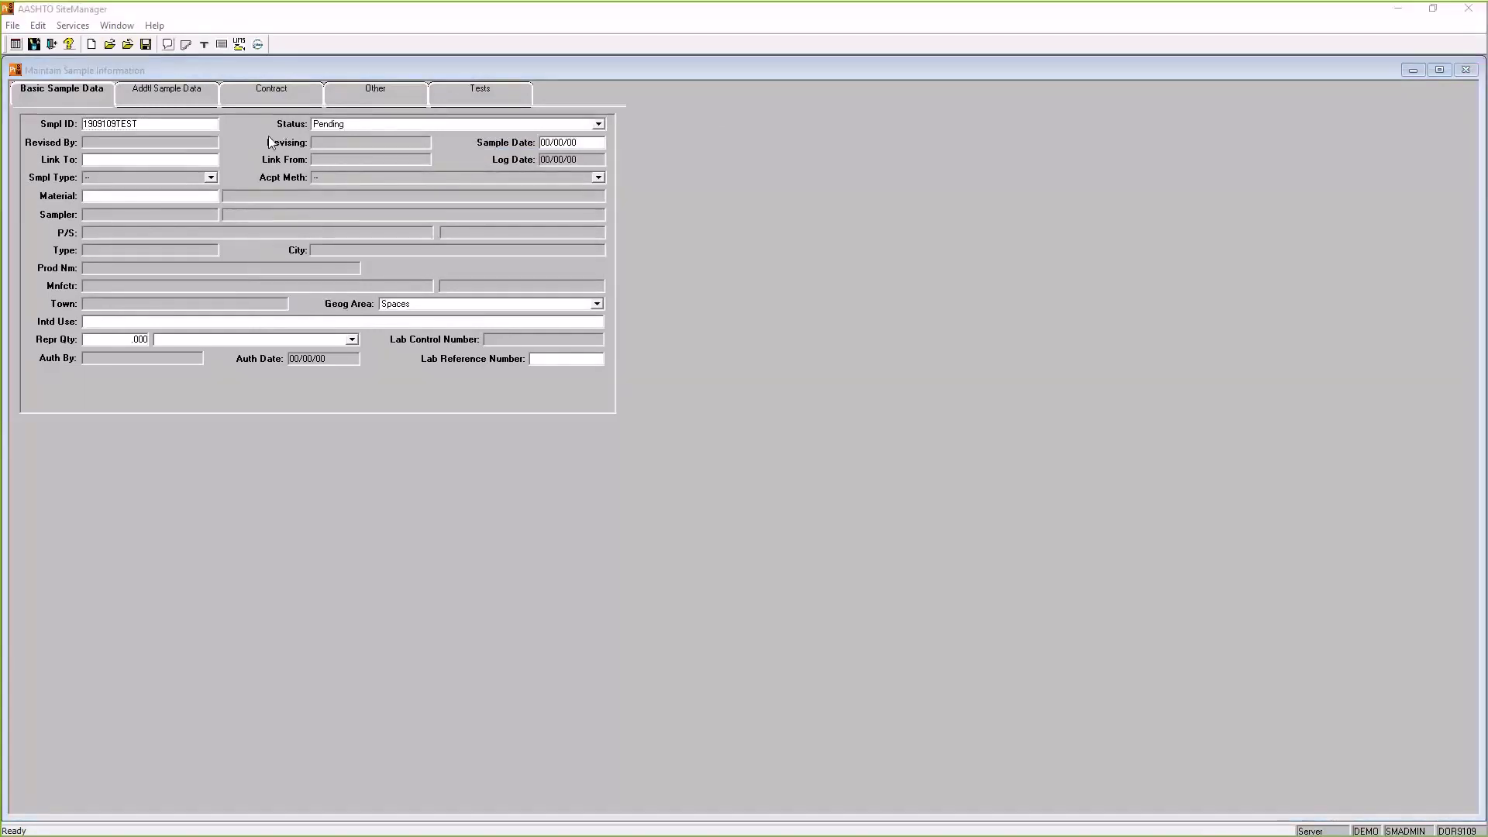
Repeat the Filter Search and load completed sample 1909109TEST1 into the form.
{"action": "right_click", "coordinate": [150, 123]}
{"action": "left_click", "coordinate": [221, 104]}
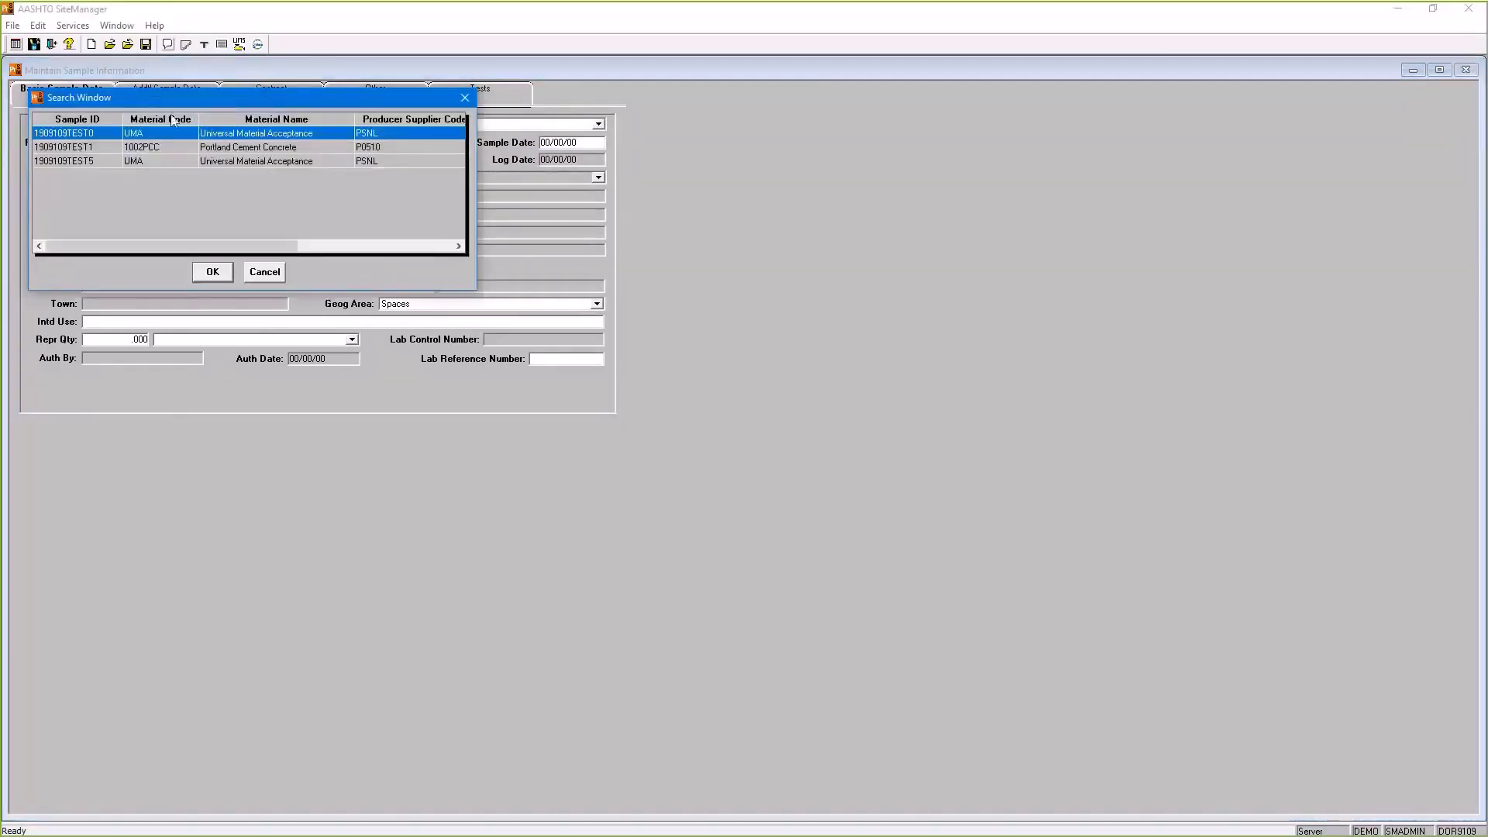
{"action": "double_click", "coordinate": [140, 147]}
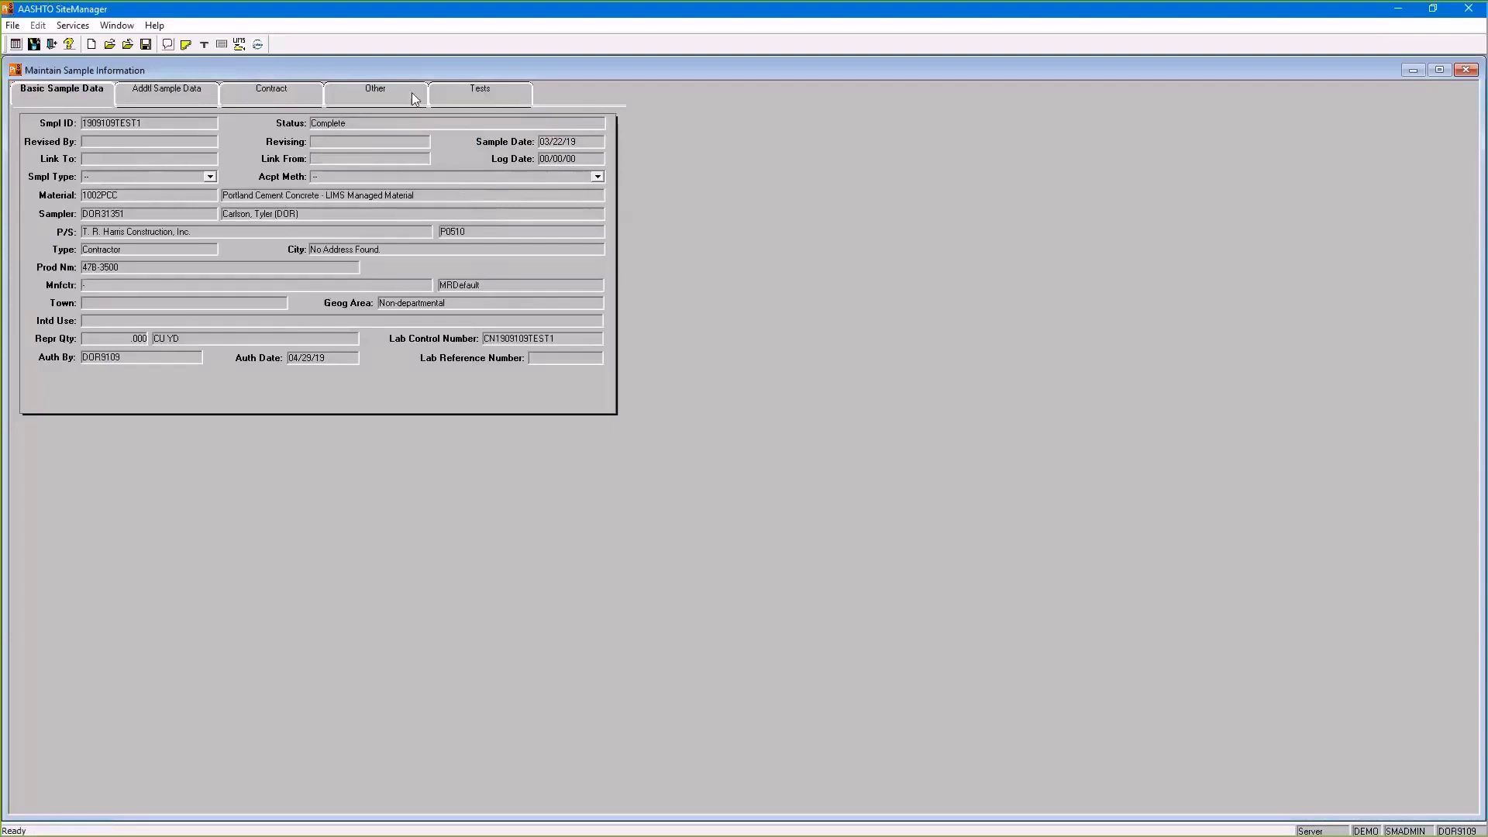
{"action": "left_click", "coordinate": [76, 27]}
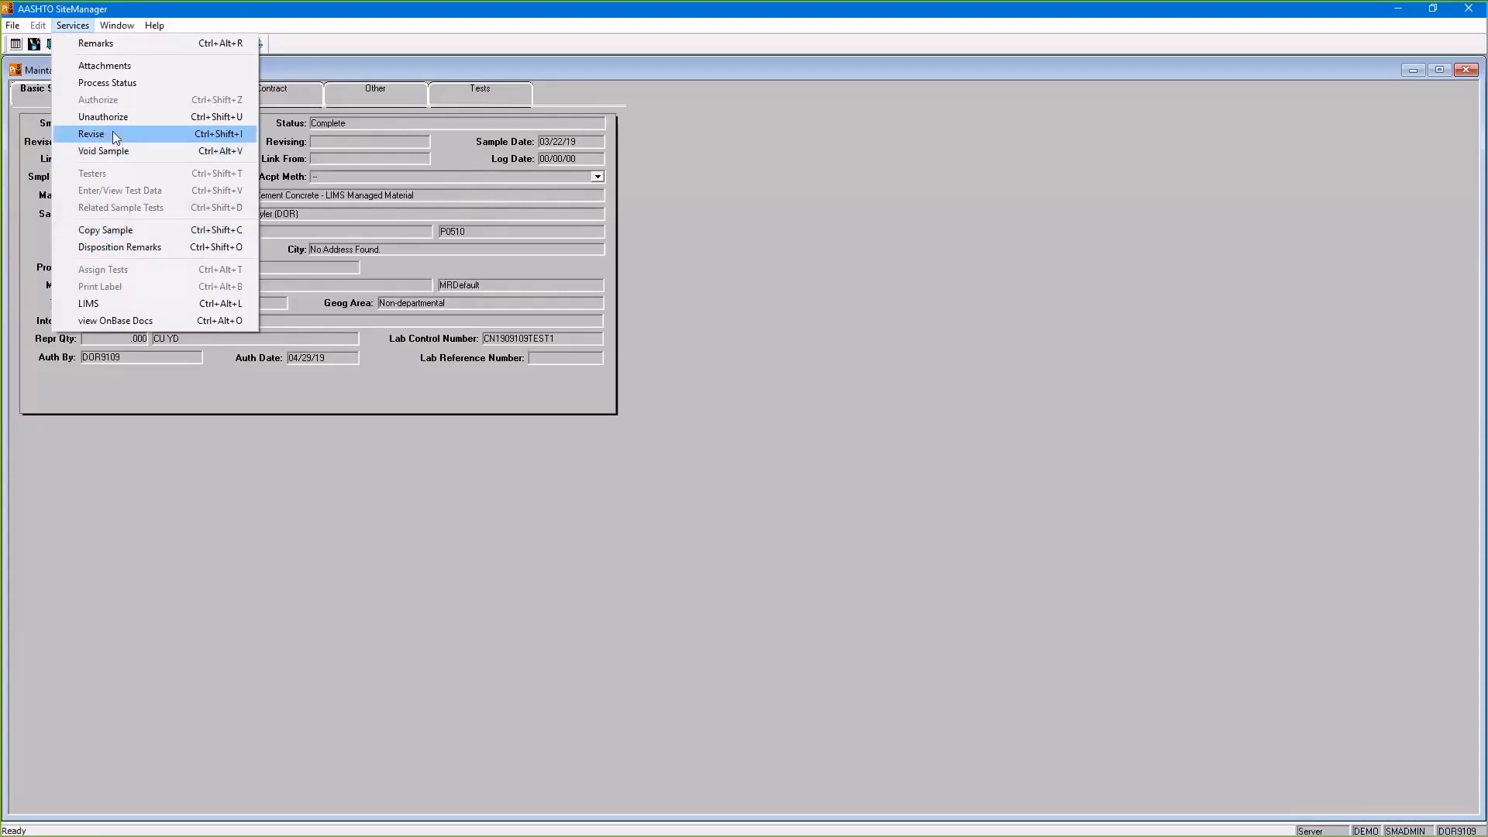
{"action": "left_click", "coordinate": [853, 173]}
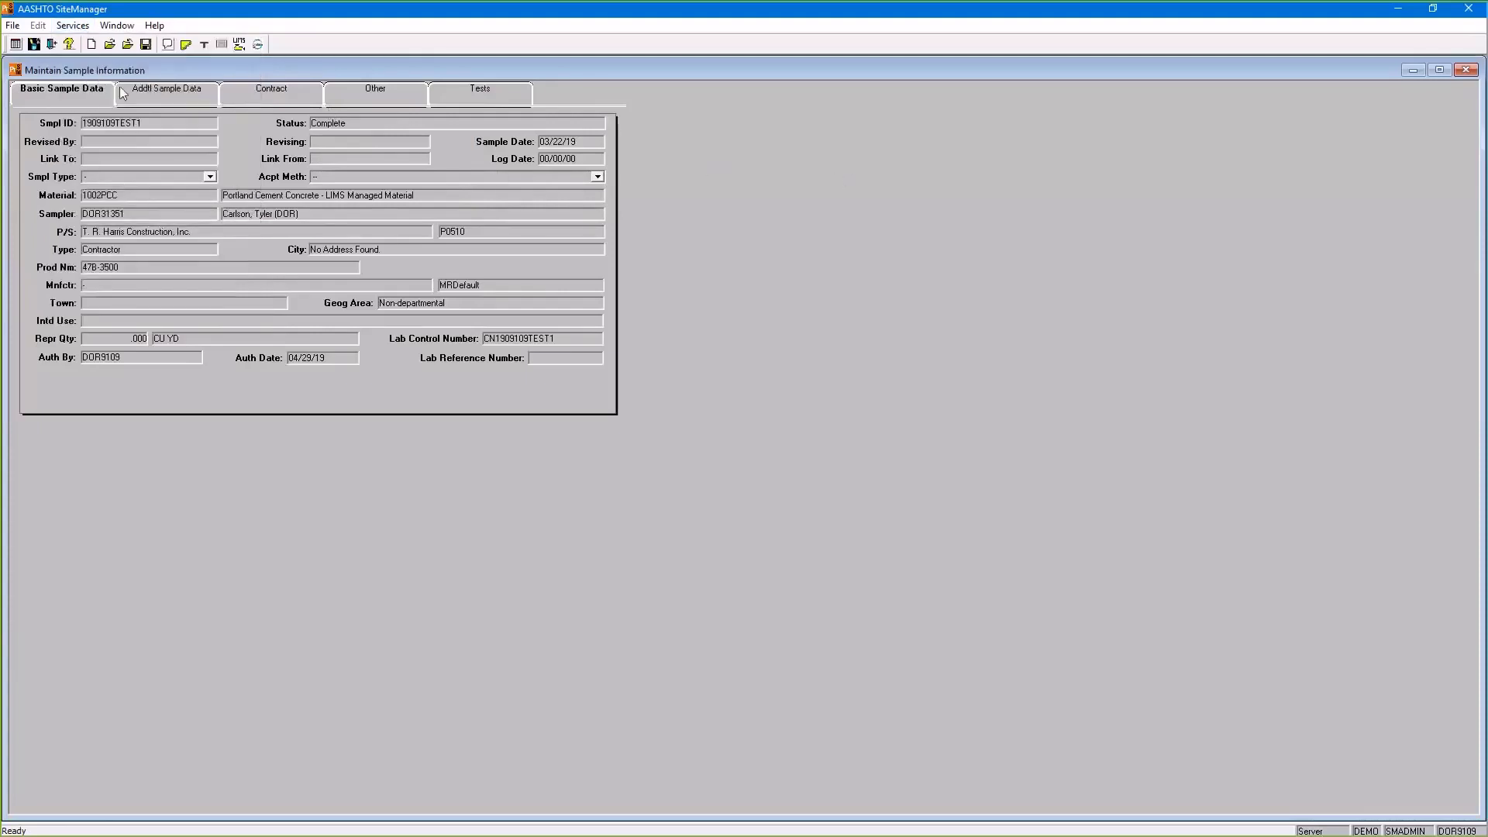
Revise 1909109TEST1 via Services > Revise into pending sample 1909109TEST9 and save it.
{"action": "left_click", "coordinate": [85, 31]}
{"action": "left_click", "coordinate": [93, 134]}
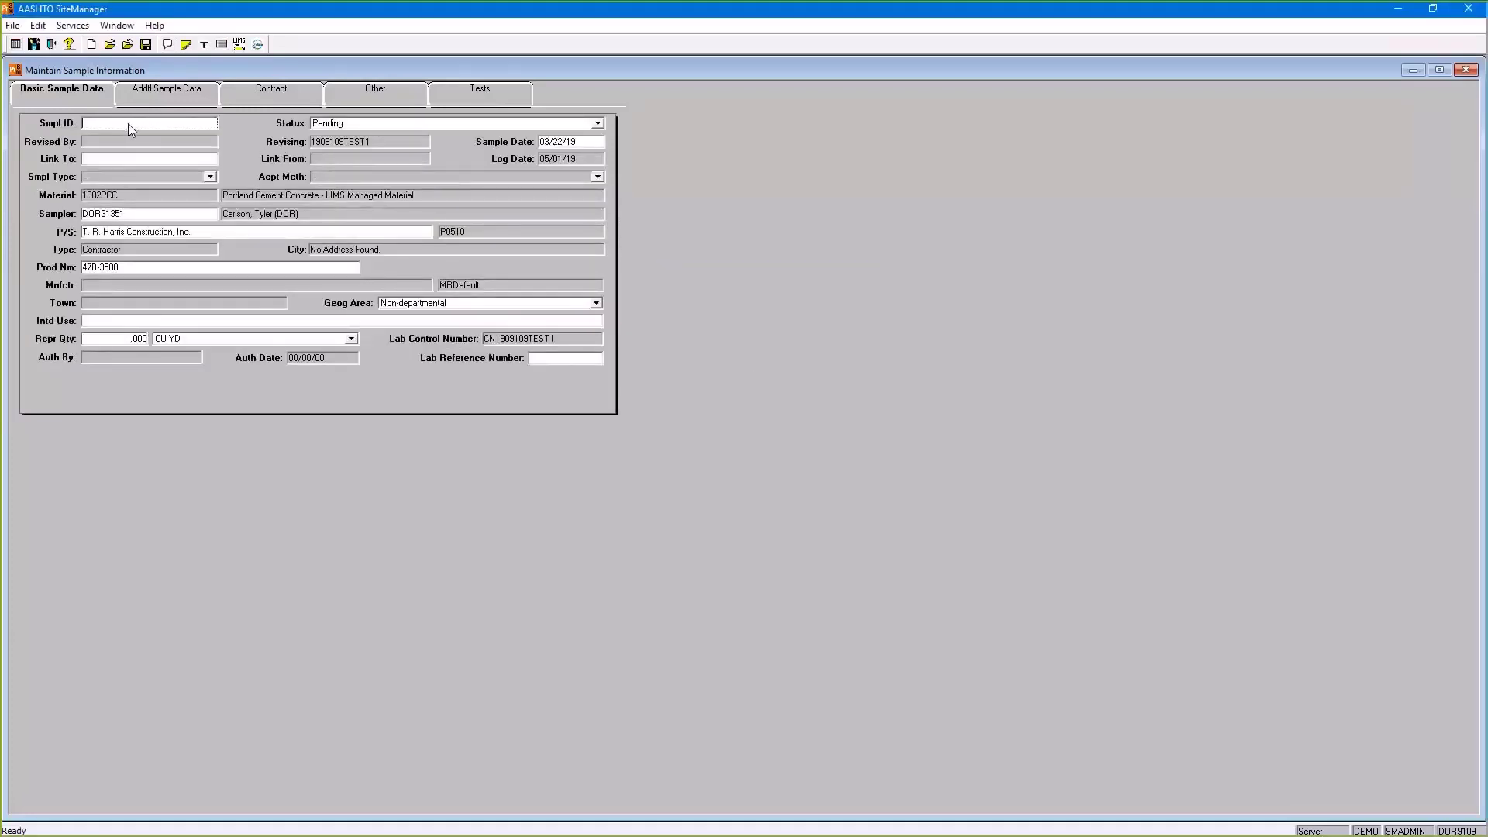
{"action": "type", "text": "190"}
{"action": "type", "text": "9109"}
{"action": "type", "text": "TEST9"}
{"action": "key", "text": "Tab"}
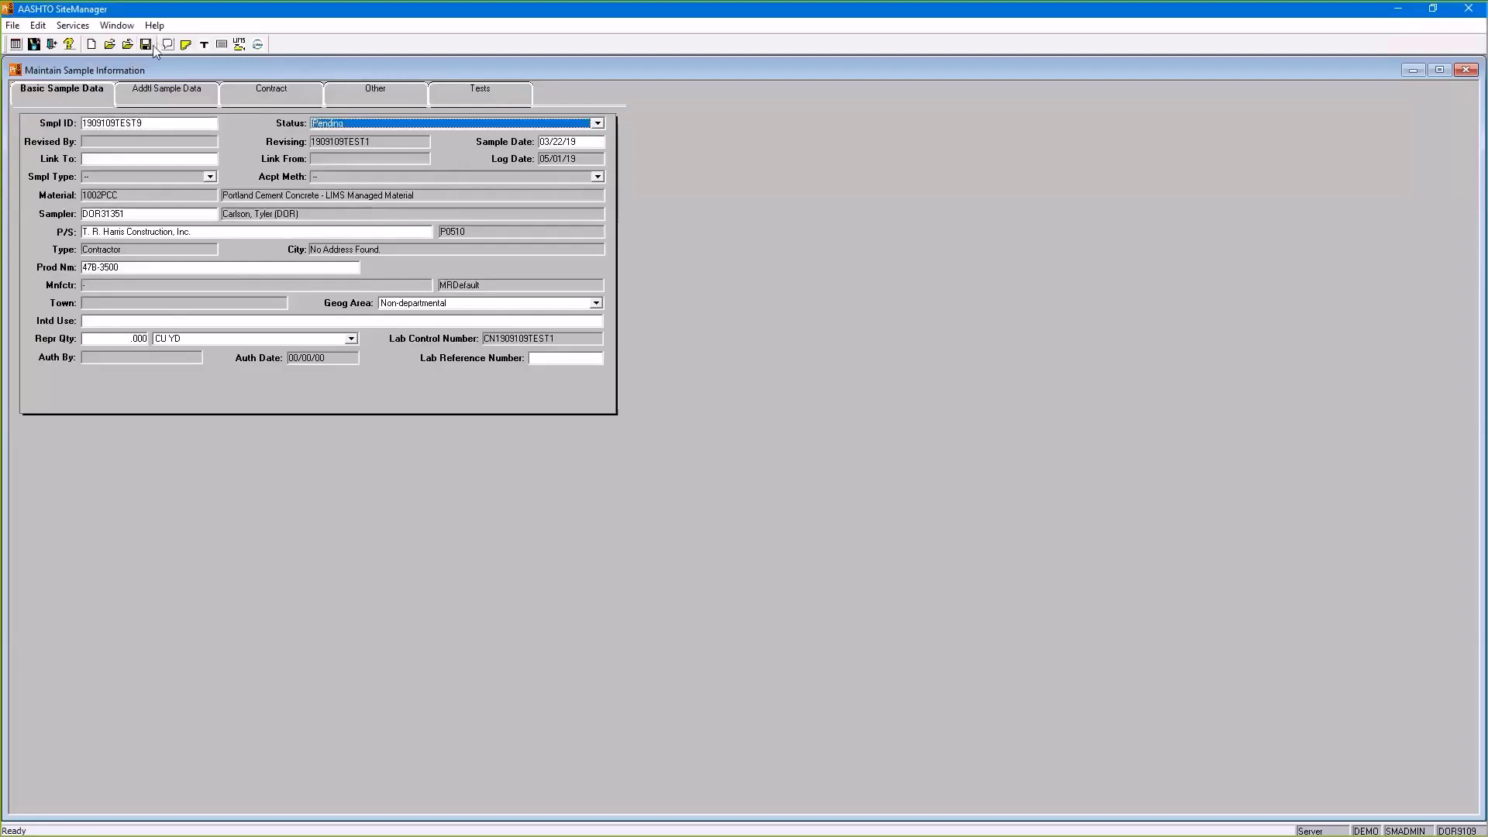
{"action": "left_click", "coordinate": [146, 44]}
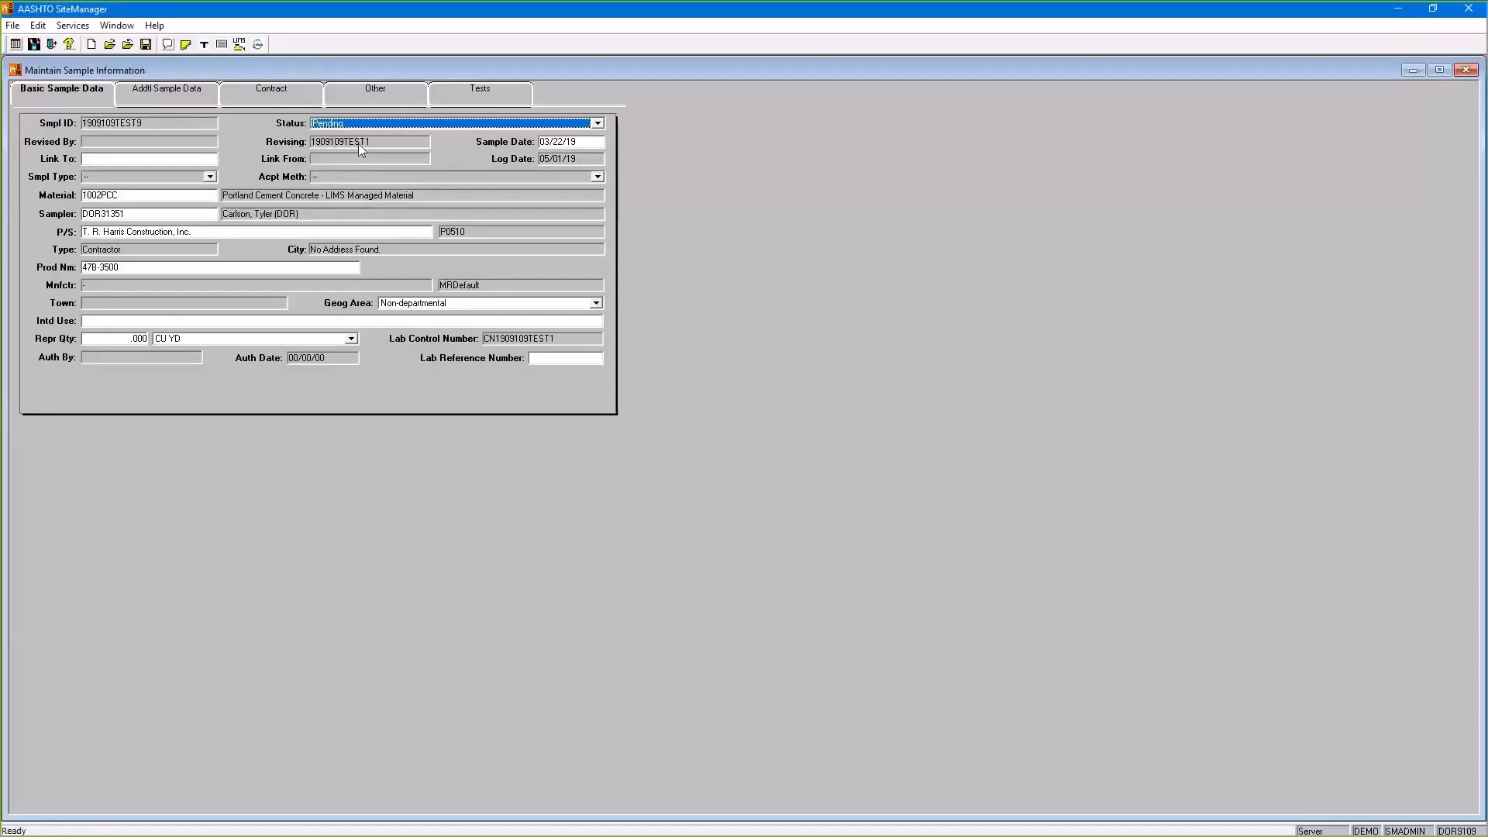
Open a blank Maintain Sample Information form from Sampling and Testing beside the saved 1909109TEST9.
{"action": "left_click", "coordinate": [34, 45]}
{"action": "left_click", "coordinate": [262, 75]}
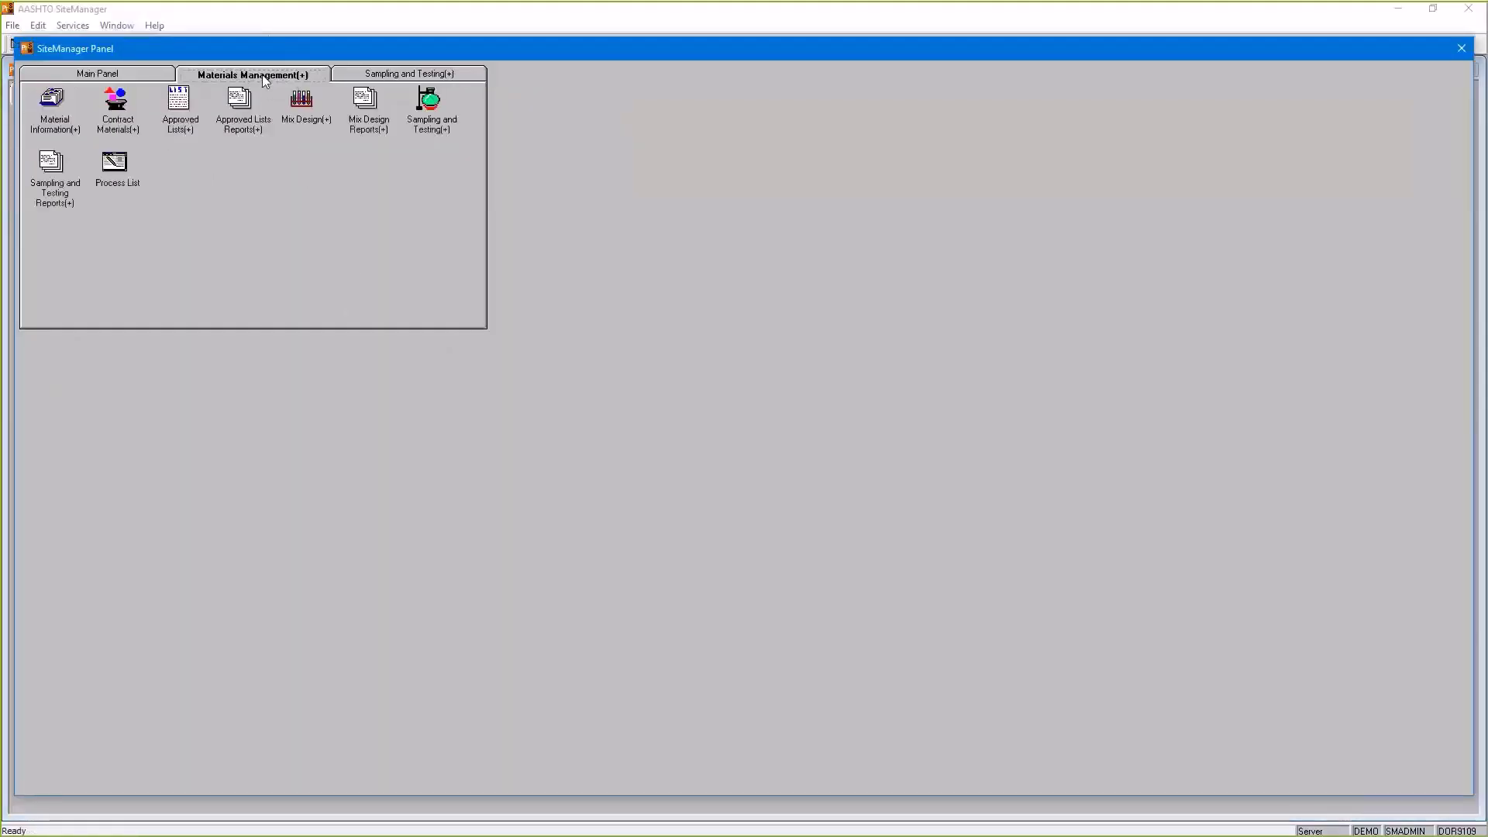
{"action": "left_click", "coordinate": [430, 102]}
{"action": "double_click", "coordinate": [52, 104]}
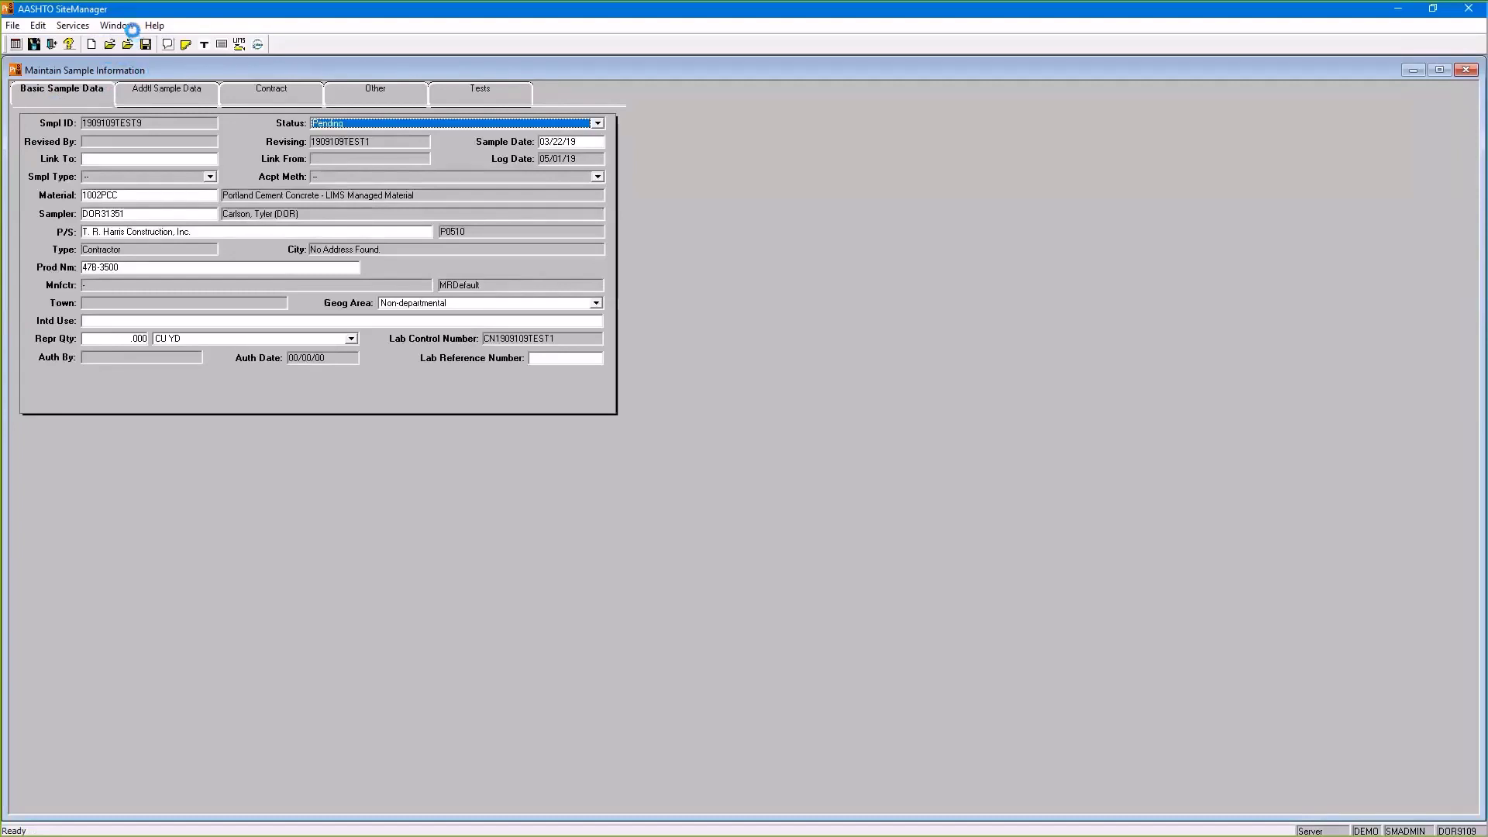
{"action": "left_click", "coordinate": [125, 26]}
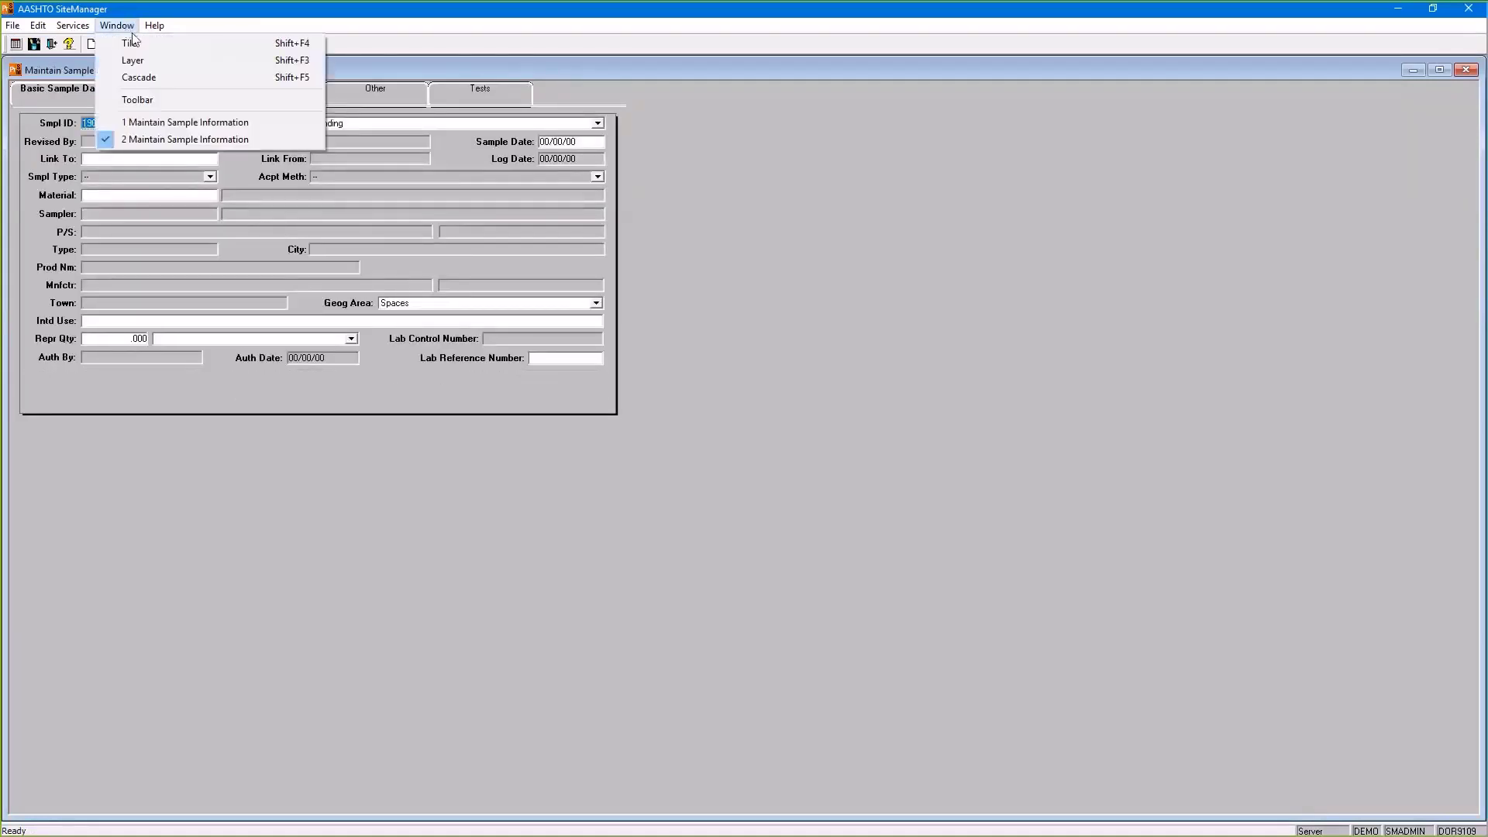
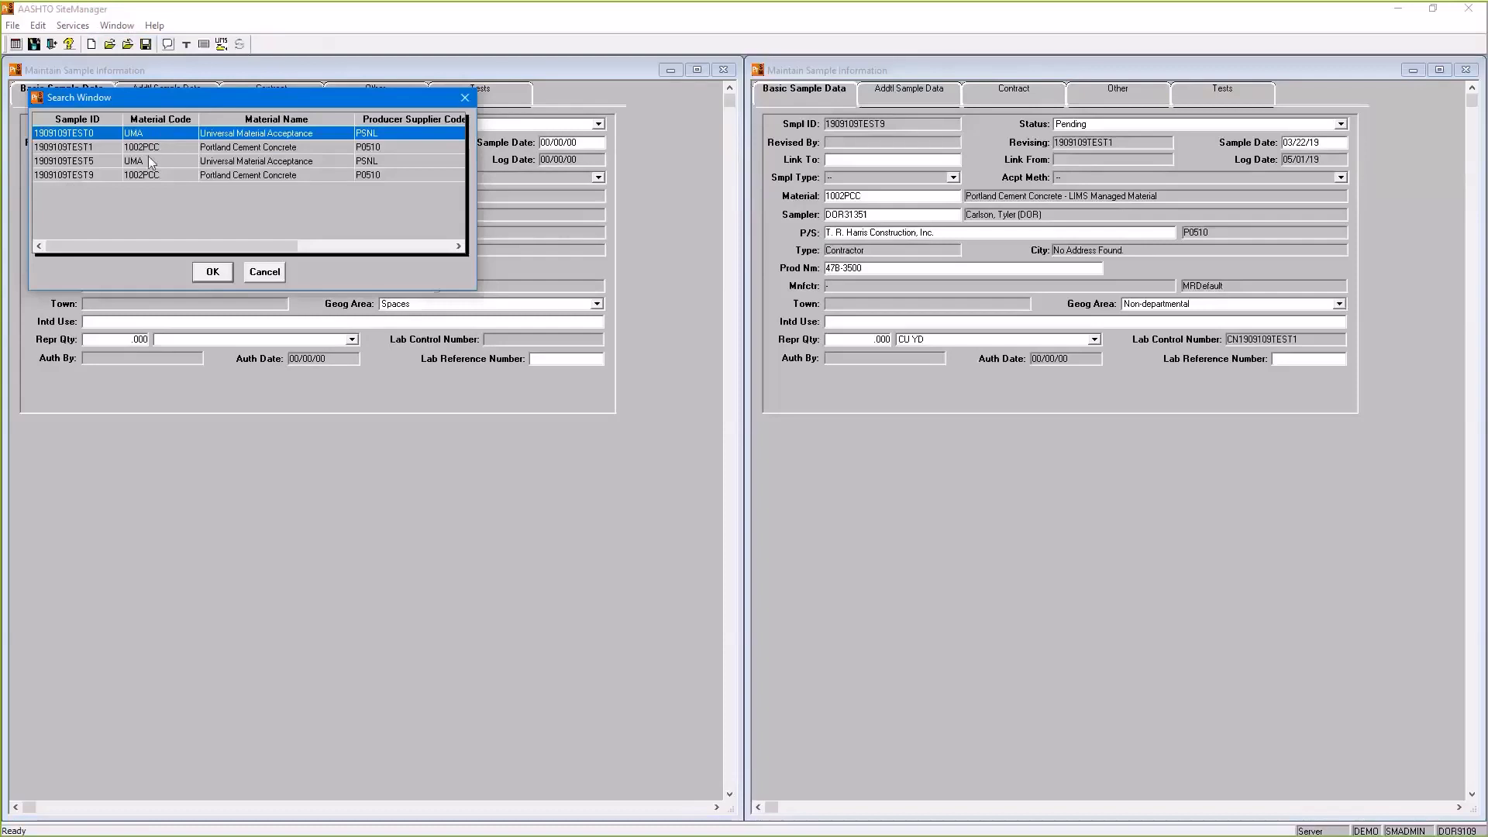
Load sample 1909109TEST1 from the search results into the Maintain Sample Information form.
{"action": "left_click", "coordinate": [151, 160]}
{"action": "double_click", "coordinate": [151, 146]}
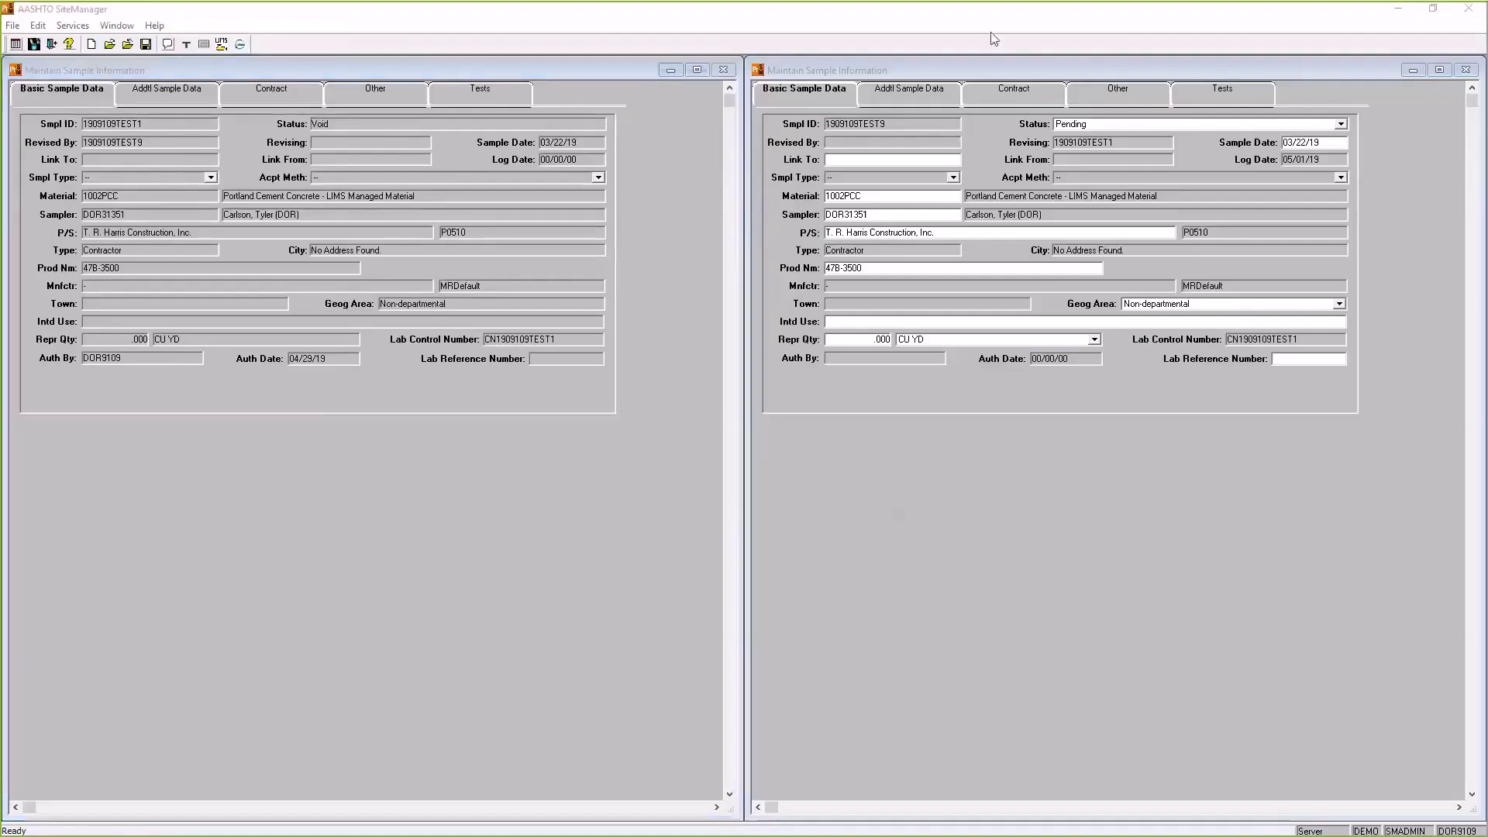
Close the duplicate sample window, start a new blank sample record and run a Sample ID filter search, dismissing the results.
{"action": "left_click", "coordinate": [724, 71]}
{"action": "double_click", "coordinate": [933, 69]}
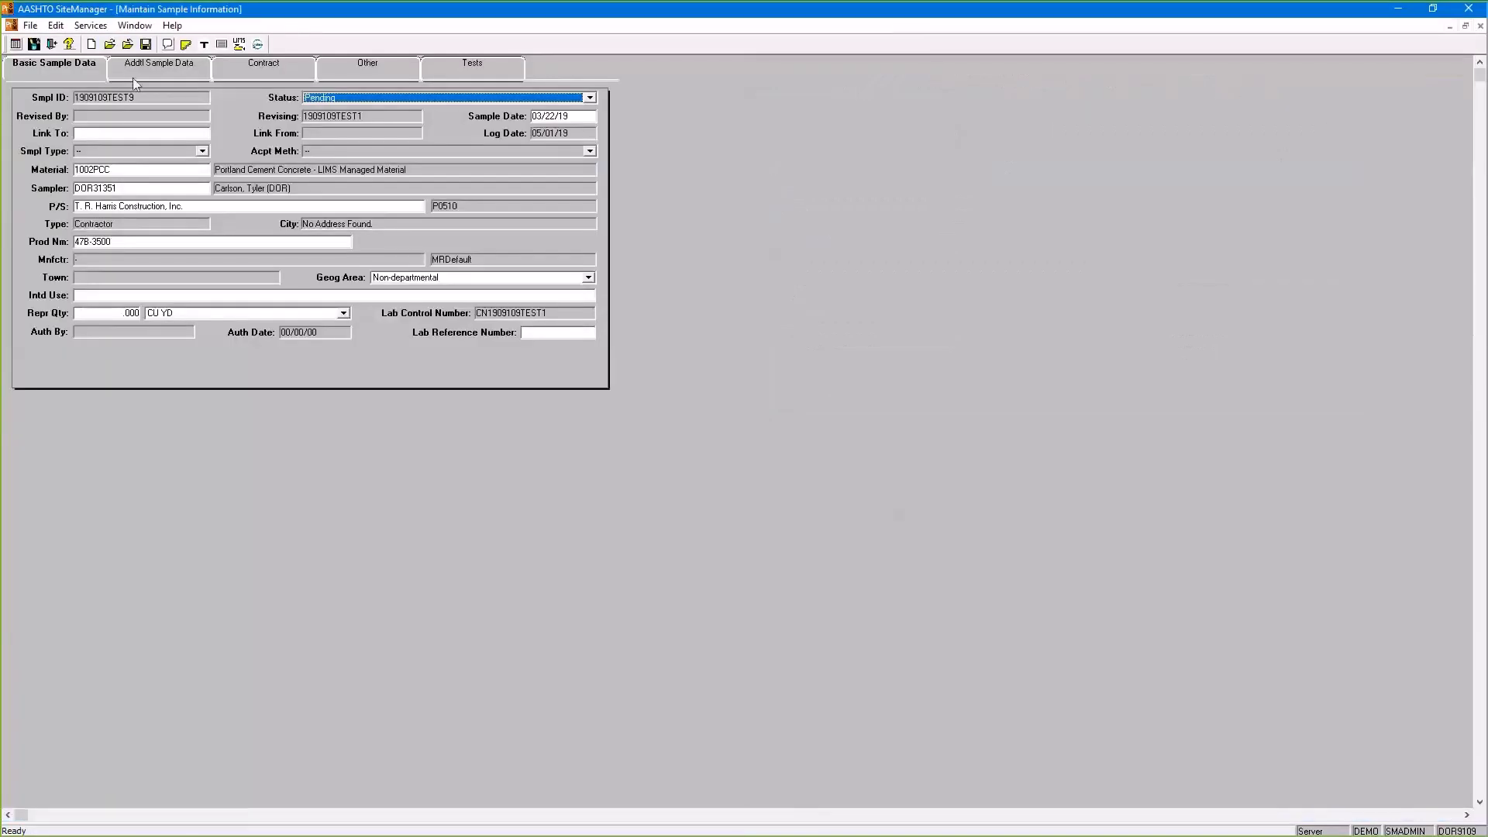
{"action": "left_click", "coordinate": [95, 44]}
{"action": "right_click", "coordinate": [143, 76]}
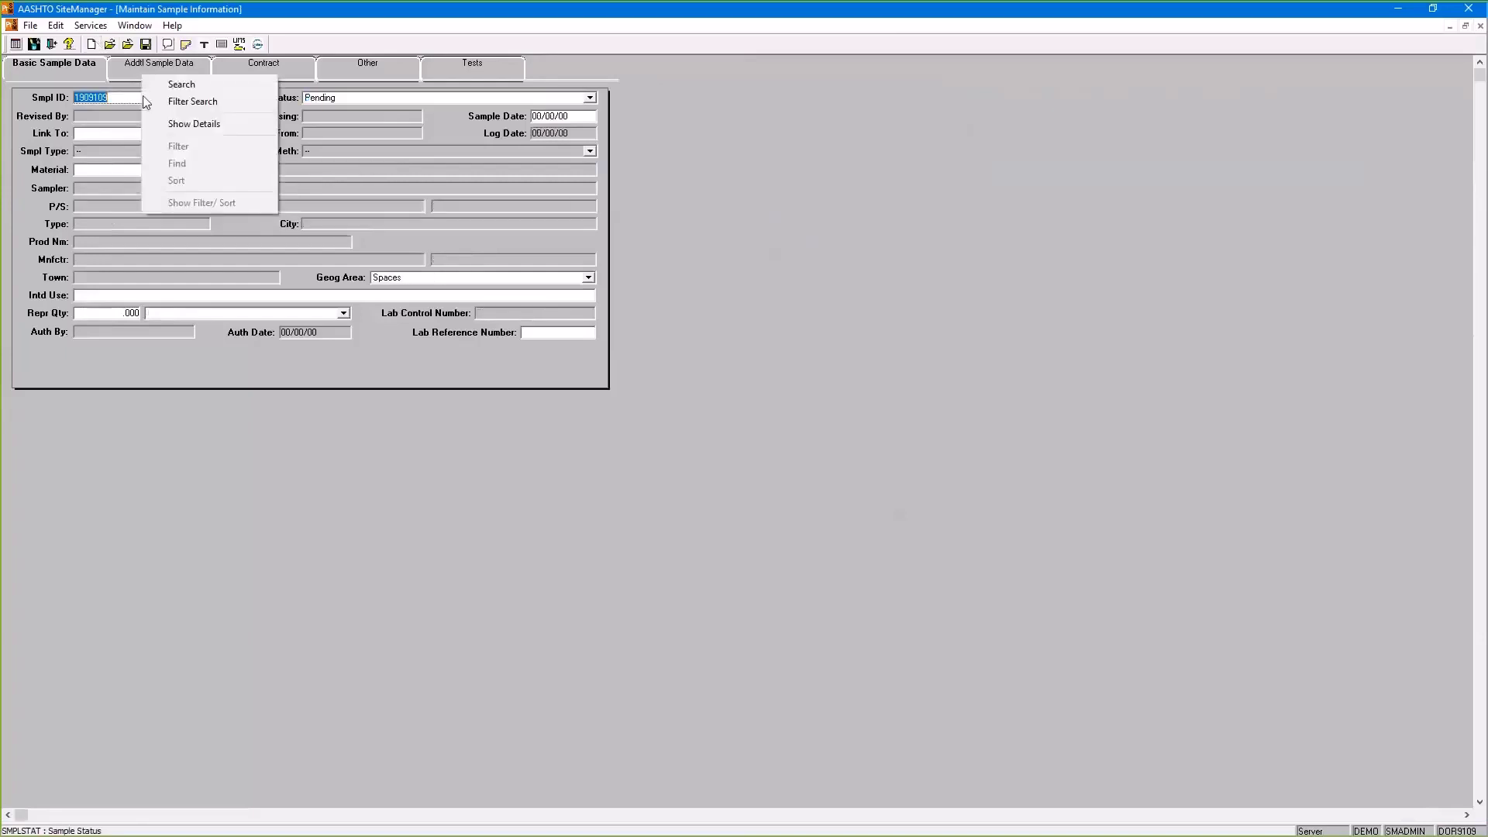
{"action": "left_click", "coordinate": [203, 103]}
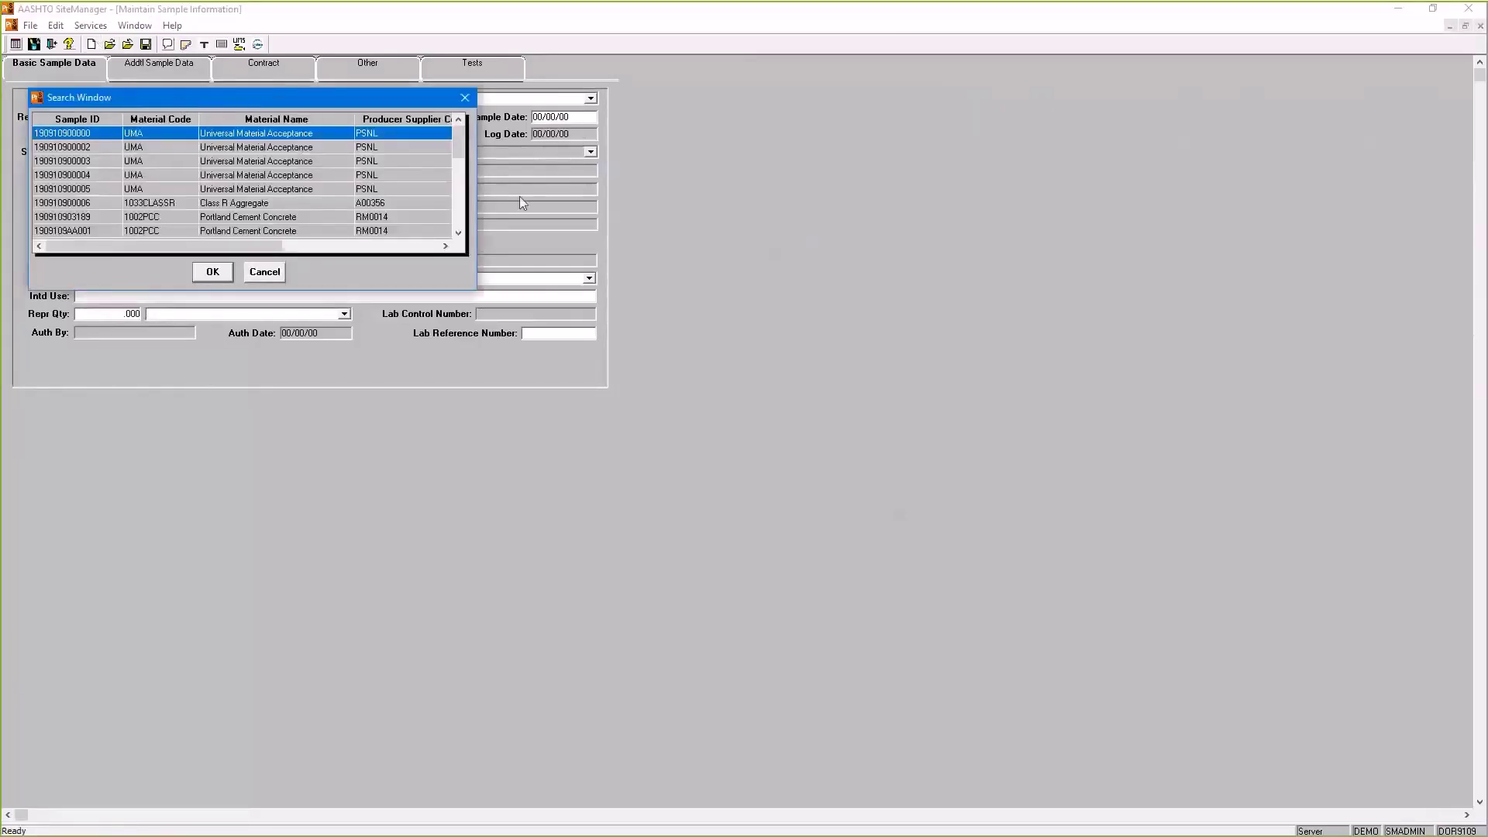
{"action": "left_click_drag", "start_coordinate": [186, 102], "coordinate": [583, 123]}
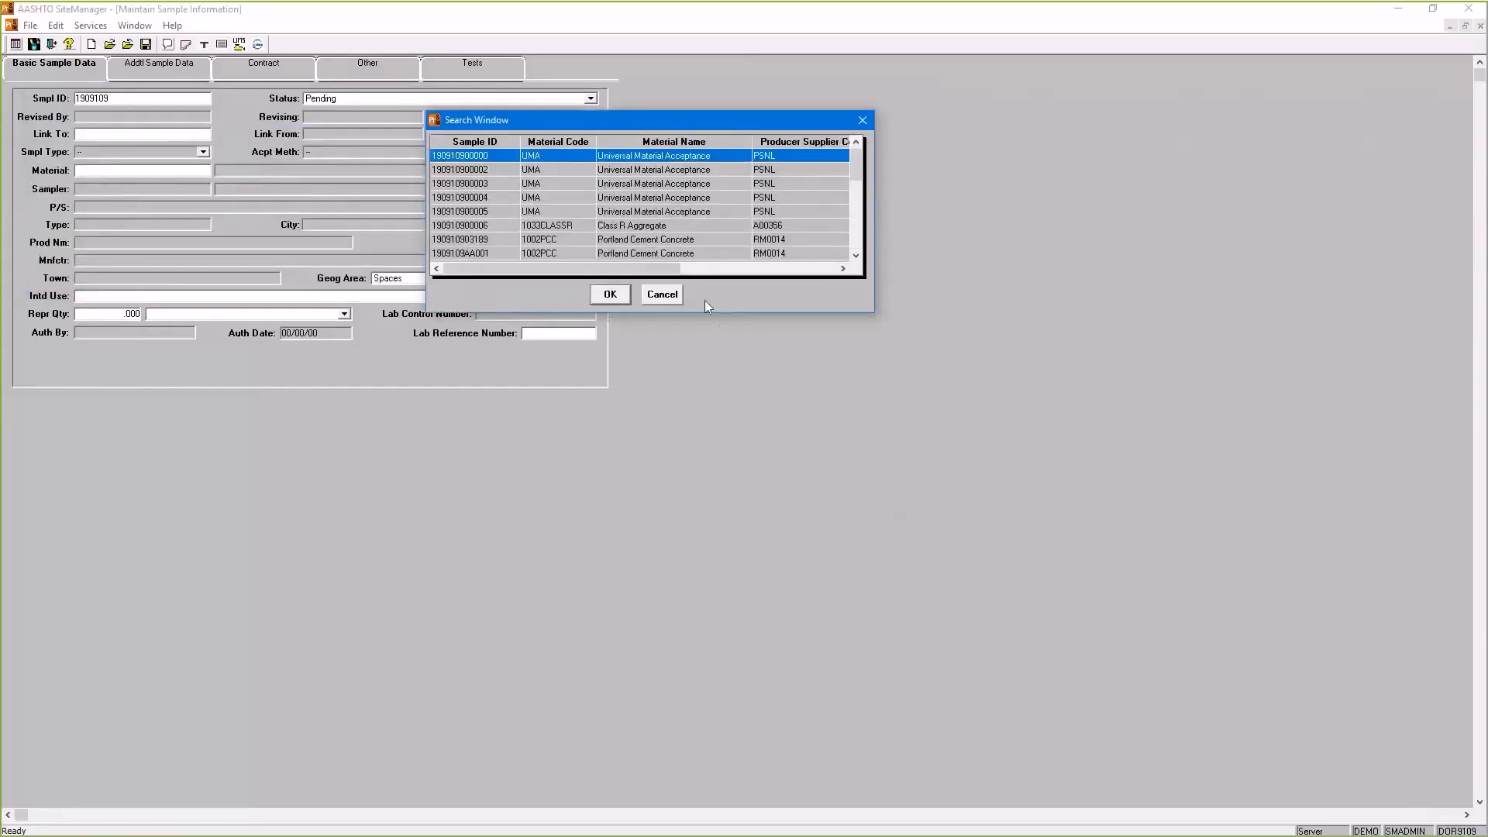
{"action": "left_click", "coordinate": [659, 295]}
{"action": "left_click", "coordinate": [141, 100]}
{"action": "key", "text": "BackSpace"}
{"action": "key", "text": "BackSpace"}
{"action": "key", "text": "BackSpace"}
{"action": "key", "text": "BackSpace"}
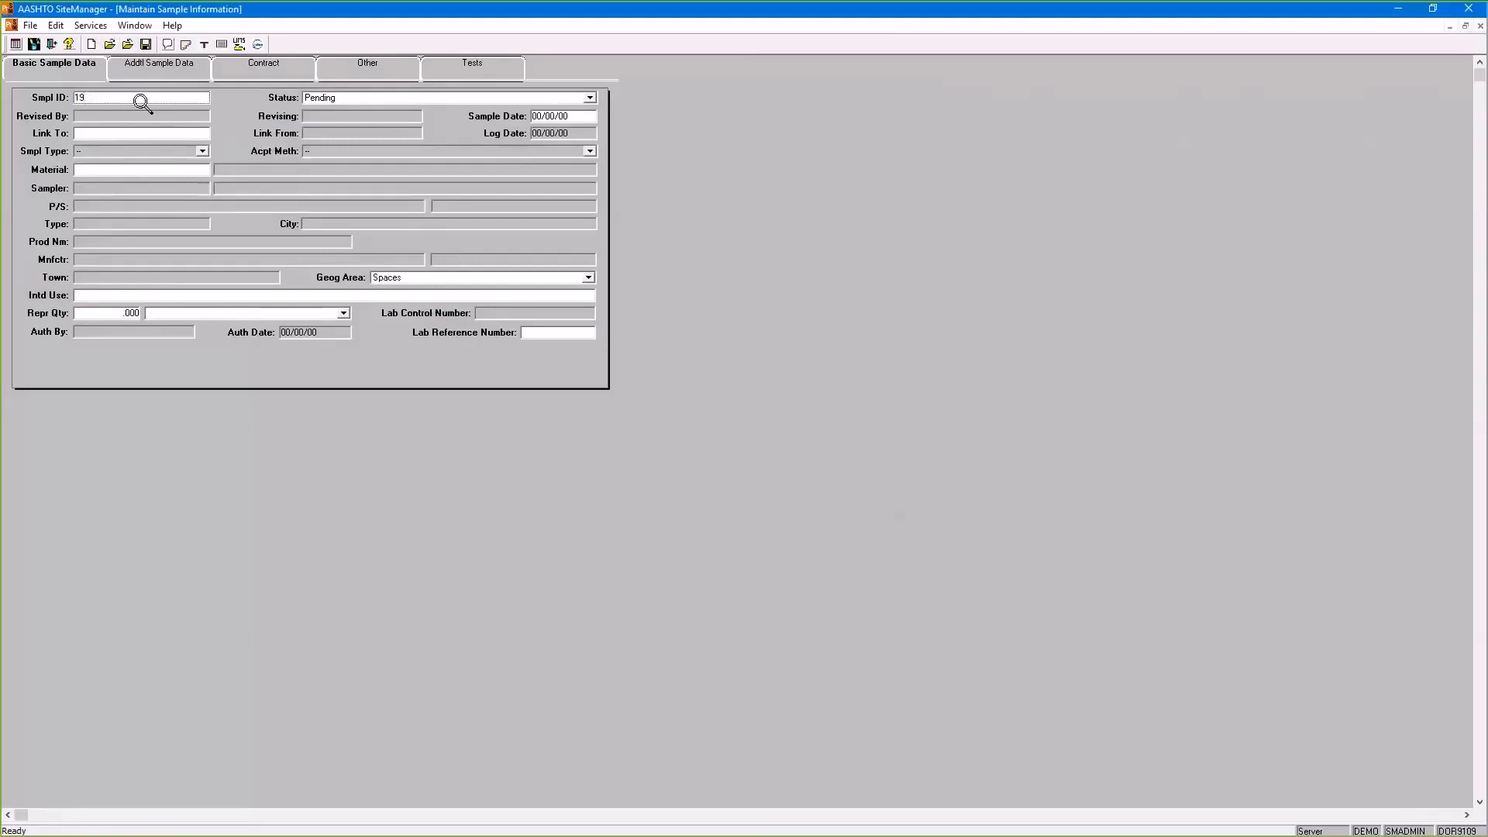
{"action": "right_click", "coordinate": [141, 100]}
{"action": "left_click", "coordinate": [217, 104]}
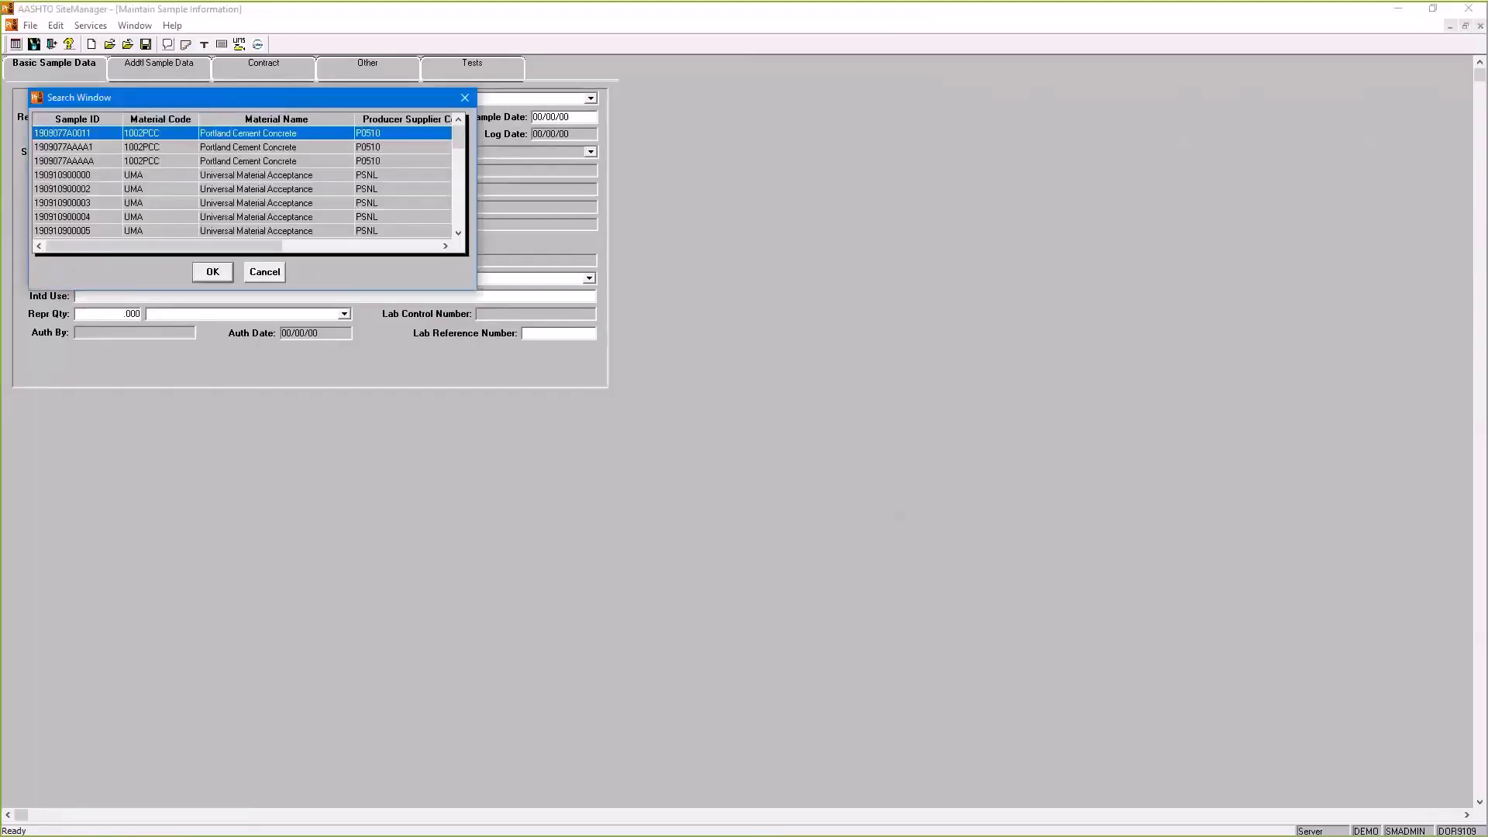
{"action": "scroll", "coordinate": [109, 159], "scroll_direction": "down", "scroll_amount": 2}
{"action": "scroll", "coordinate": [107, 162], "scroll_direction": "down", "scroll_amount": 1}
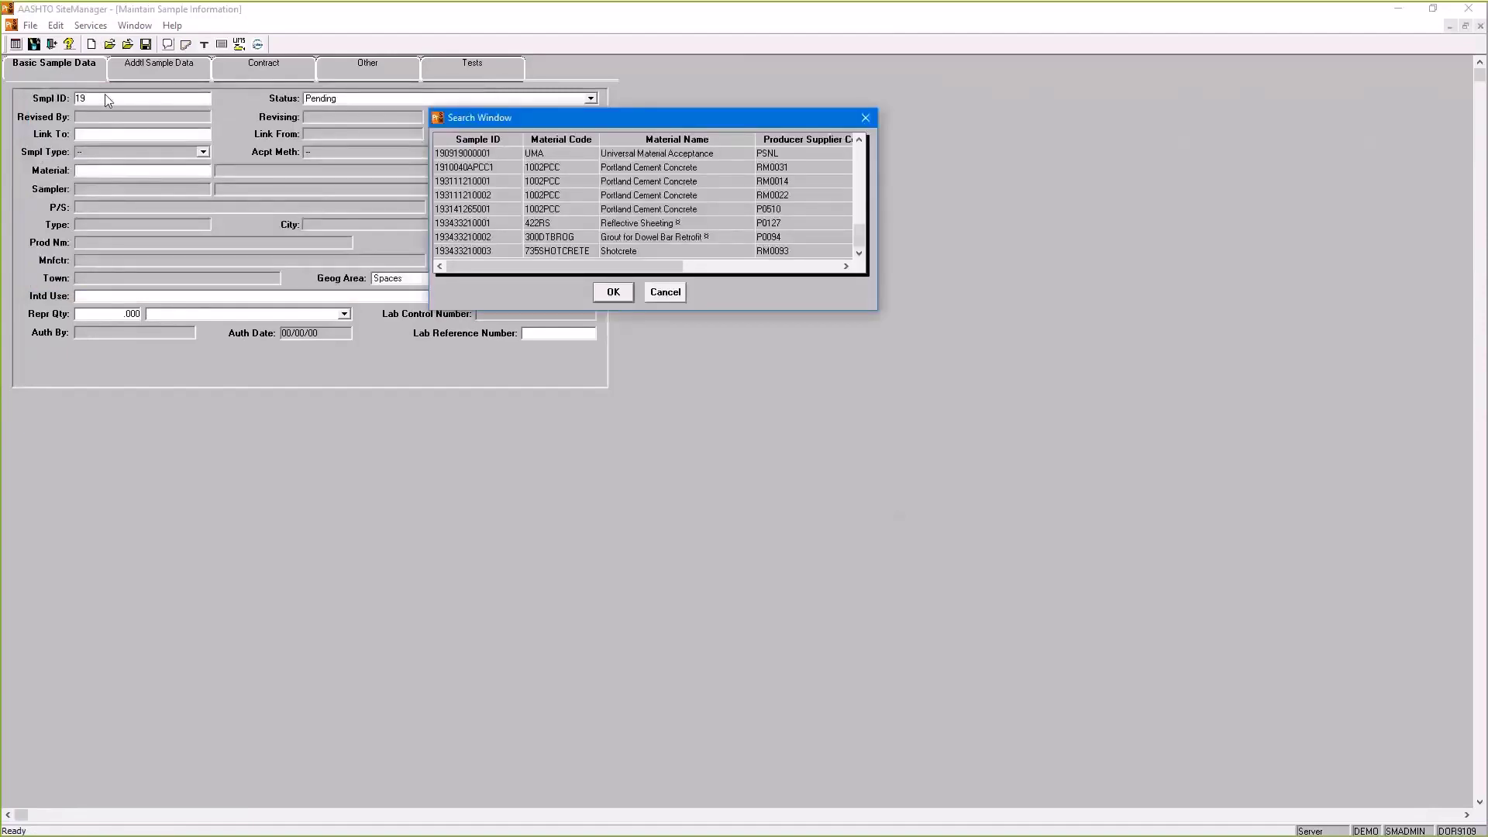
{"action": "left_click", "coordinate": [503, 183]}
{"action": "scroll", "coordinate": [510, 206], "scroll_direction": "up", "scroll_amount": 5}
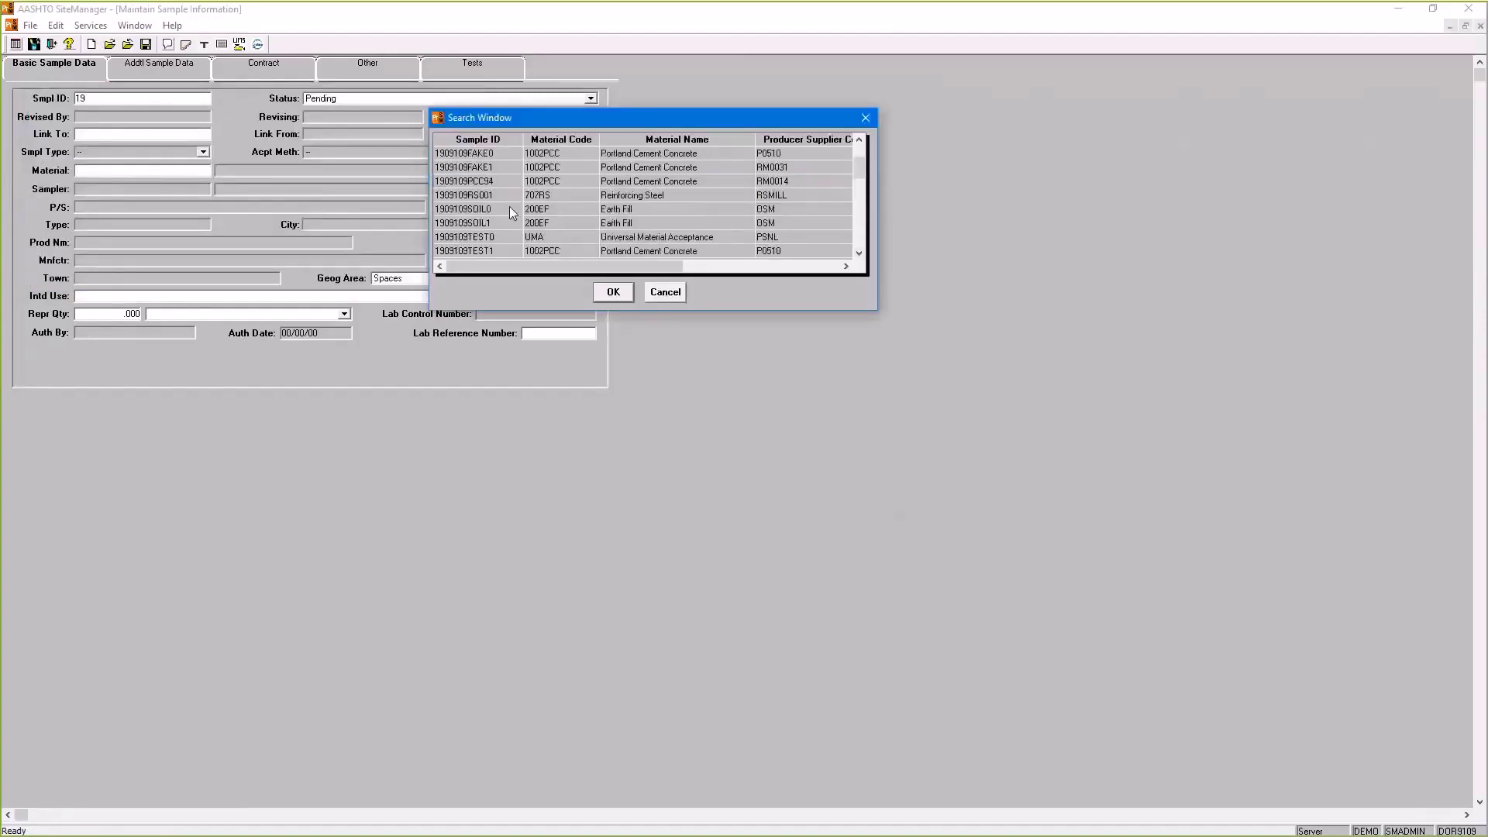
{"action": "key", "text": "Home"}
{"action": "scroll", "coordinate": [508, 186], "scroll_direction": "down", "scroll_amount": 3}
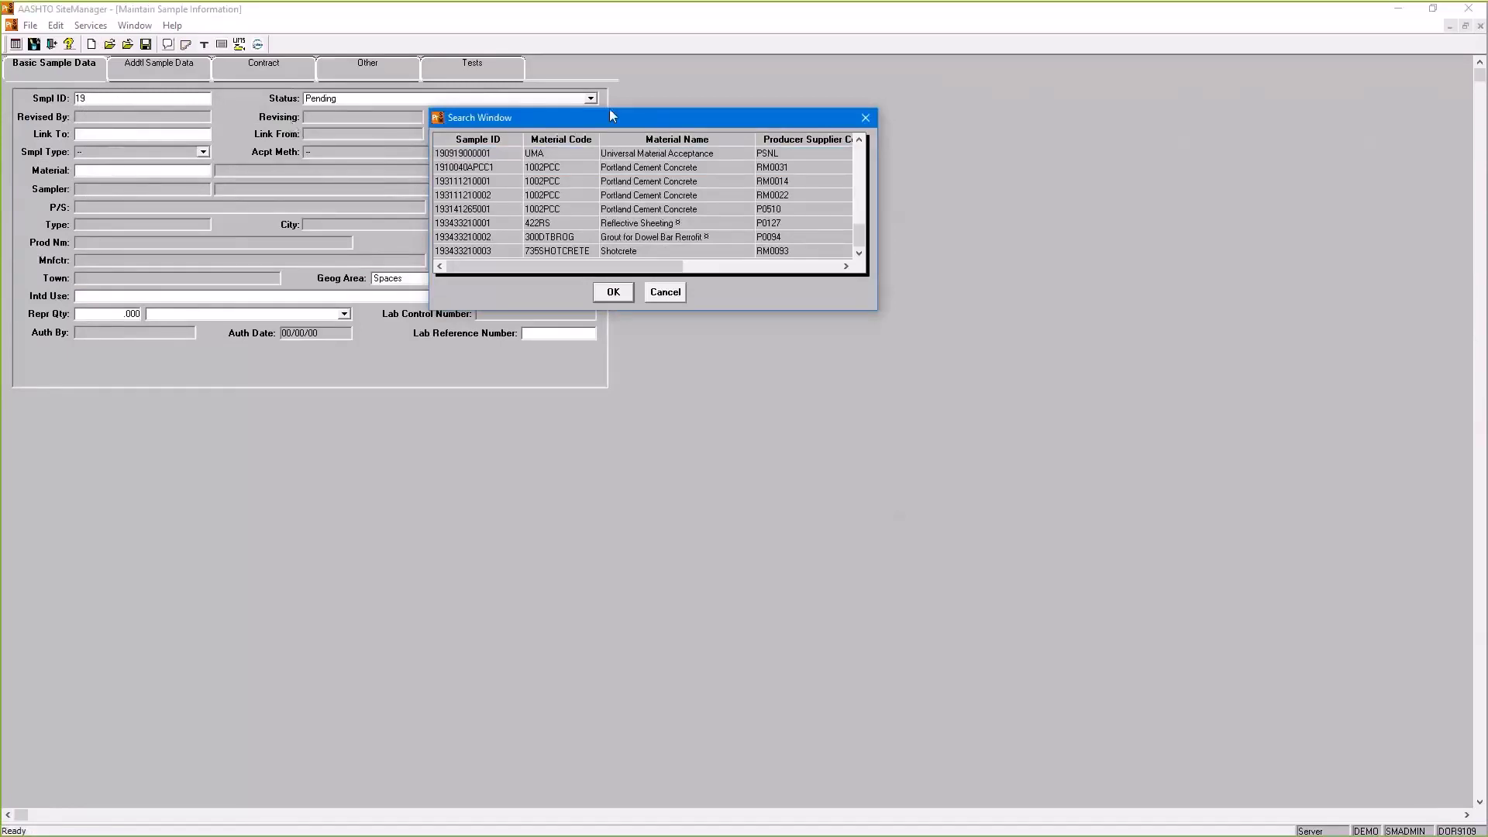
{"action": "left_click", "coordinate": [666, 292]}
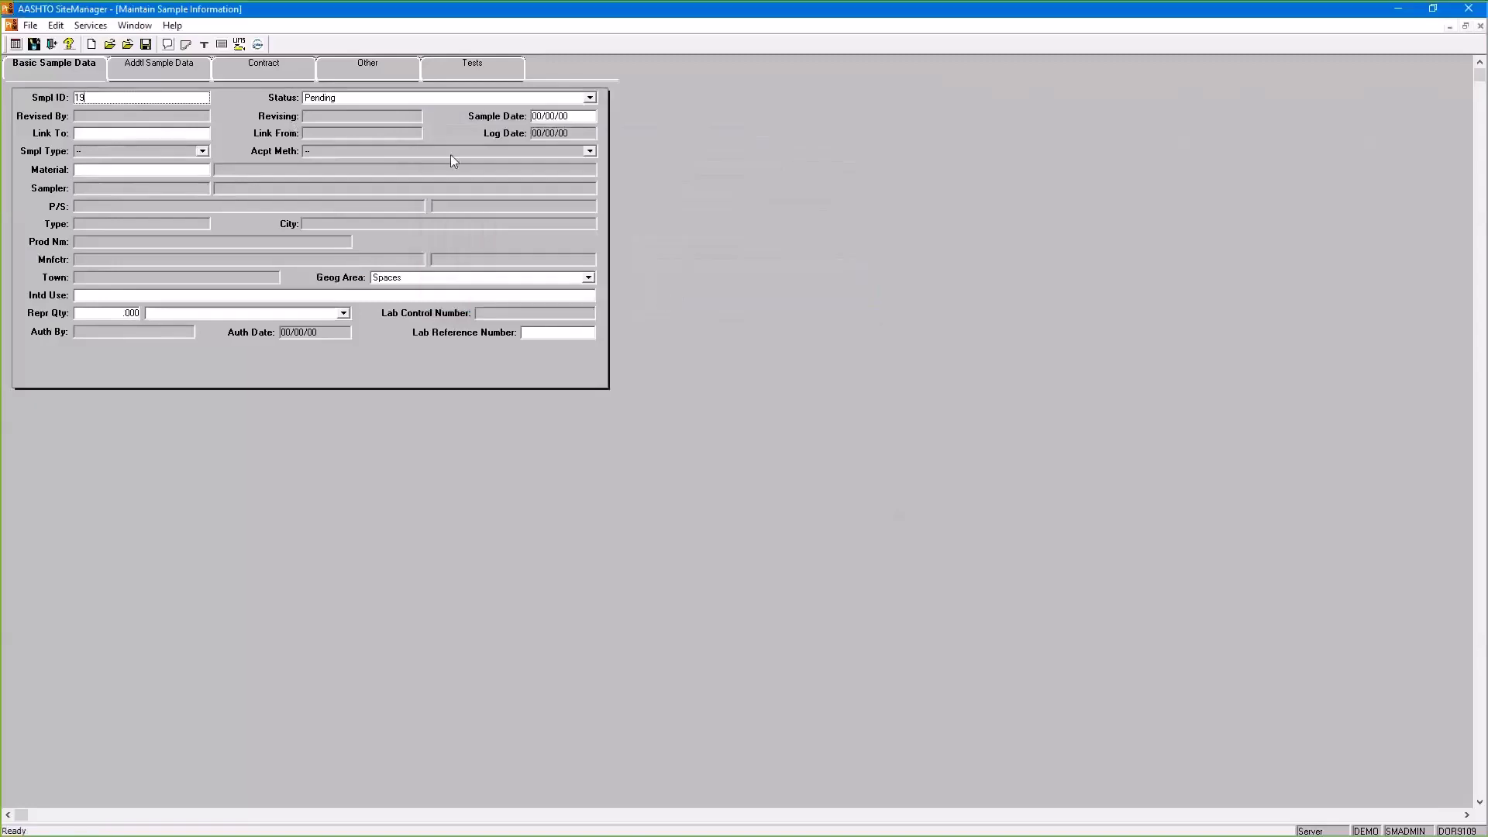
Close the sample information form without saving its changes.
{"action": "left_click", "coordinate": [15, 45]}
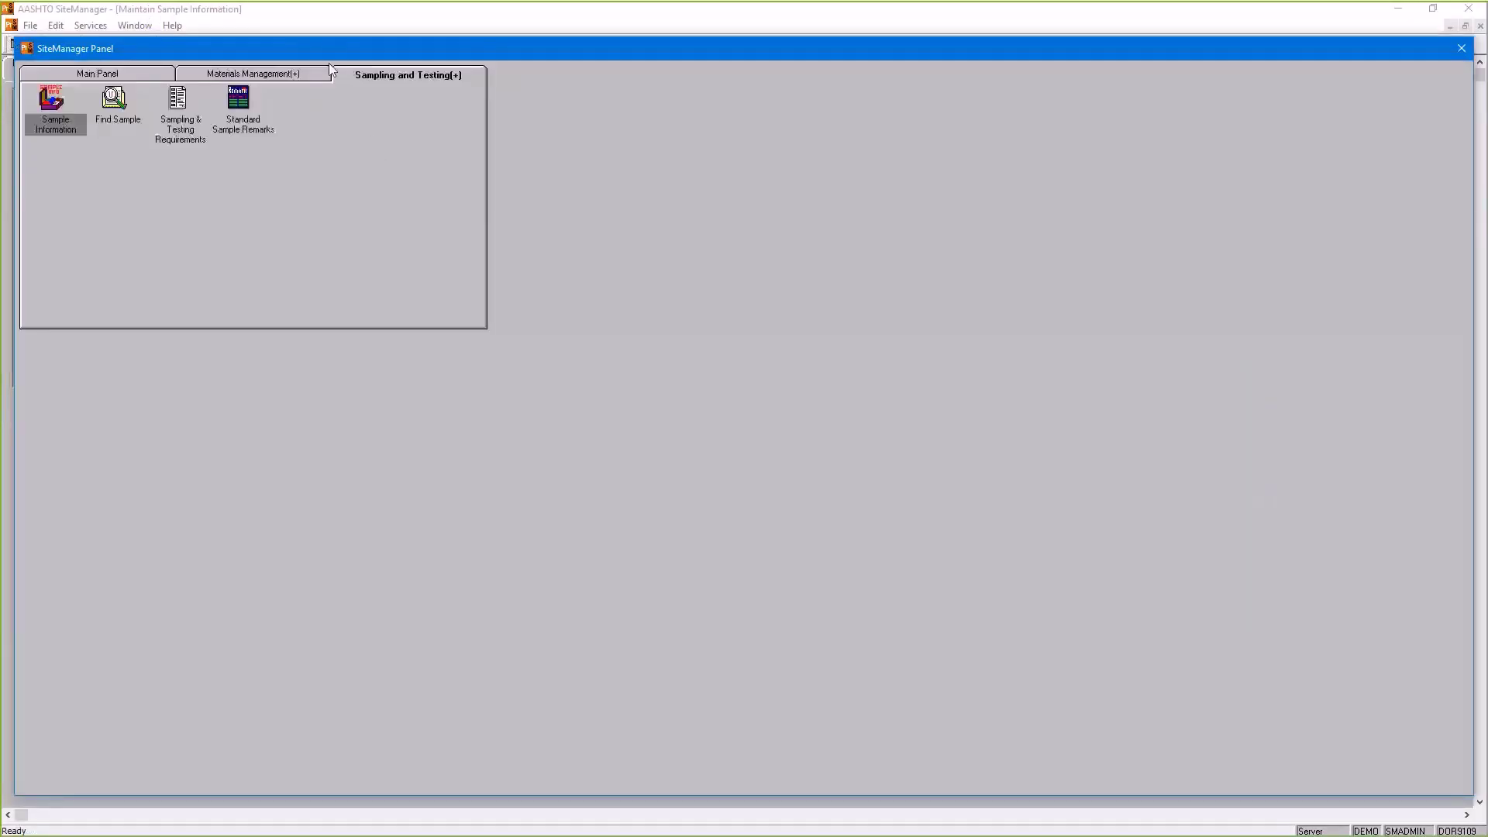
{"action": "left_click", "coordinate": [1463, 48]}
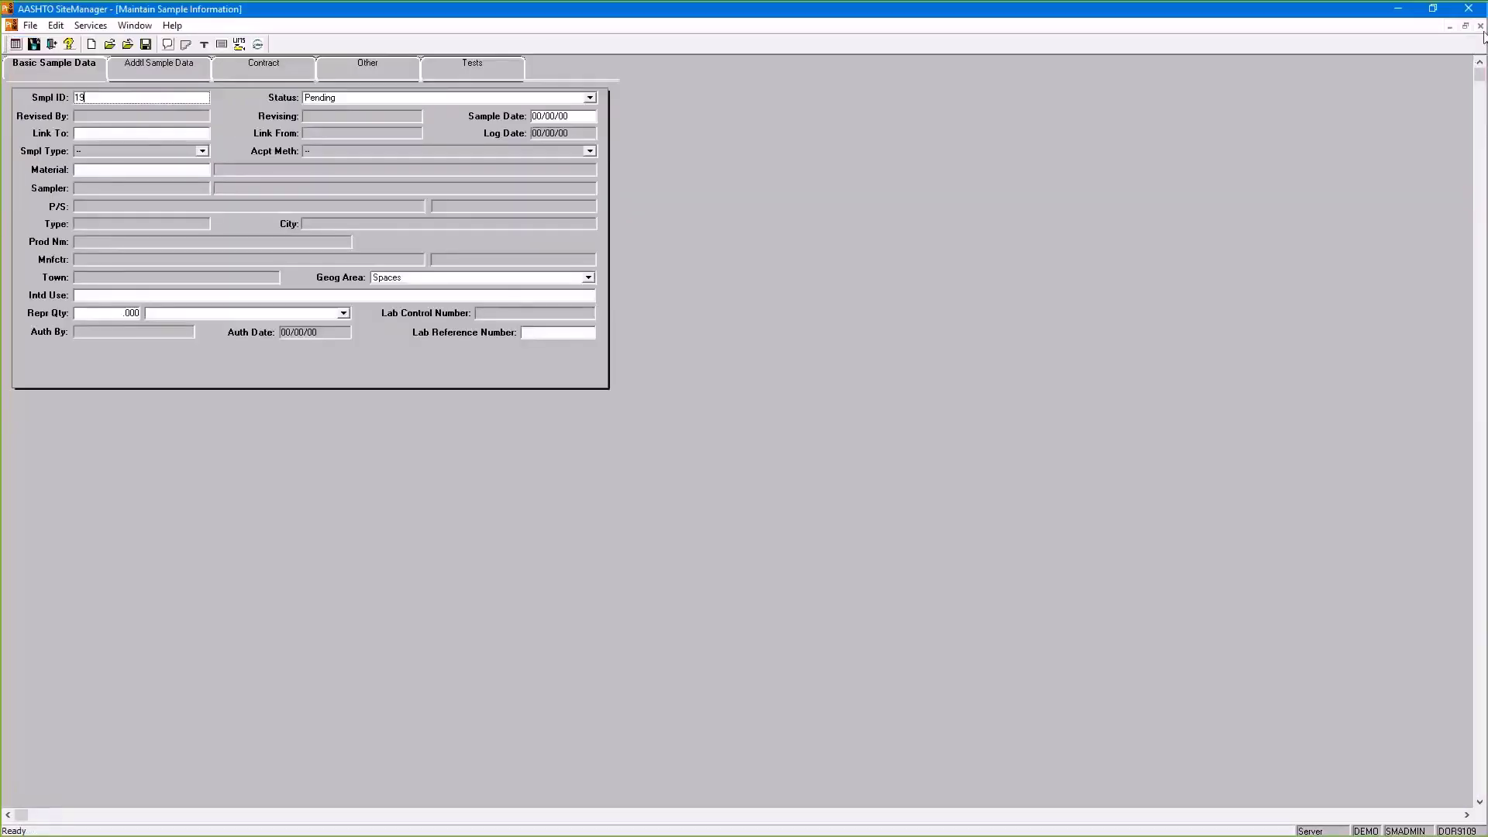
{"action": "left_click", "coordinate": [1481, 27]}
{"action": "left_click", "coordinate": [751, 479]}
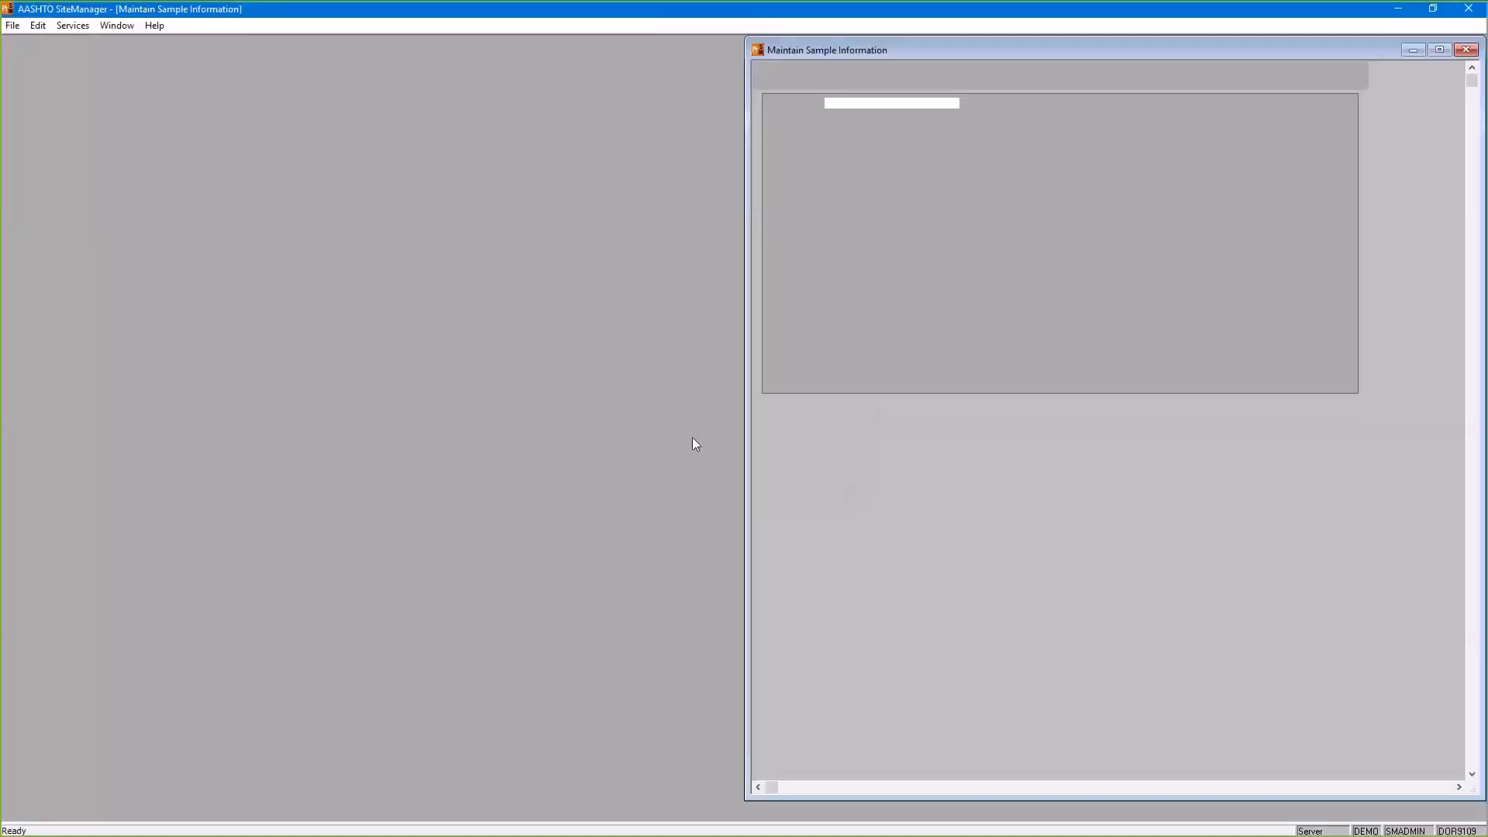
Use Find Sample to list every sample with material code 1002PCC.
{"action": "double_click", "coordinate": [121, 100]}
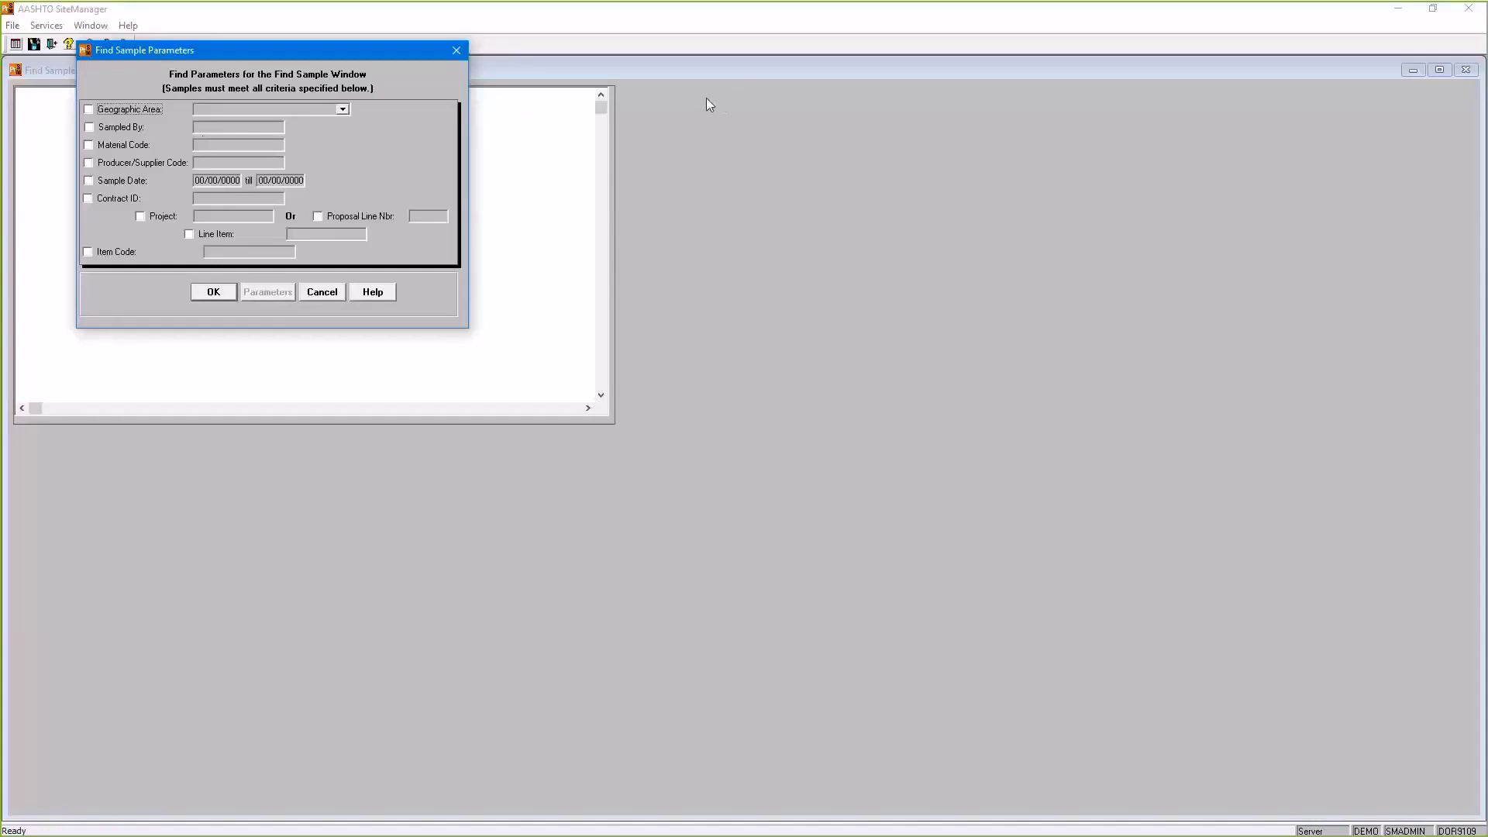
{"action": "left_click_drag", "start_coordinate": [151, 52], "coordinate": [695, 95]}
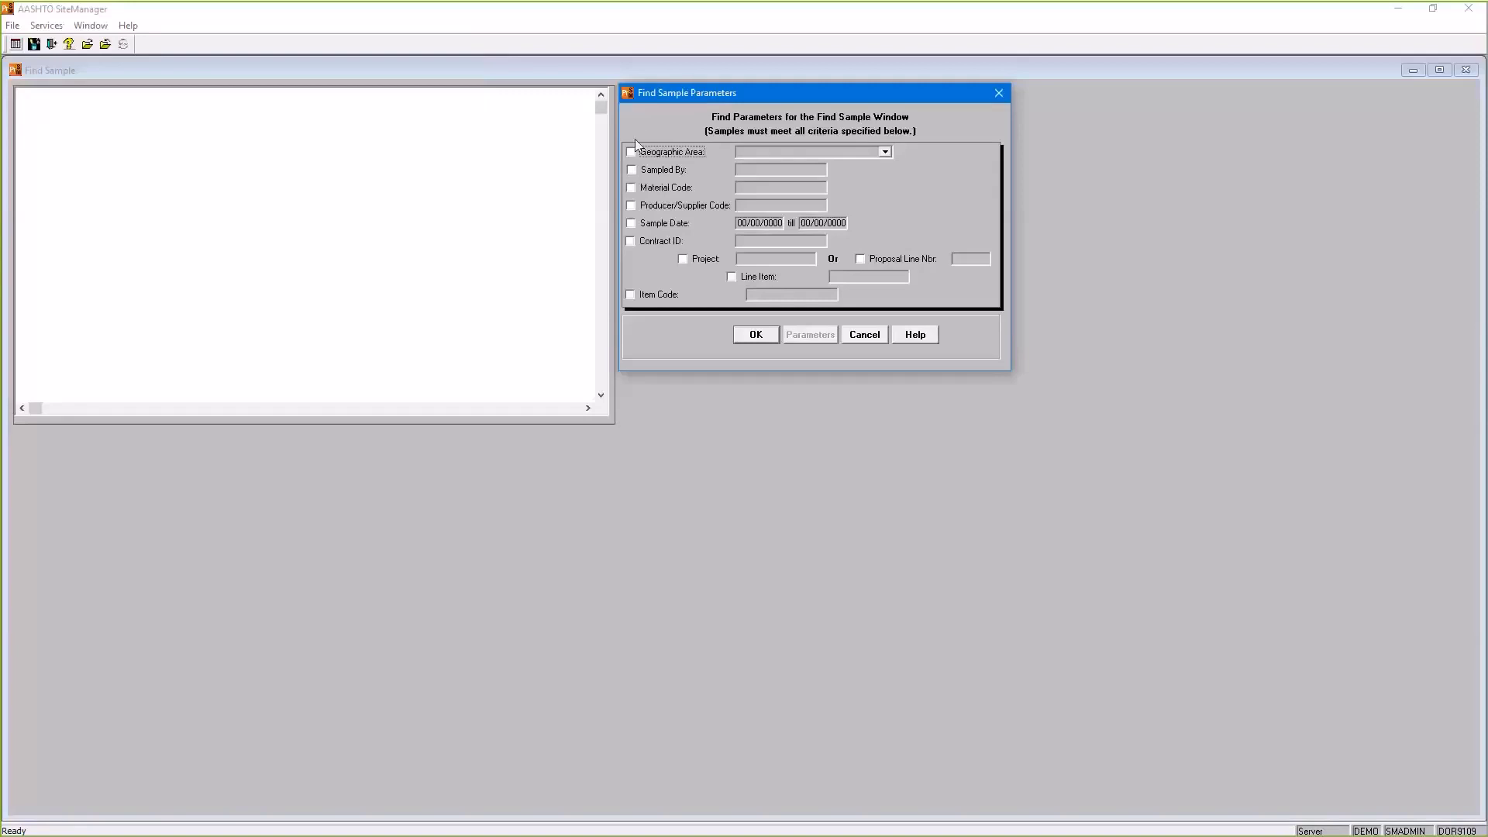
{"action": "left_click", "coordinate": [631, 187]}
{"action": "left_click", "coordinate": [744, 187]}
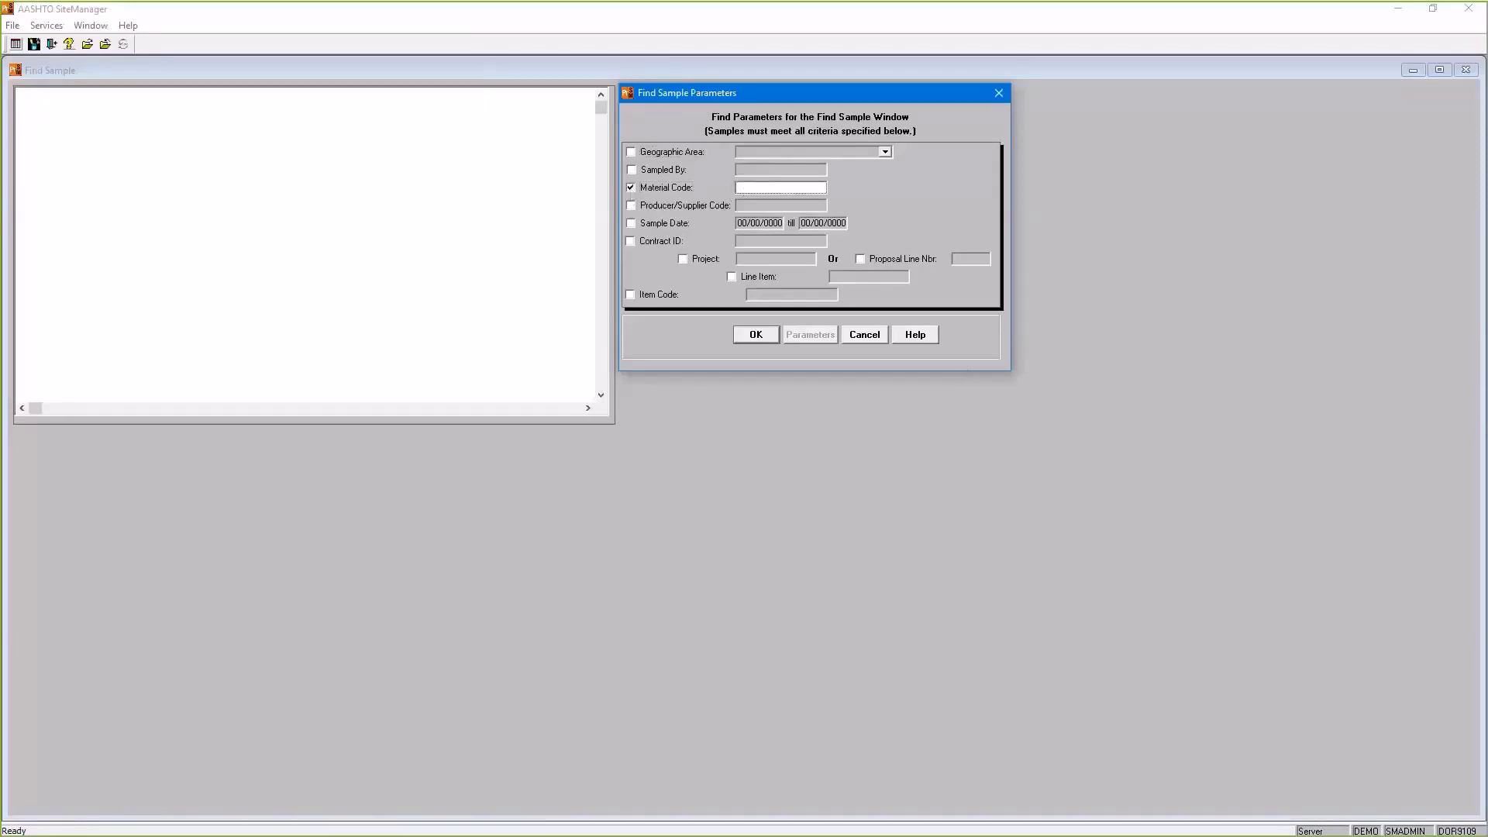
{"action": "type", "text": "1002PPCC"}
{"action": "left_click", "coordinate": [750, 335]}
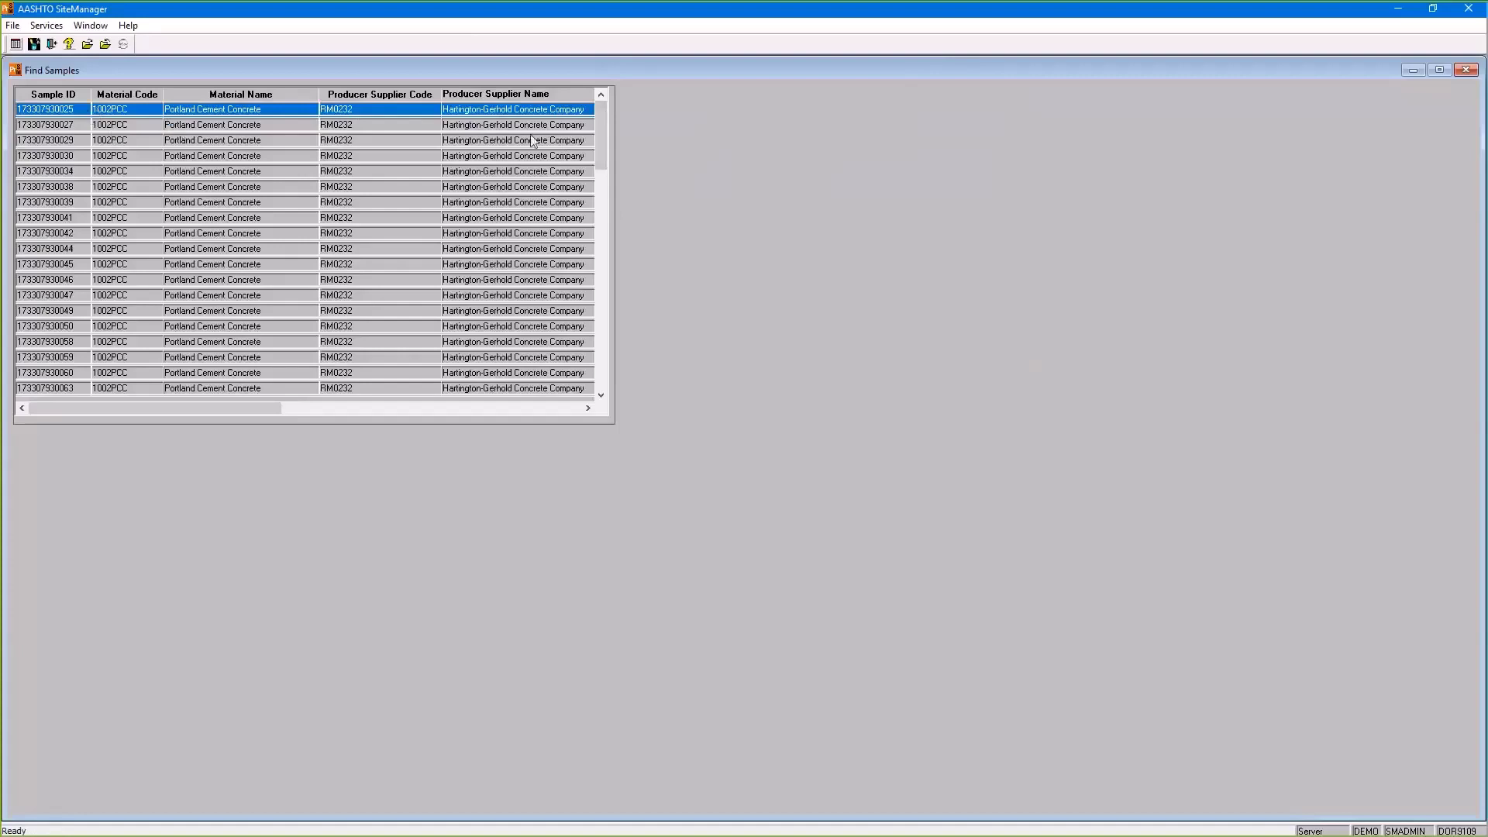
{"action": "left_click_drag", "start_coordinate": [601, 109], "coordinate": [604, 290]}
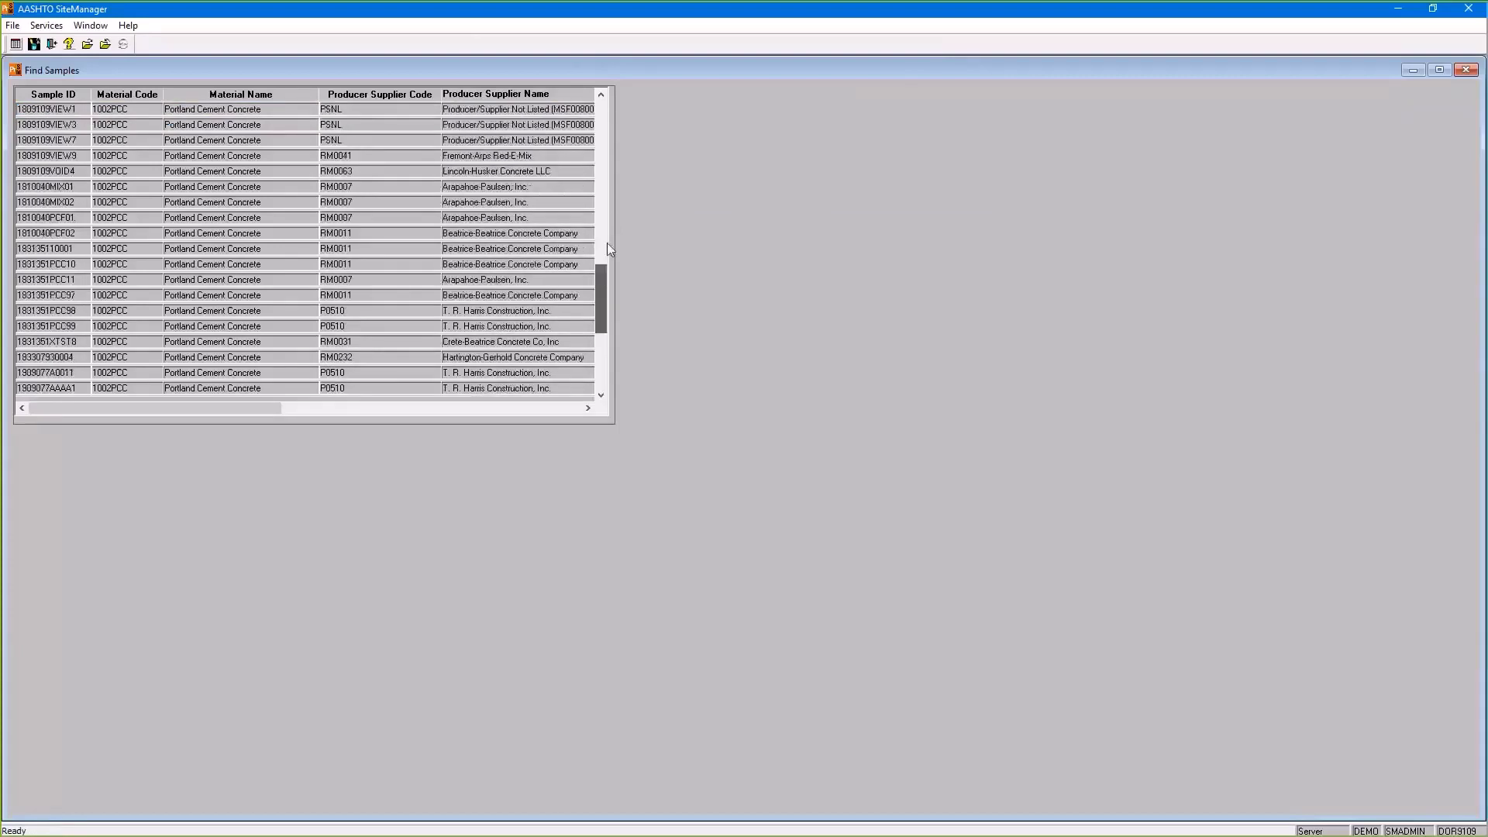
{"action": "mouse_move", "coordinate": [604, 289]}
{"action": "left_mouse_down"}
{"action": "mouse_move", "coordinate": [604, 81]}
{"action": "mouse_move", "coordinate": [617, 362]}
{"action": "left_mouse_up"}
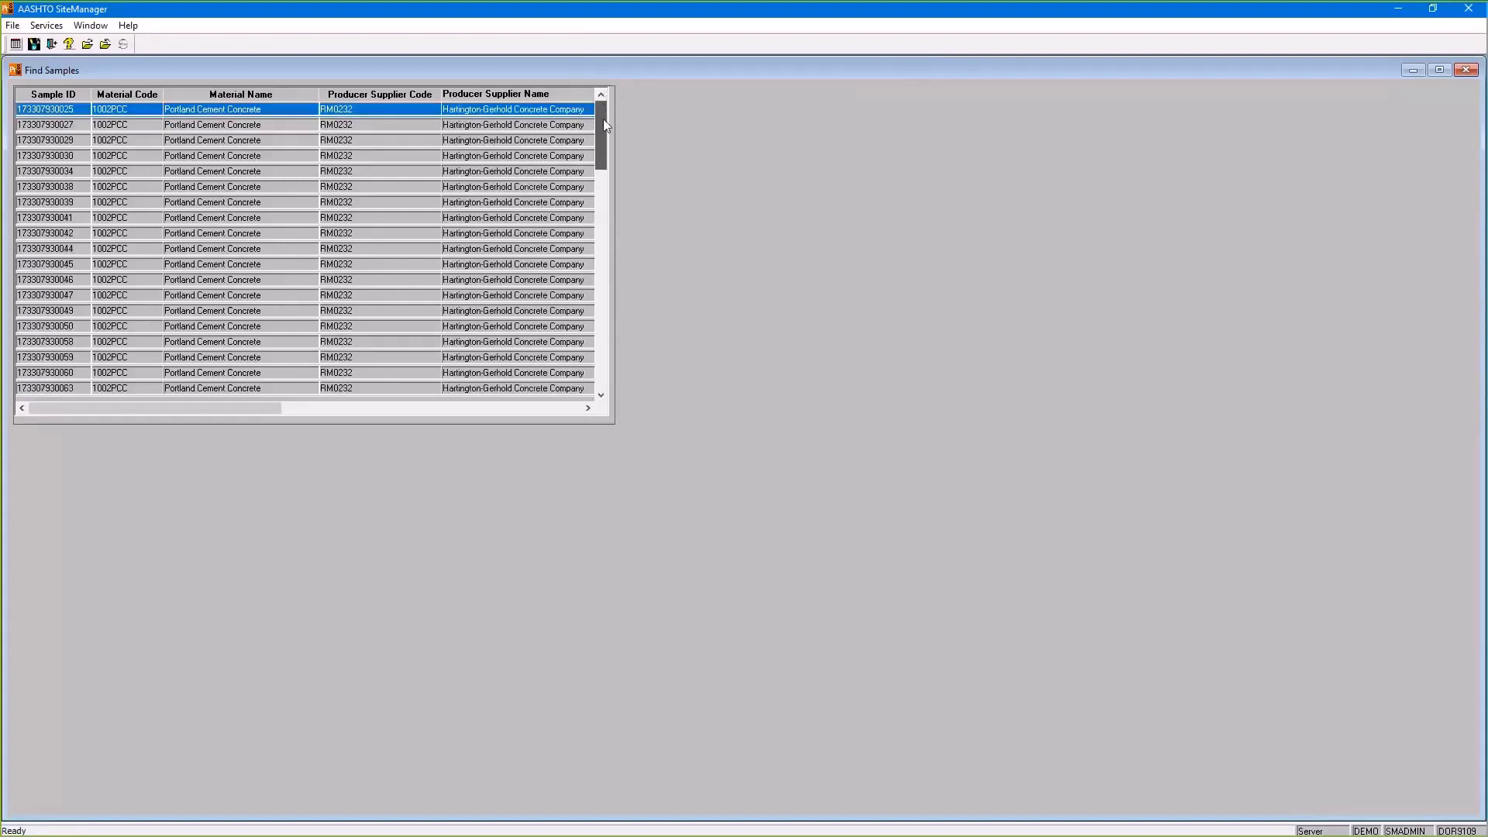
Reopen the Find Sample parameters and set the Material Code criterion to 1002PCC.
{"action": "left_click", "coordinate": [86, 48]}
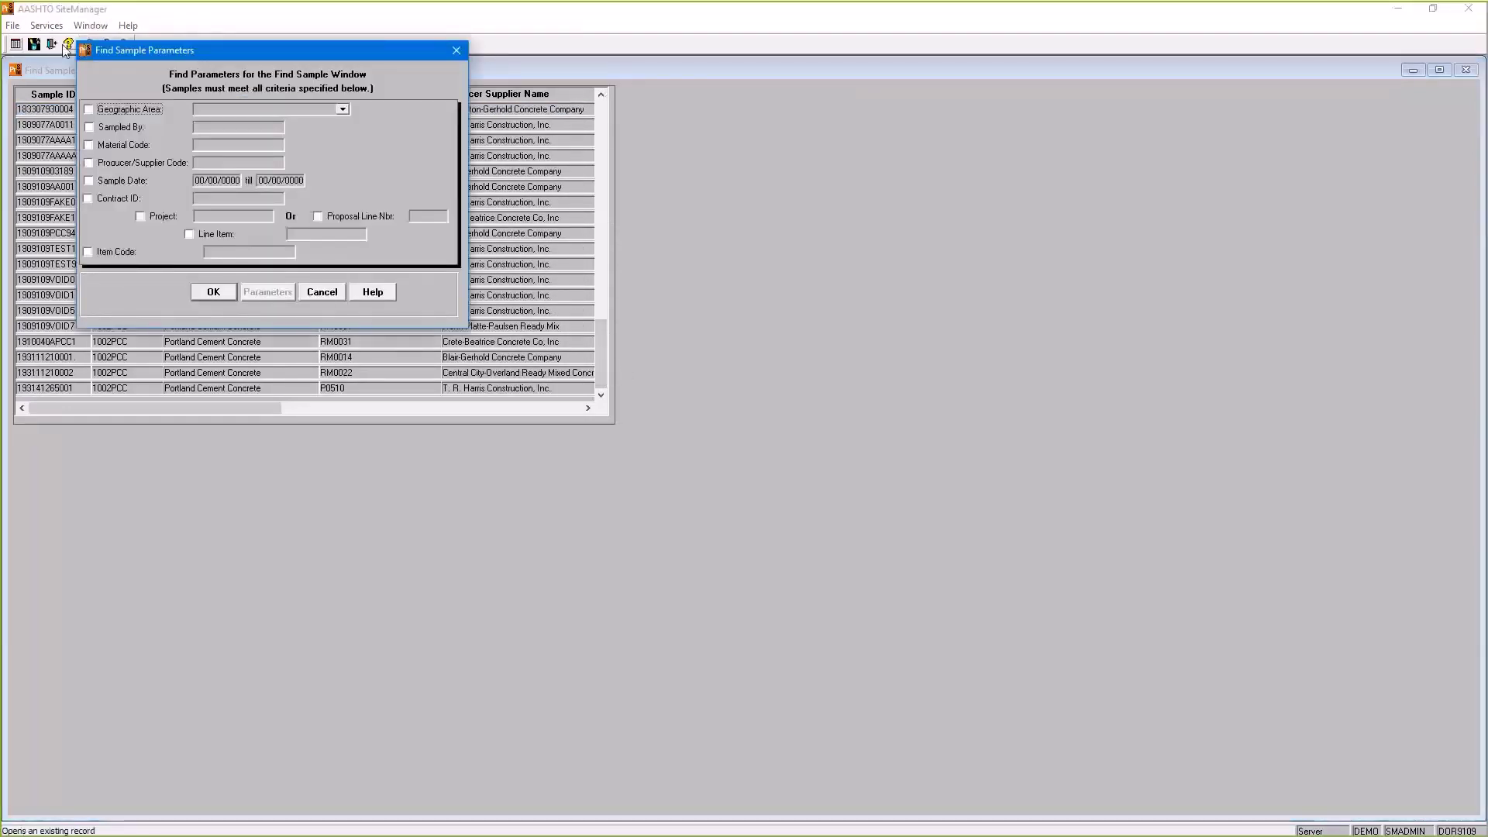
{"action": "left_click_drag", "start_coordinate": [84, 49], "coordinate": [845, 128]}
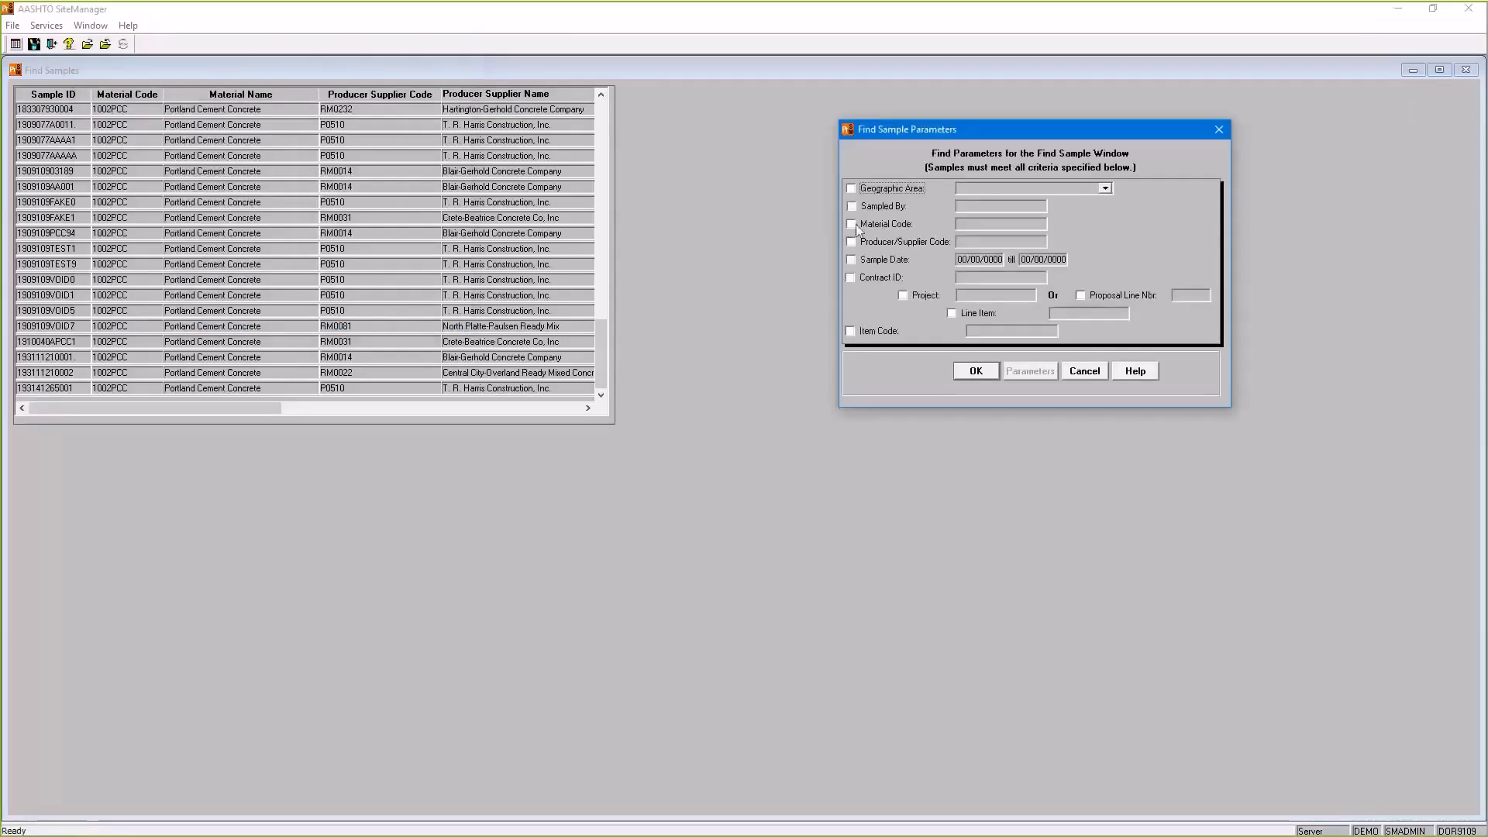
{"action": "left_click", "coordinate": [853, 225]}
{"action": "left_click", "coordinate": [854, 228]}
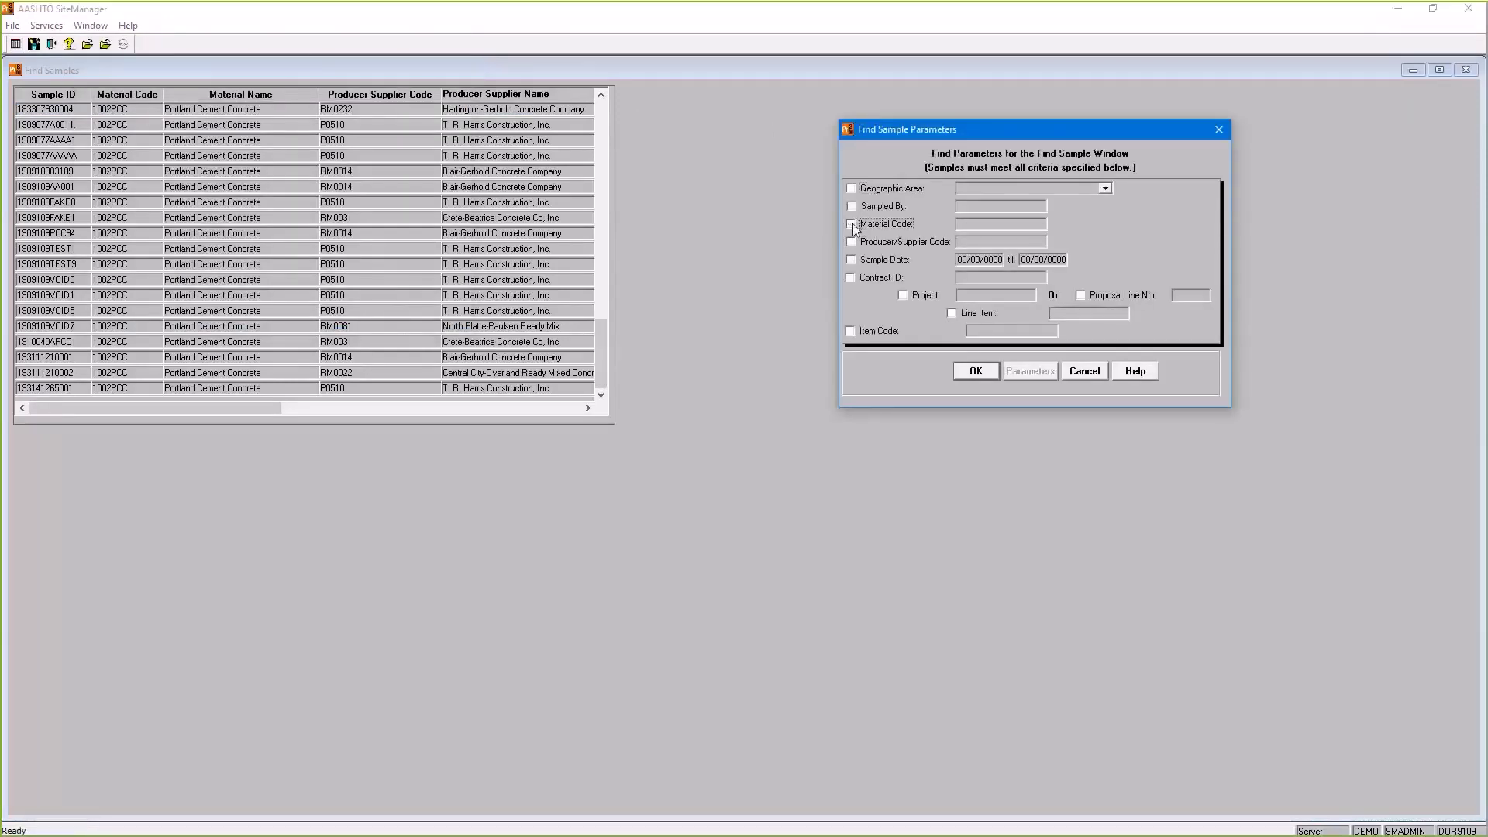
{"action": "left_click", "coordinate": [852, 224]}
{"action": "left_click", "coordinate": [1009, 227]}
{"action": "type", "text": "1002P"}
{"action": "type", "text": "CC"}
Add Contract ID 1018BF, run the search and acknowledge the no-matching-records message.
{"action": "left_click", "coordinate": [850, 278]}
{"action": "left_click", "coordinate": [972, 285]}
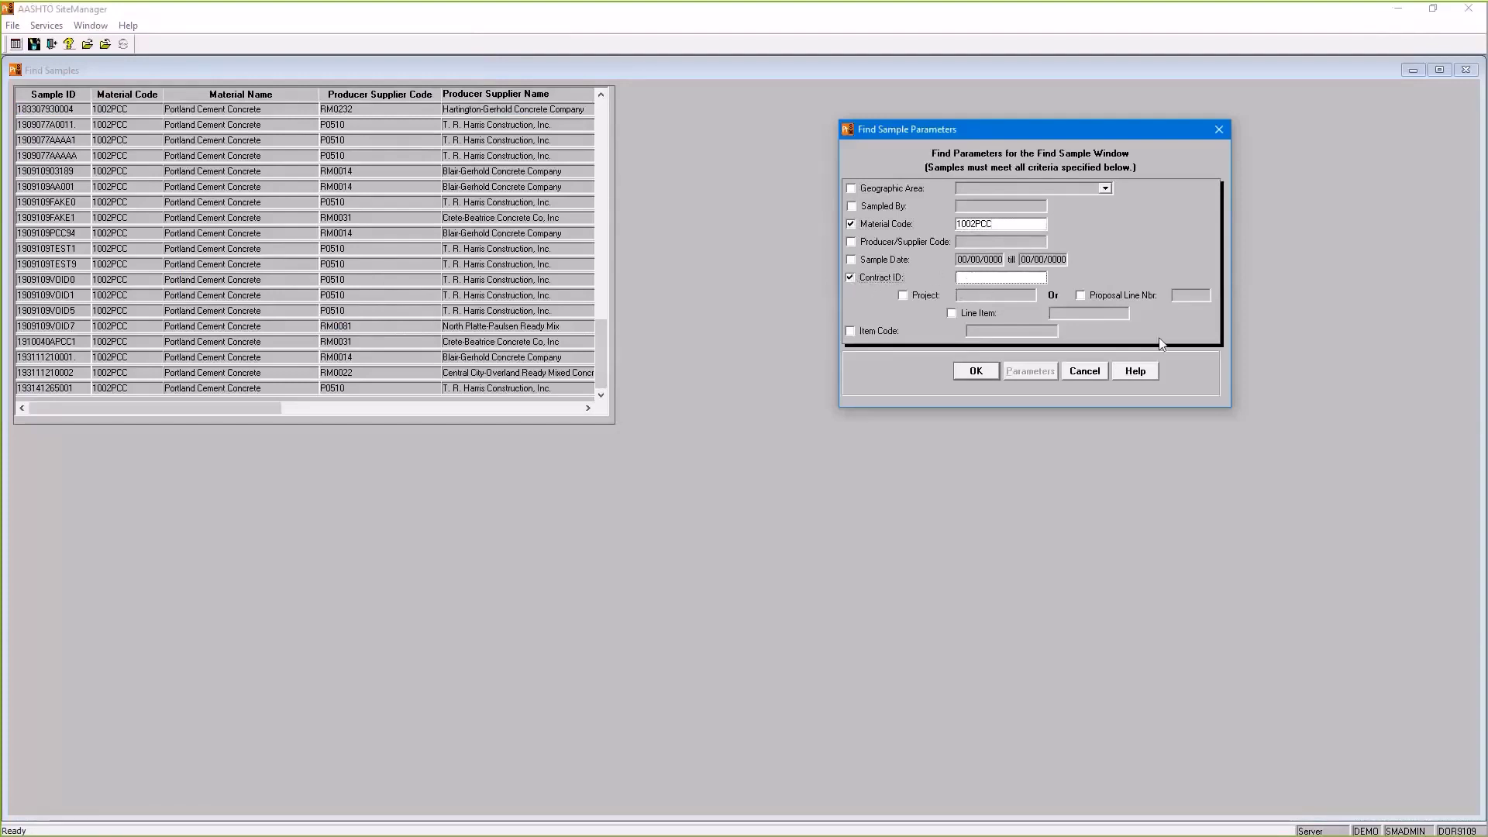
{"action": "type", "text": "1018"}
{"action": "type", "text": "BF"}
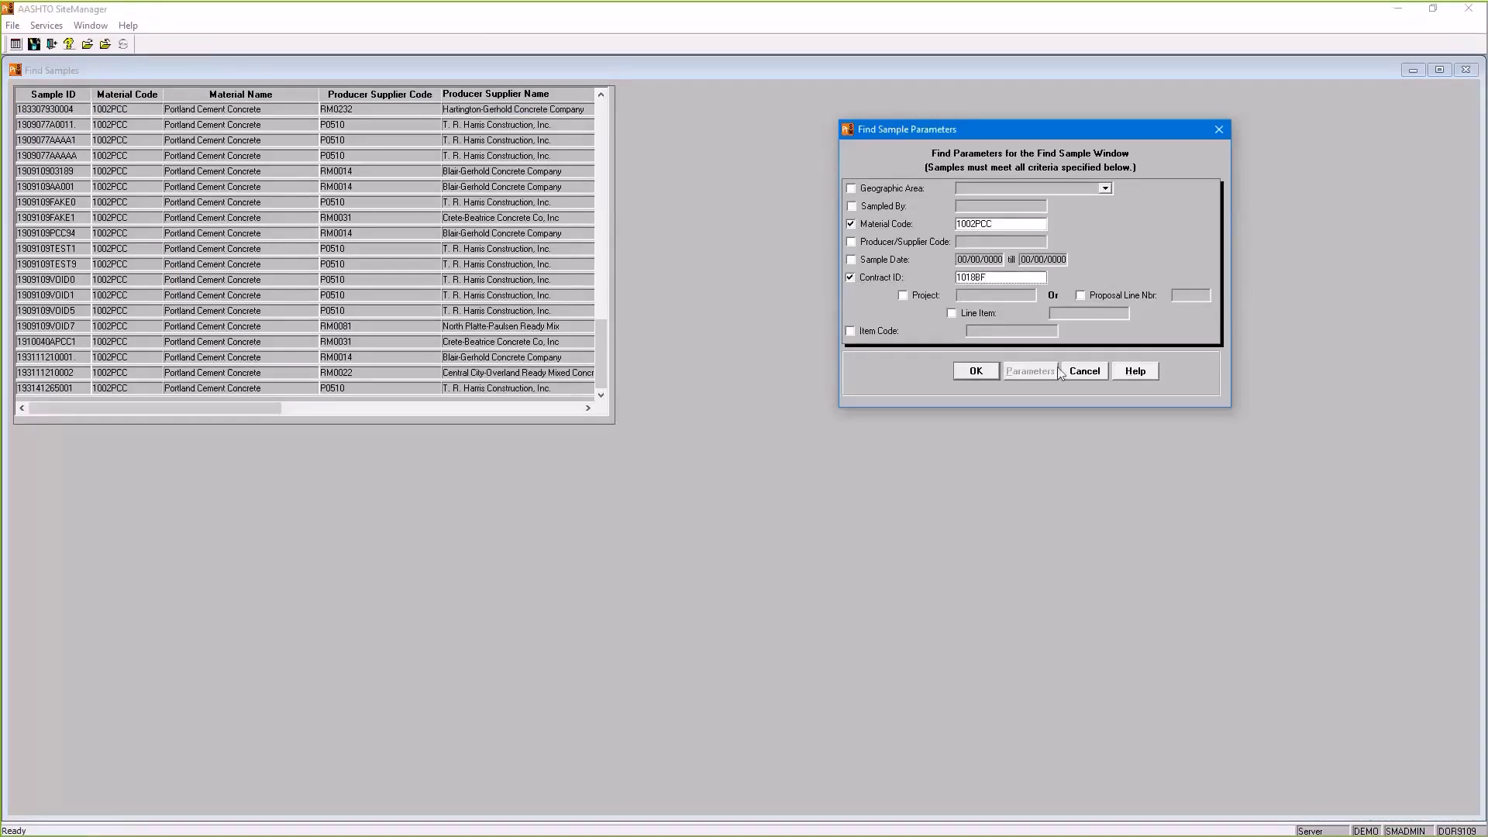
{"action": "left_click", "coordinate": [972, 373]}
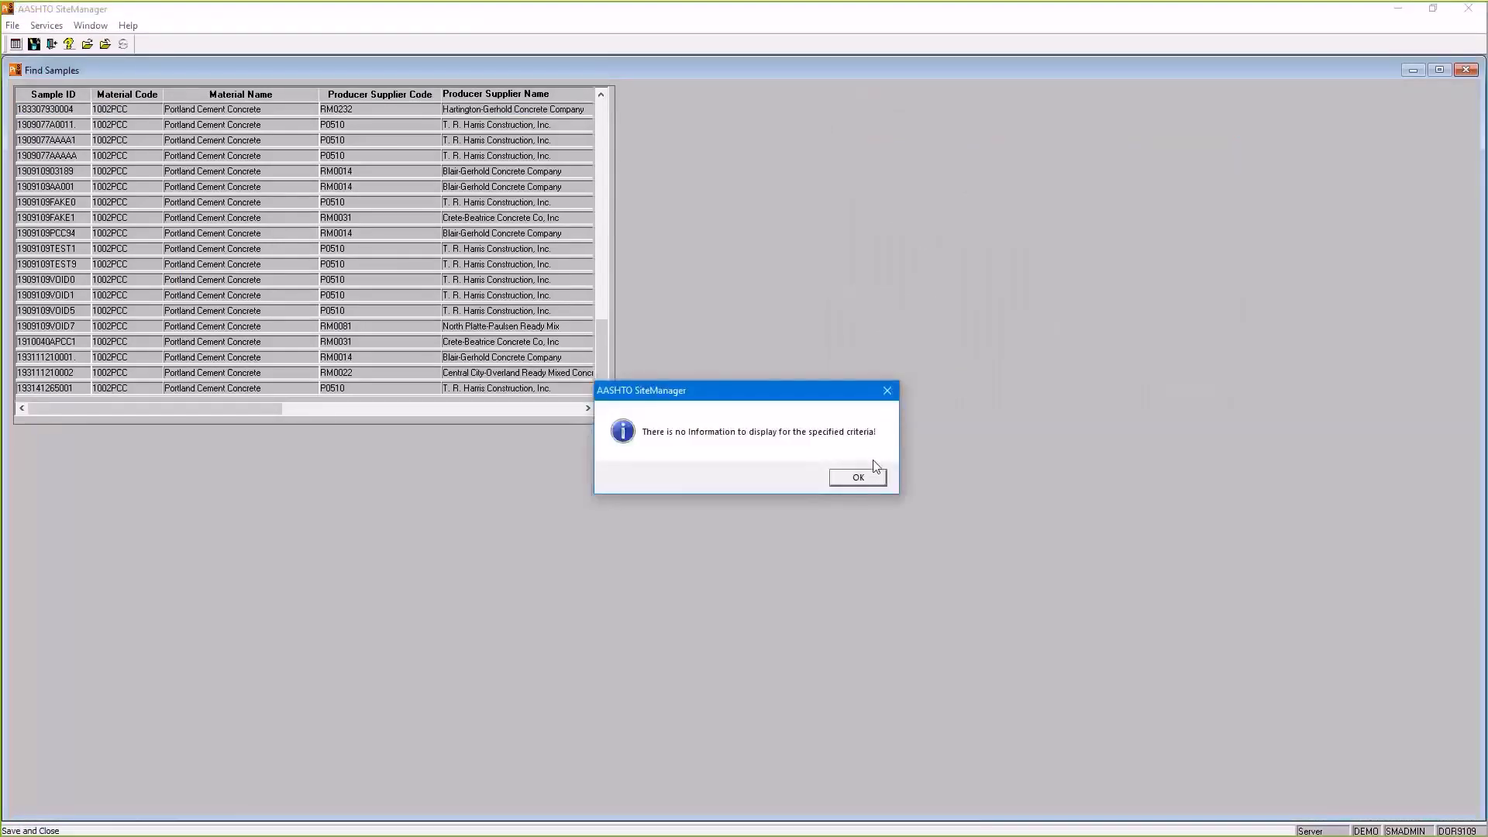
{"action": "left_click", "coordinate": [860, 475]}
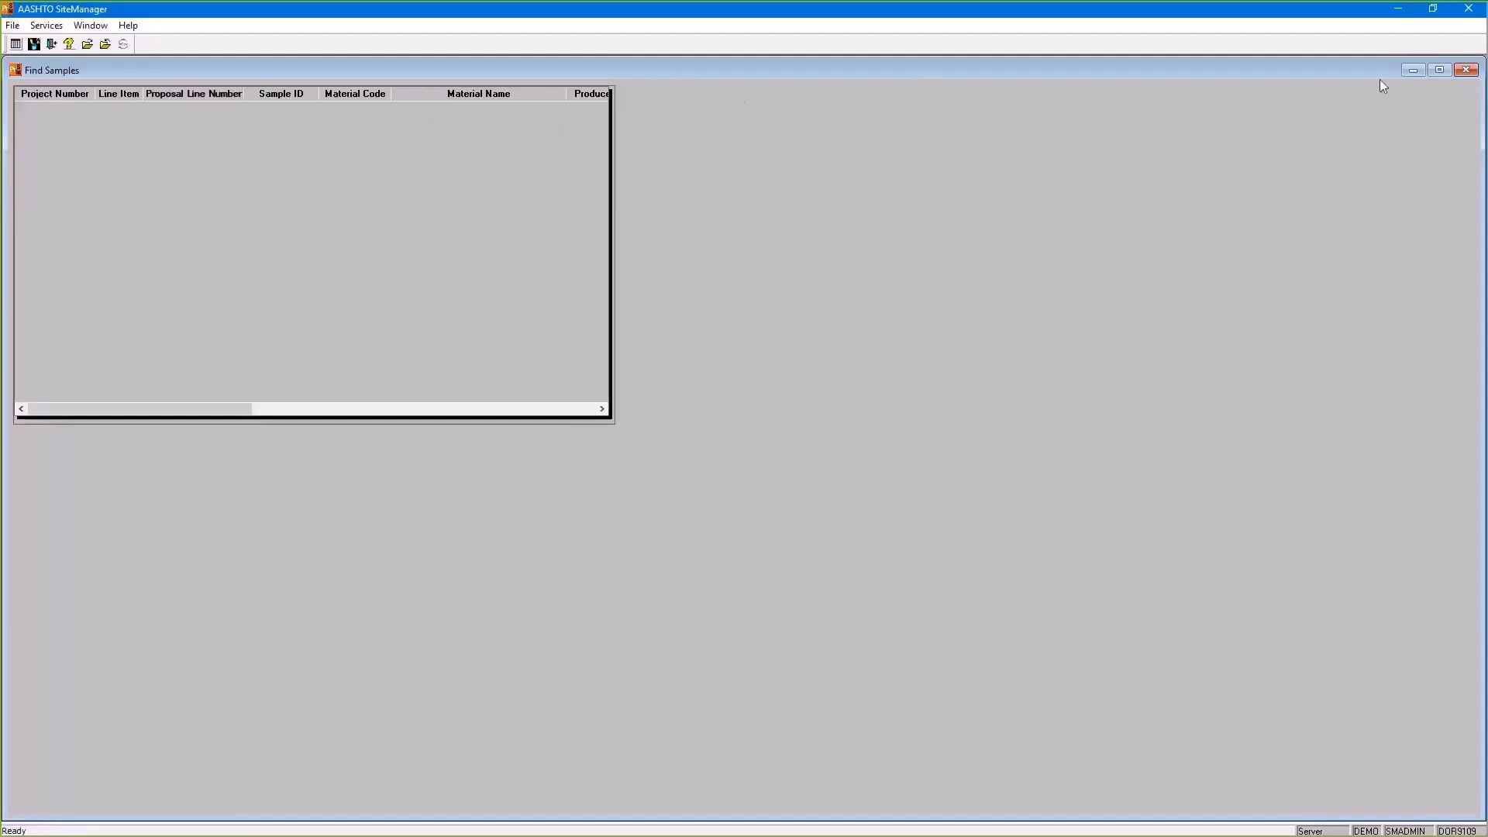
Restart Find Sample and clear the Contract ID and sample date criteria.
{"action": "left_click", "coordinate": [1462, 73]}
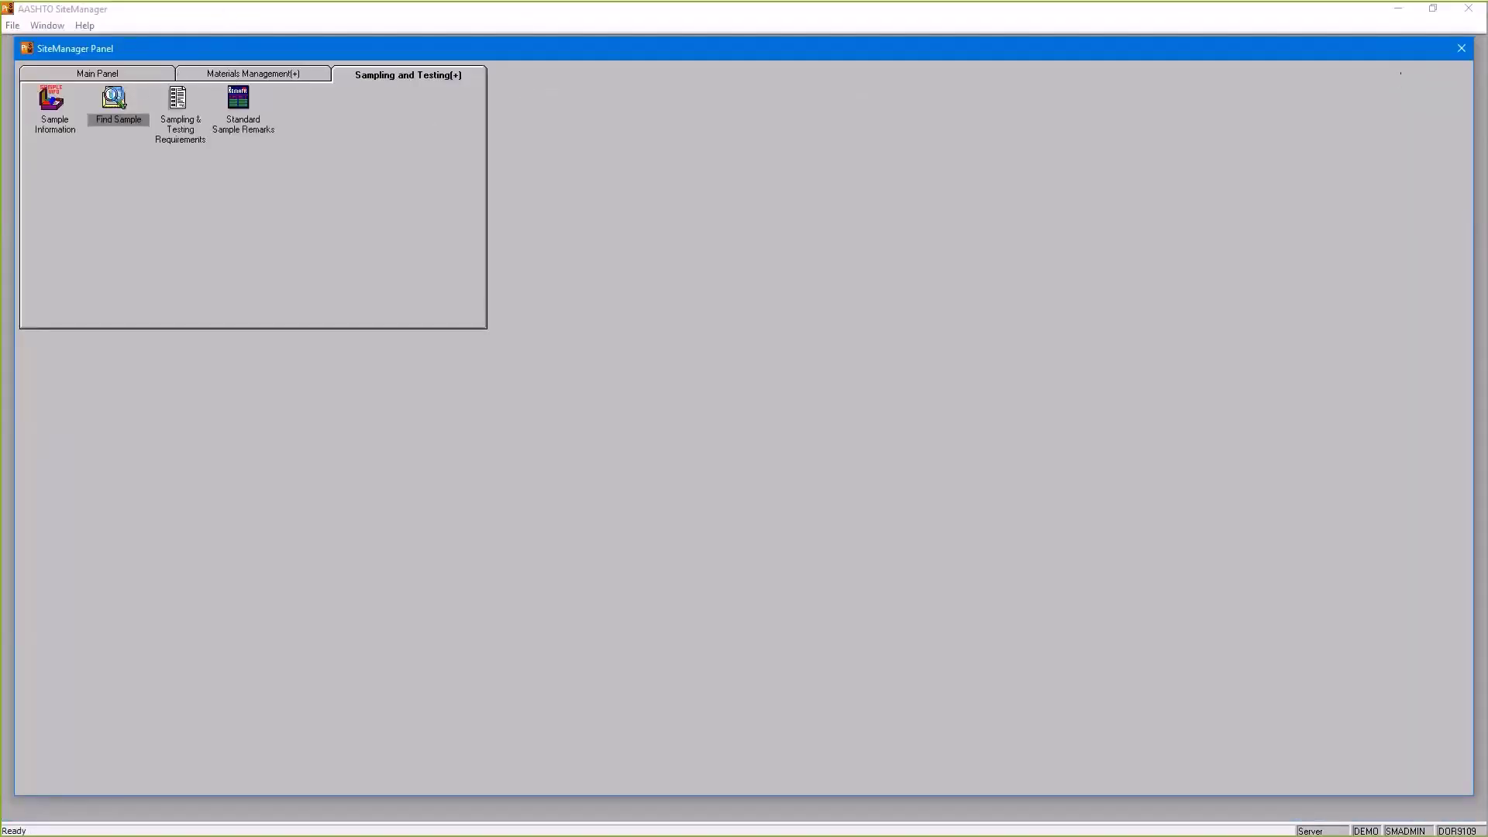
{"action": "double_click", "coordinate": [117, 98]}
{"action": "left_click", "coordinate": [122, 181]}
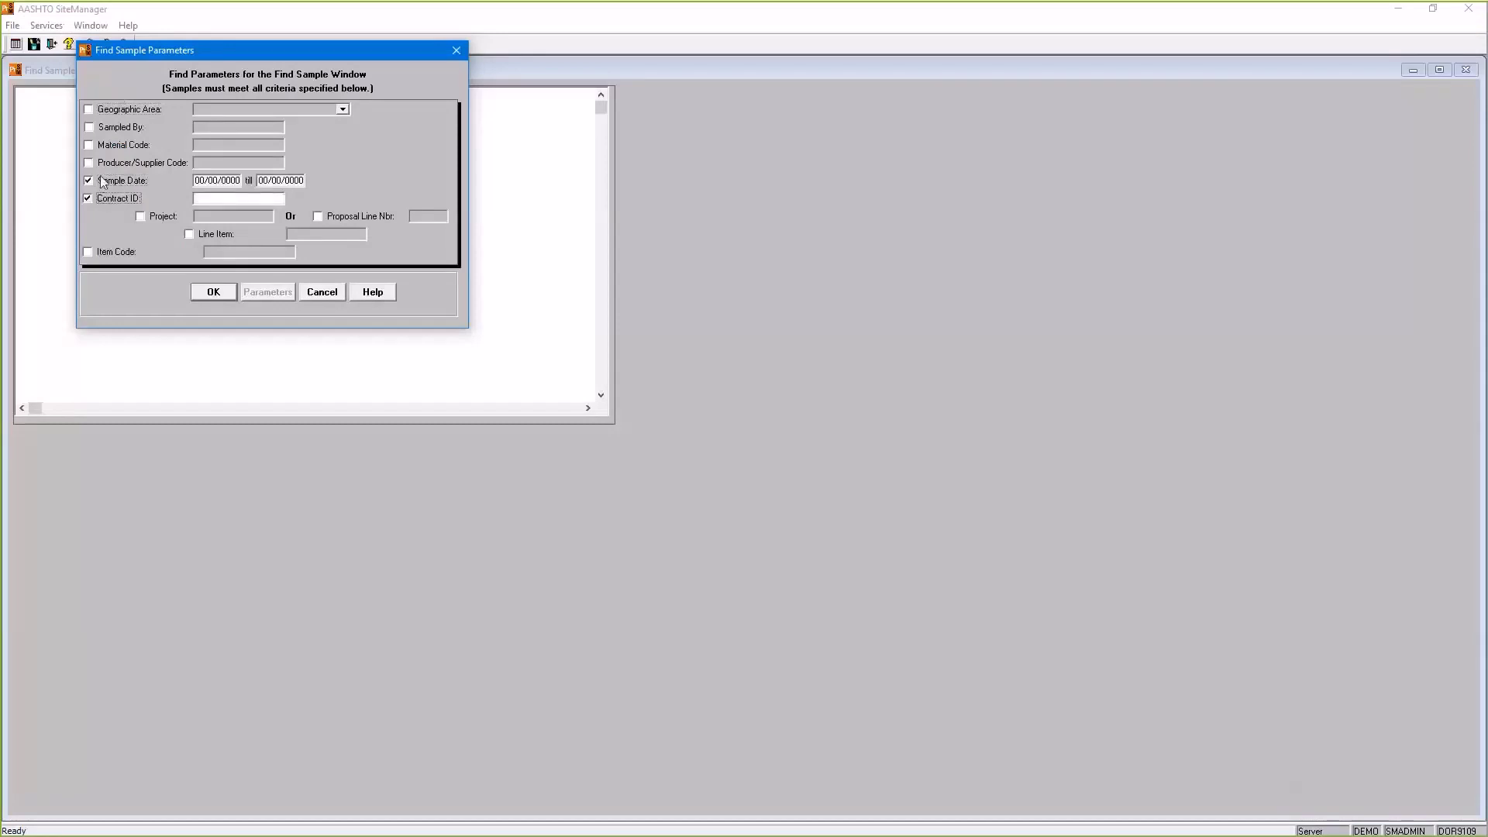
{"action": "left_click", "coordinate": [123, 180]}
{"action": "left_click", "coordinate": [217, 198]}
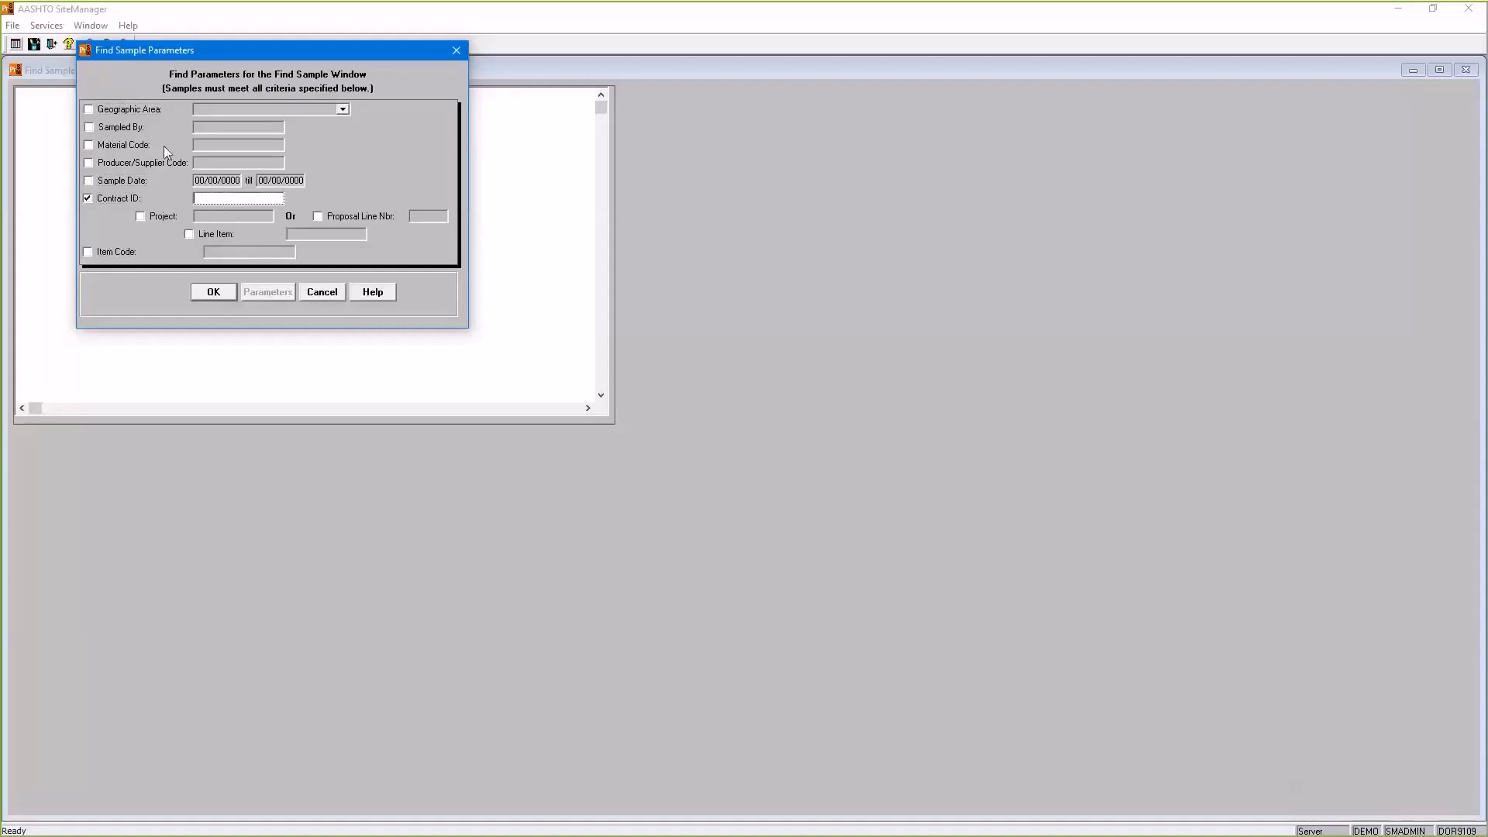
{"action": "left_click", "coordinate": [92, 198]}
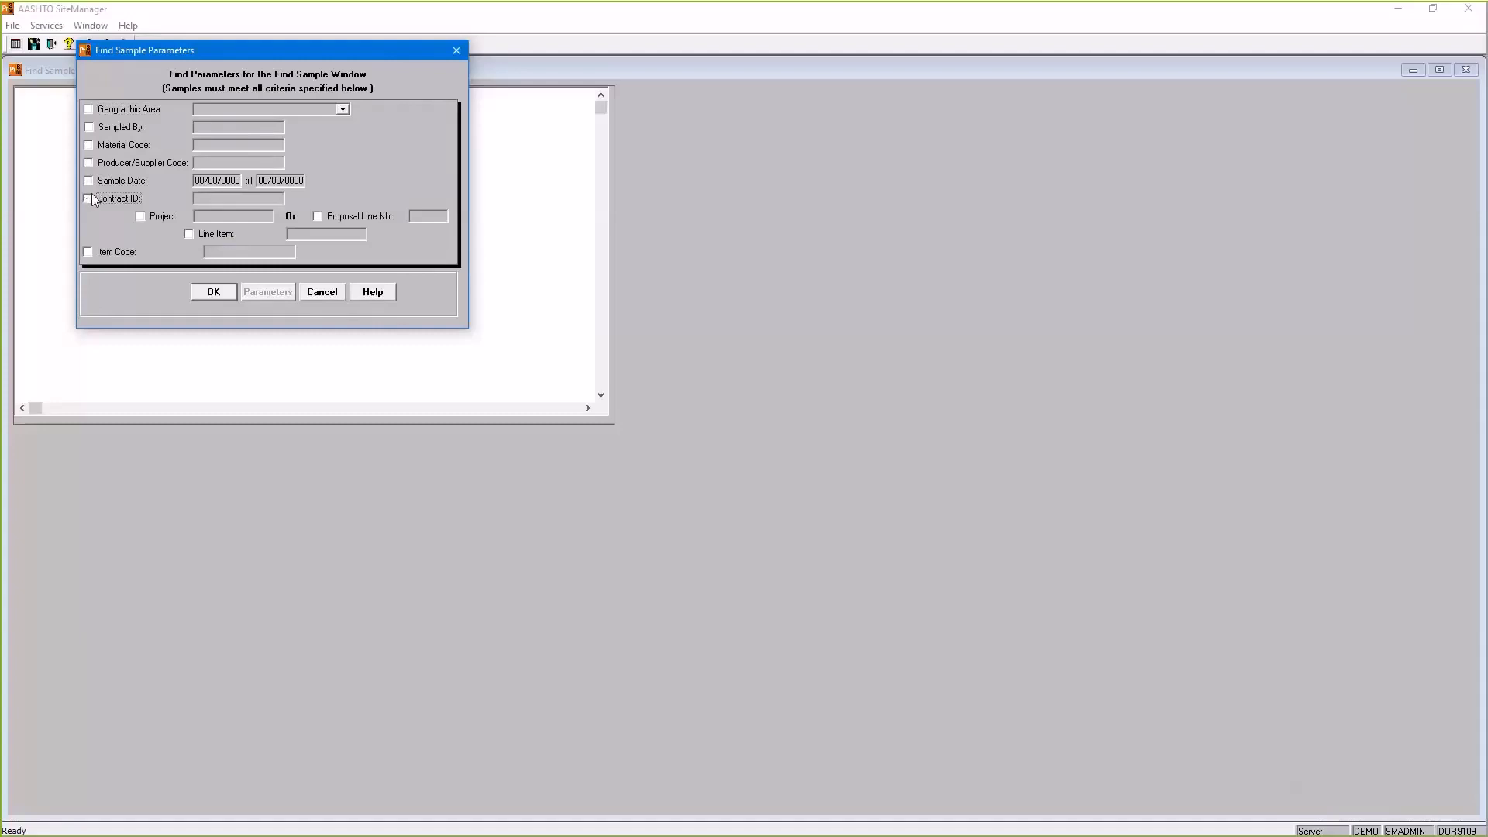
{"action": "left_click", "coordinate": [89, 127]}
{"action": "left_click", "coordinate": [238, 128]}
{"action": "right_click", "coordinate": [252, 130]}
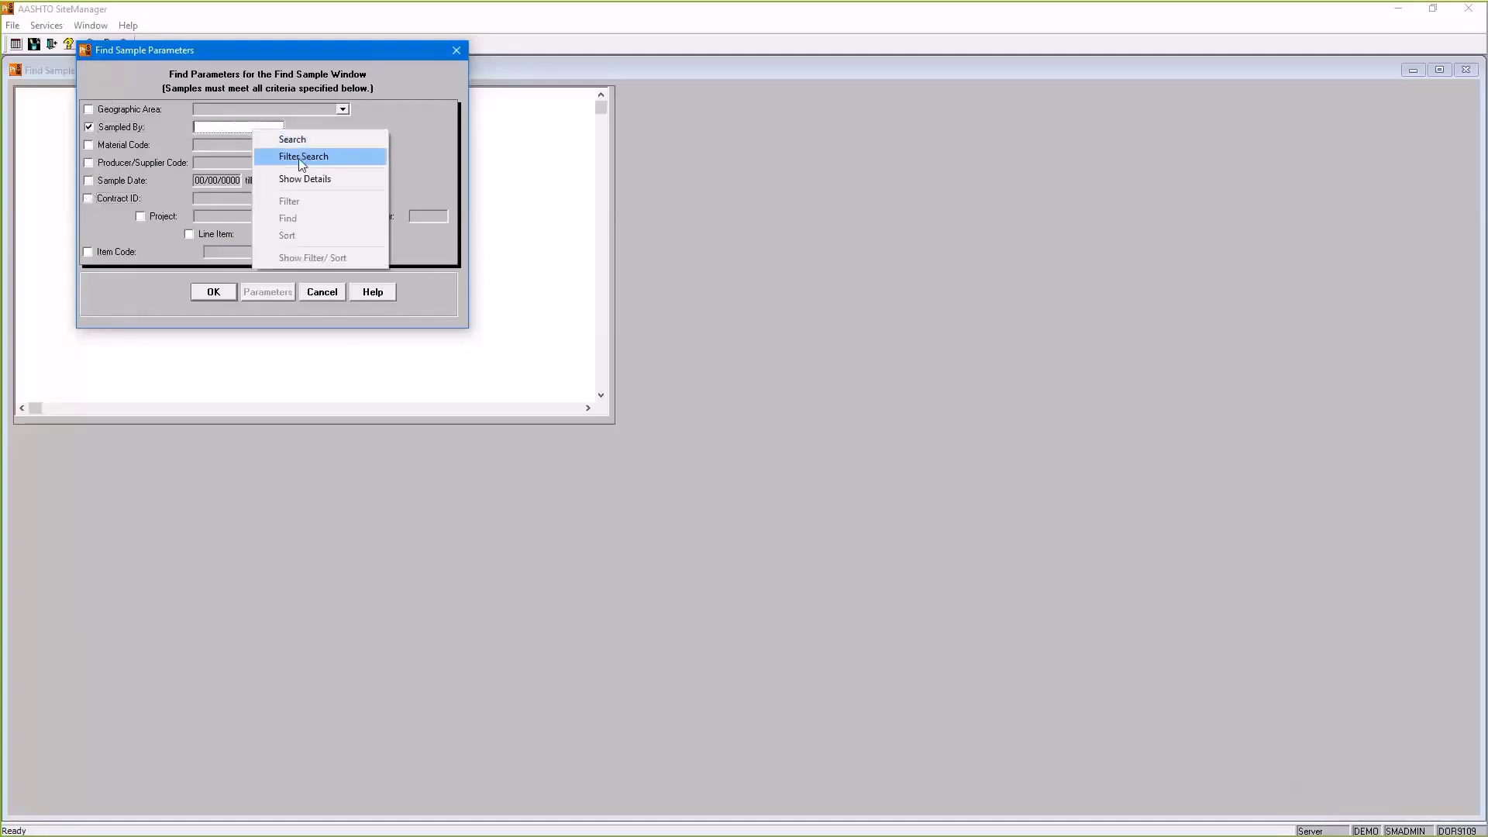
{"action": "left_click", "coordinate": [305, 141]}
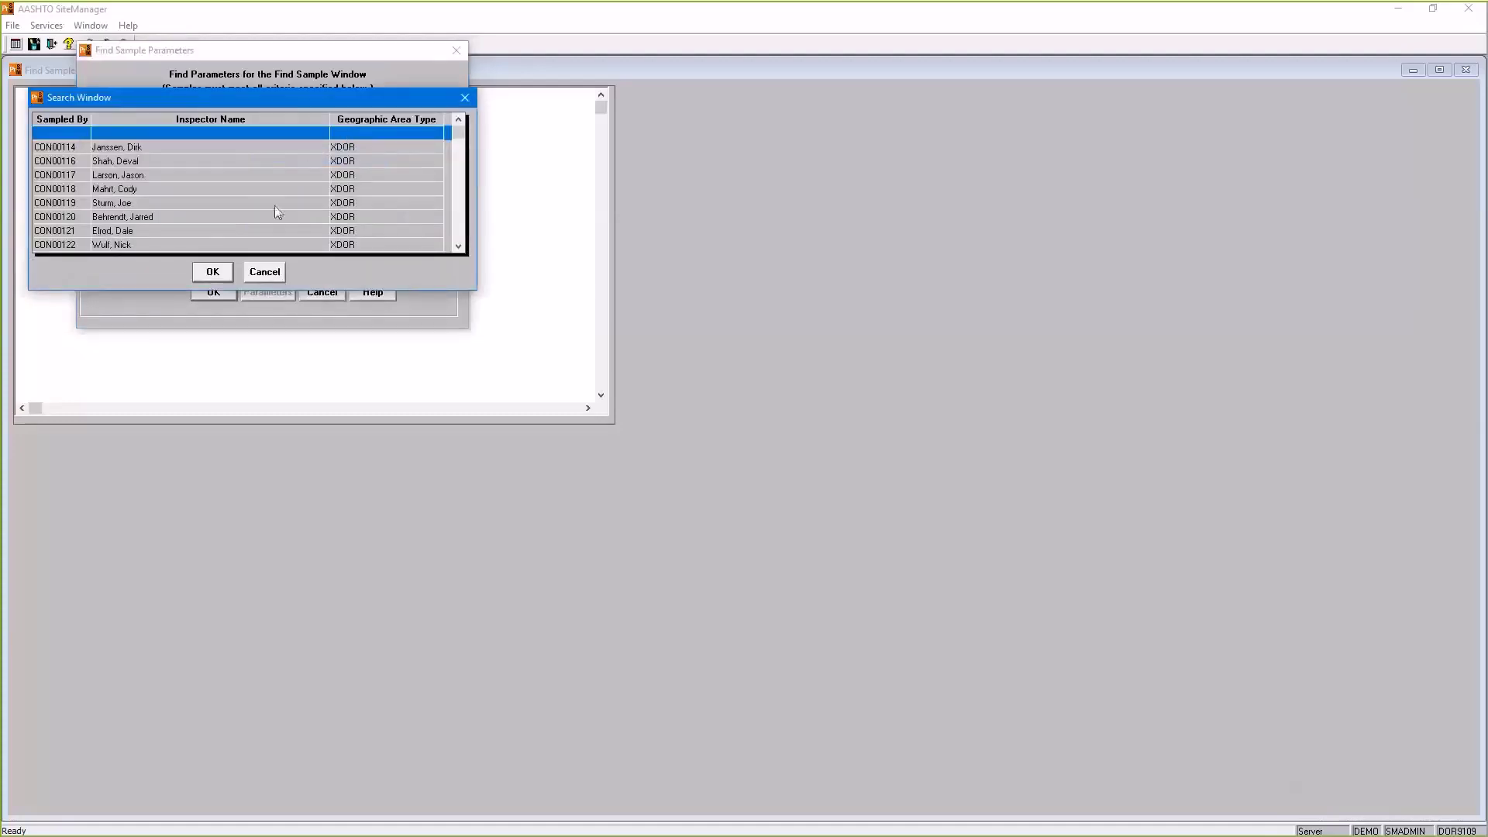
{"action": "left_click", "coordinate": [266, 273]}
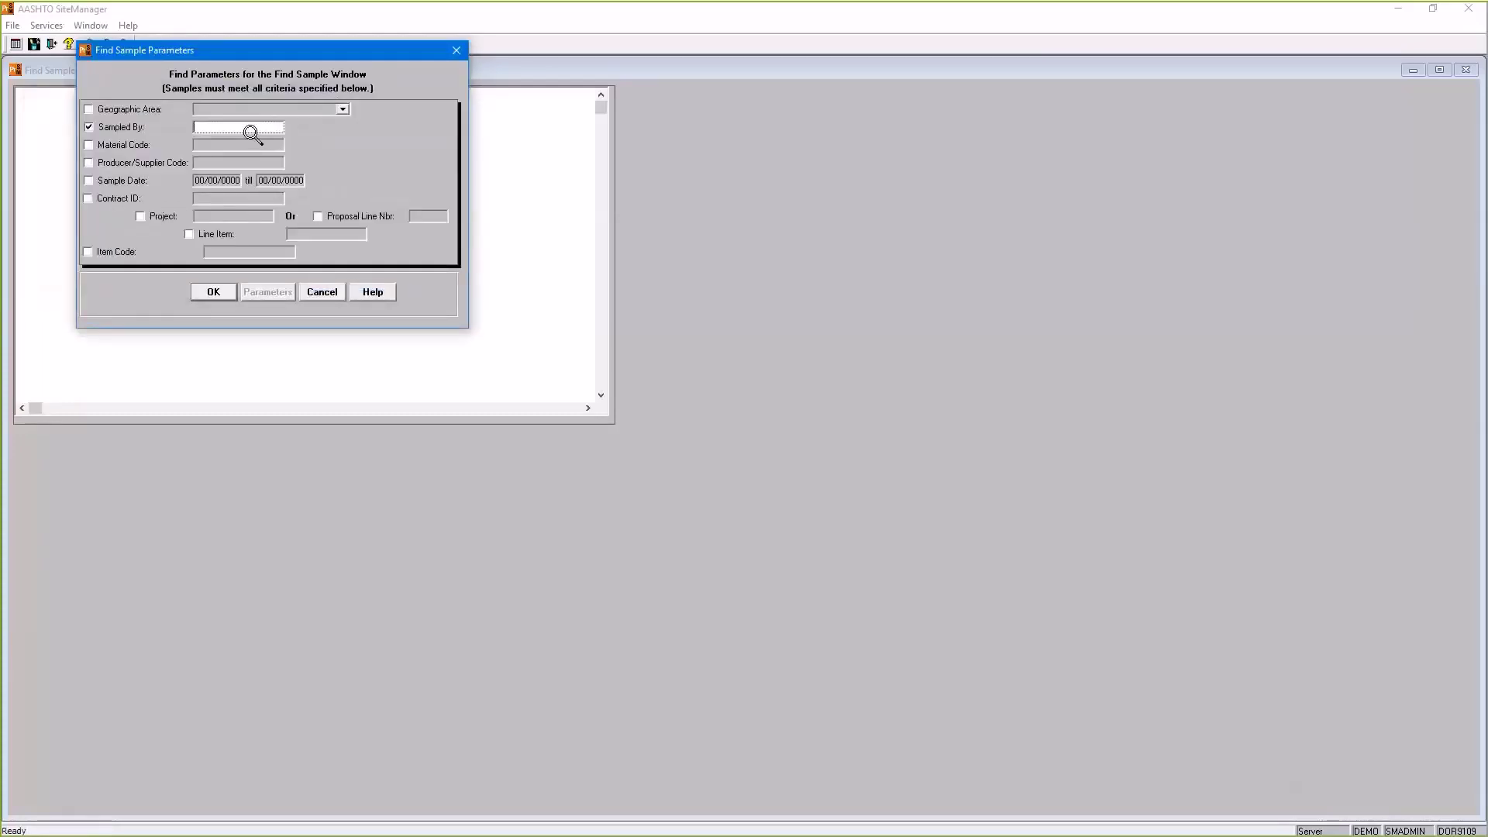
{"action": "type", "text": "DOR313"}
{"action": "right_click", "coordinate": [237, 128]}
{"action": "left_click", "coordinate": [269, 142]}
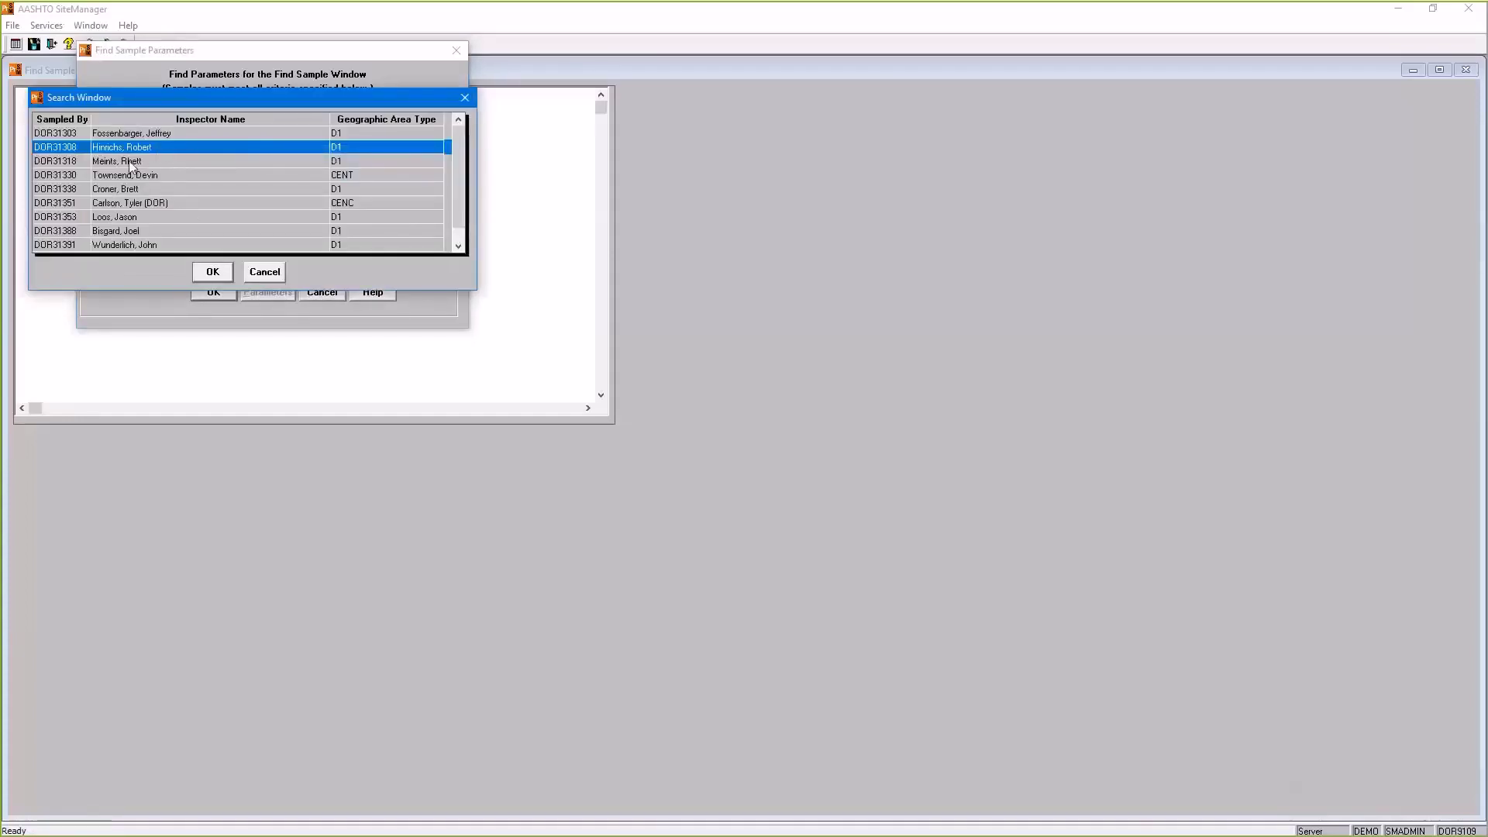
{"action": "double_click", "coordinate": [148, 206]}
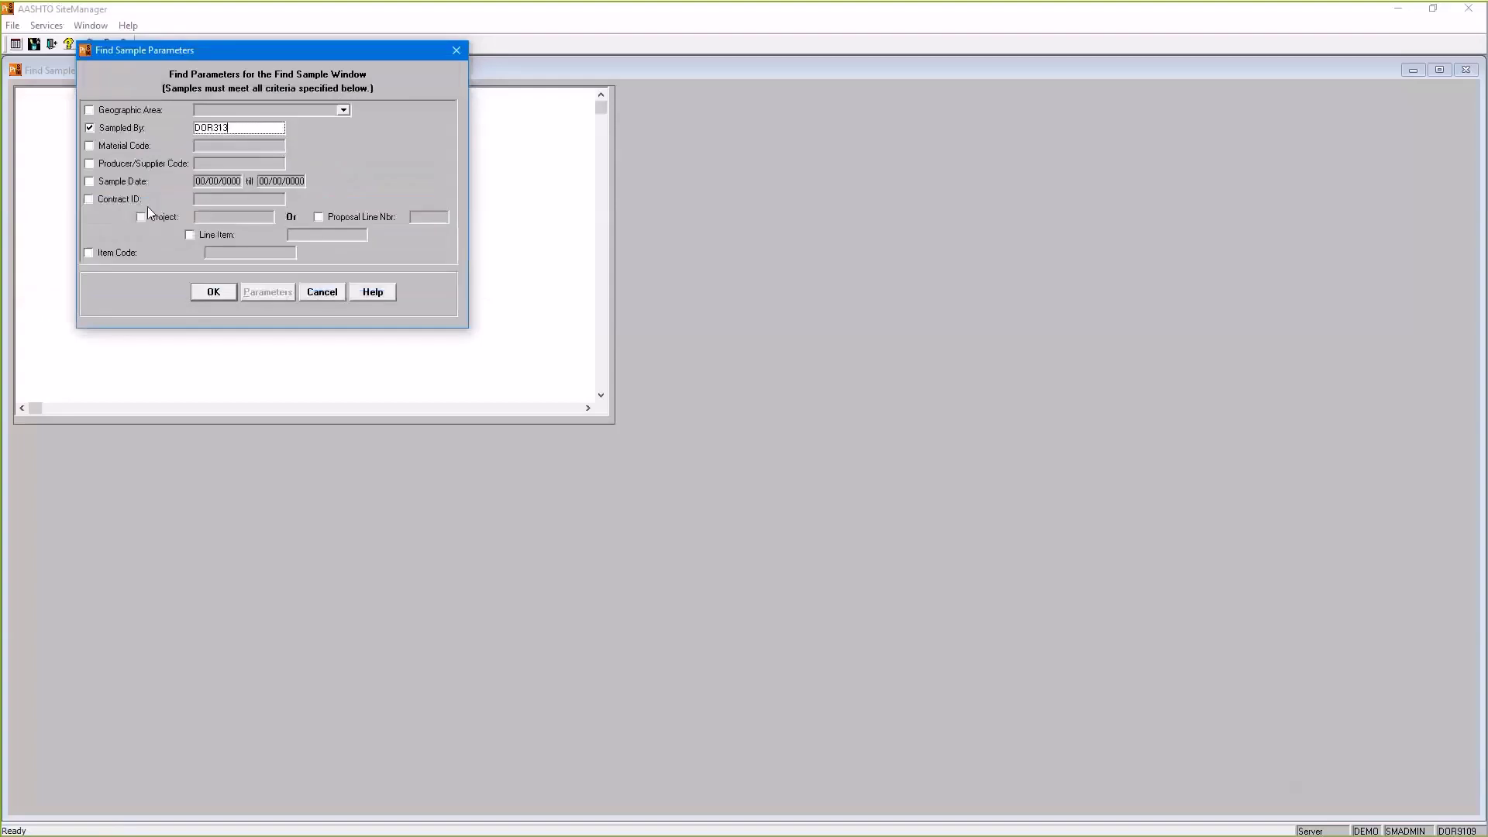
{"action": "left_click", "coordinate": [214, 292]}
{"action": "scroll", "coordinate": [276, 186], "scroll_direction": "down", "scroll_amount": 10}
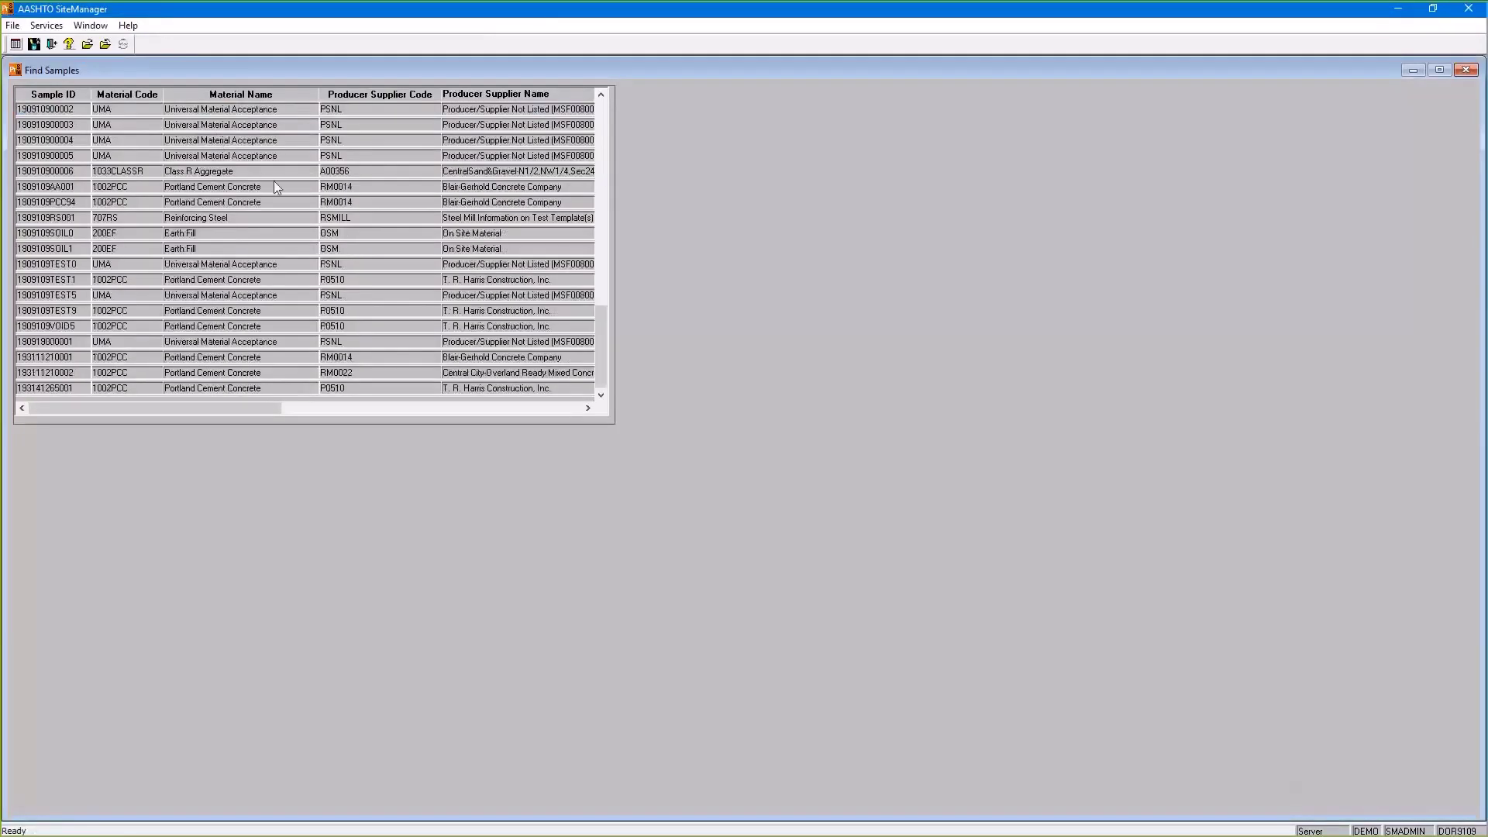
{"action": "scroll", "coordinate": [287, 194], "scroll_direction": "up", "scroll_amount": 5}
{"action": "scroll", "coordinate": [290, 196], "scroll_direction": "up", "scroll_amount": 5}
Dismiss the search parameters and close Find Samples to return to the Sampling and Testing panel.
{"action": "left_click", "coordinate": [88, 46]}
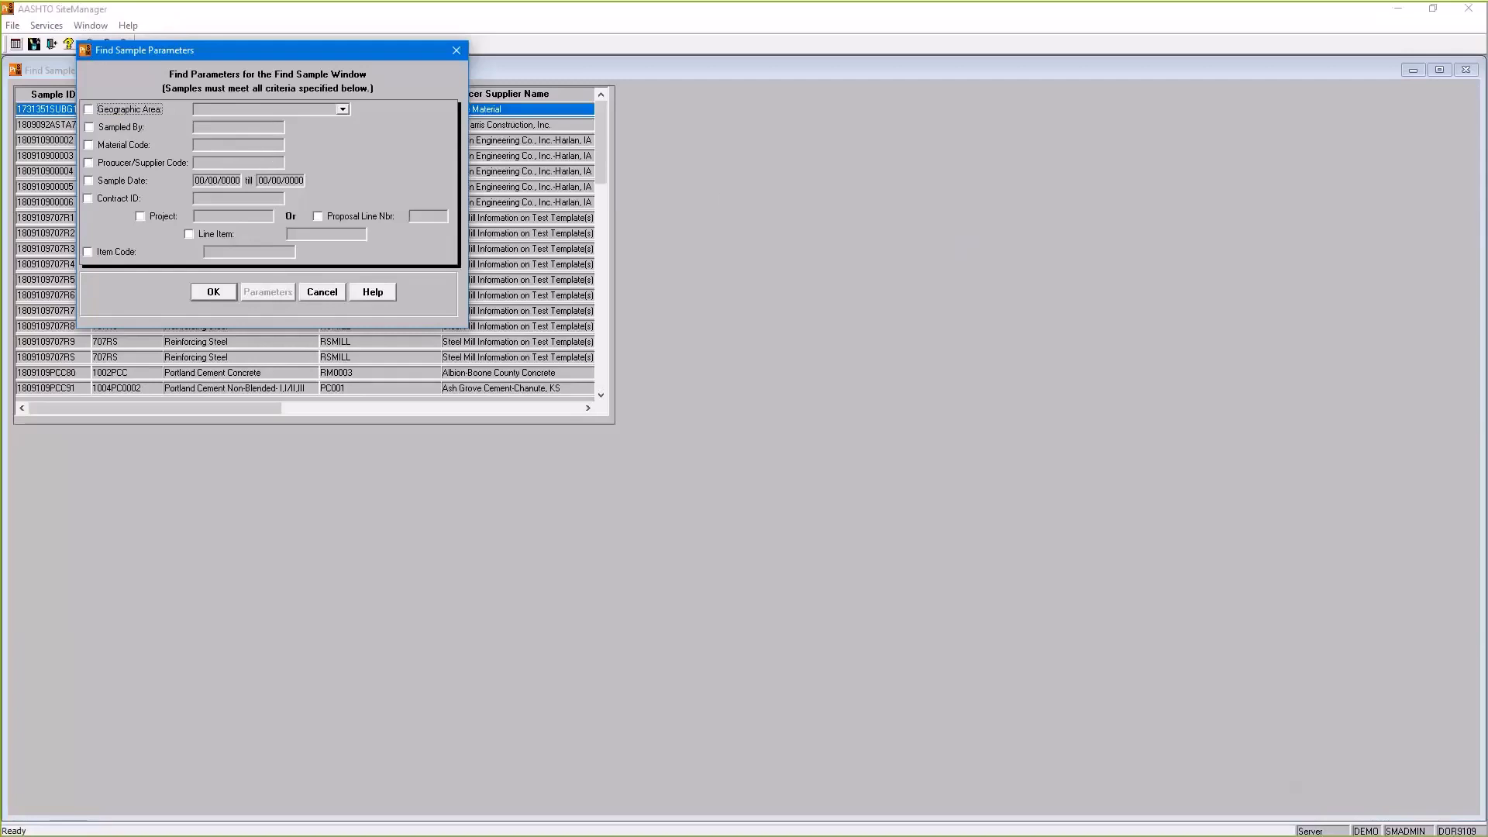
{"action": "left_click", "coordinate": [456, 51]}
{"action": "left_click", "coordinate": [1467, 70]}
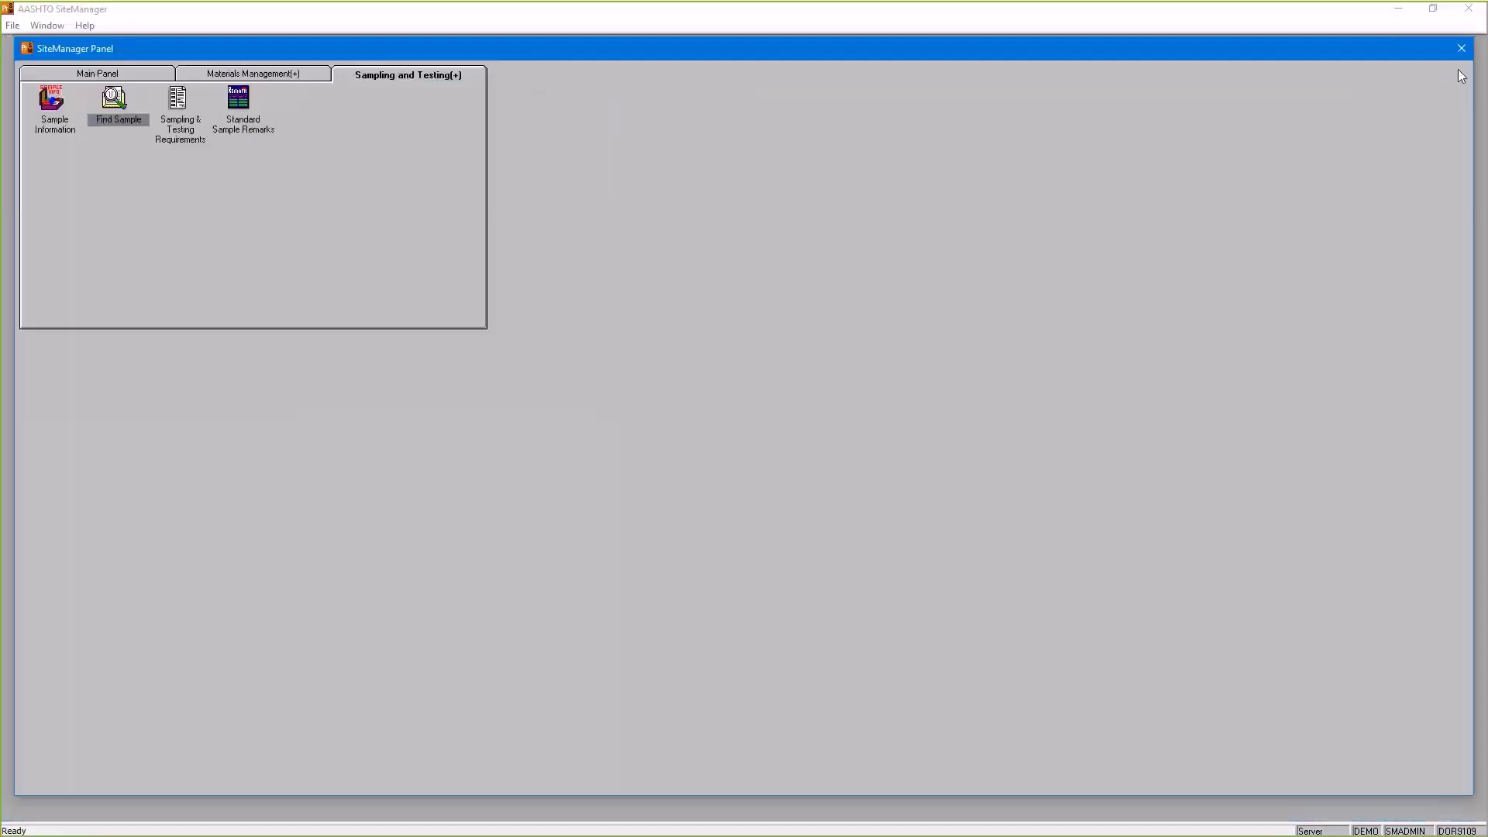